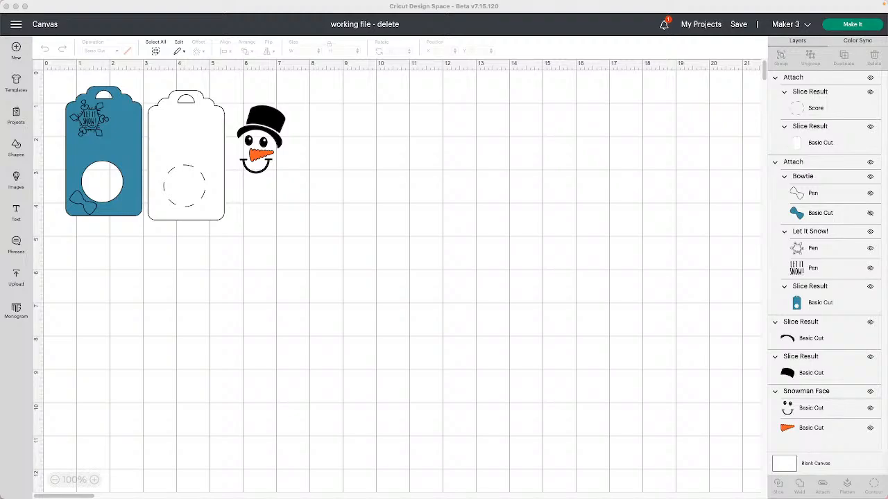
Step: Leave the canvas and open the account's own profile page
{"action": "left_click", "coordinate": [16, 148]}
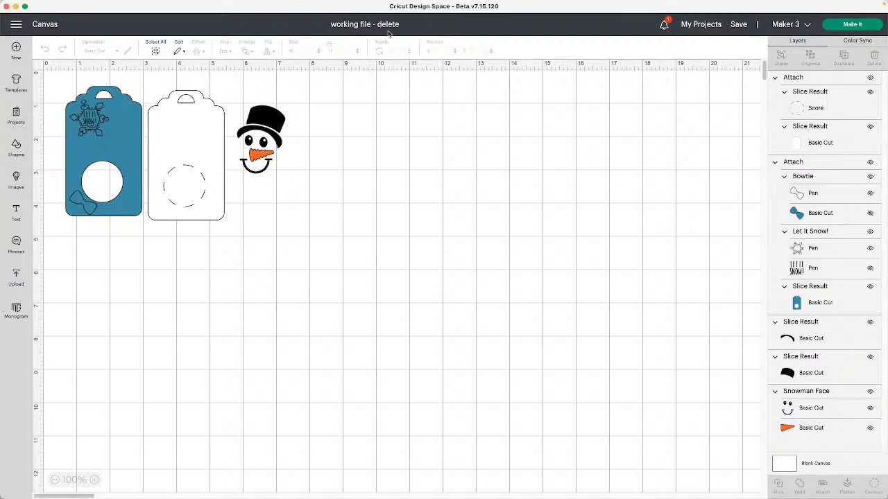
{"action": "left_click", "coordinate": [15, 26]}
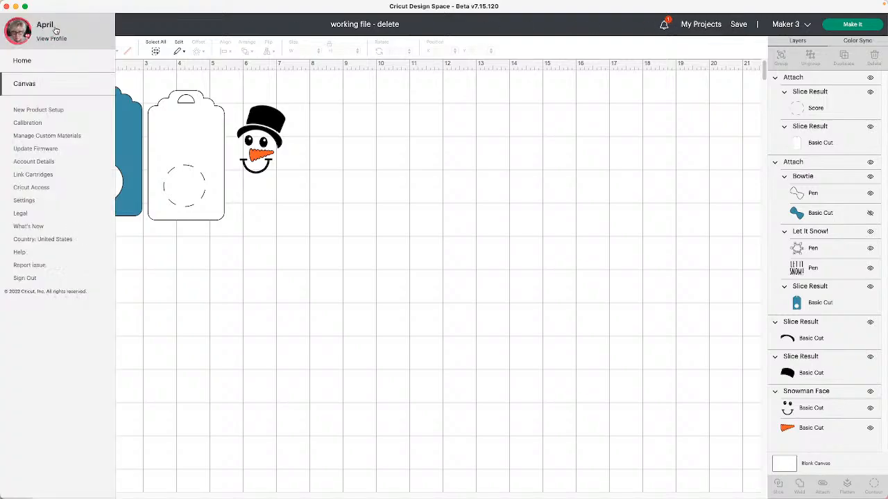
{"action": "left_click", "coordinate": [54, 31]}
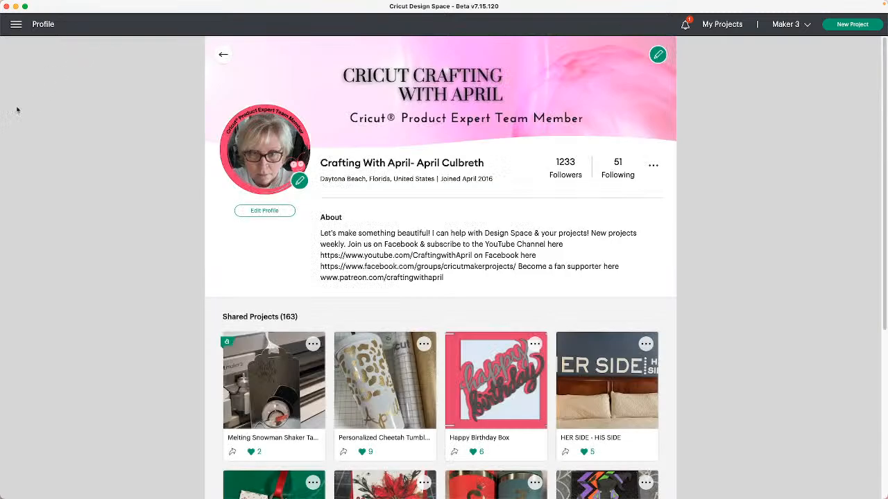
Step: Open the shared project Melting Snowman Shaker Tag 08112022, review its description and the images and fonts used, and close it
{"action": "scroll", "coordinate": [275, 357], "scroll_direction": "down", "scroll_amount": 1}
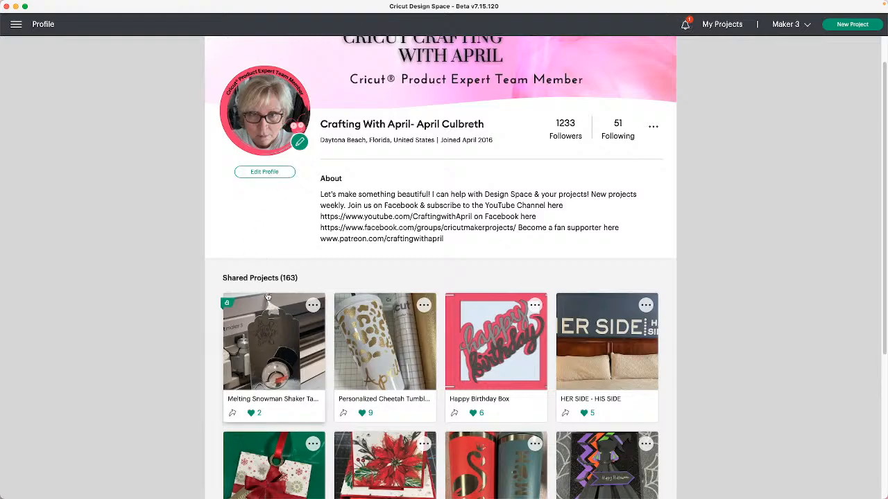
{"action": "left_click", "coordinate": [275, 349]}
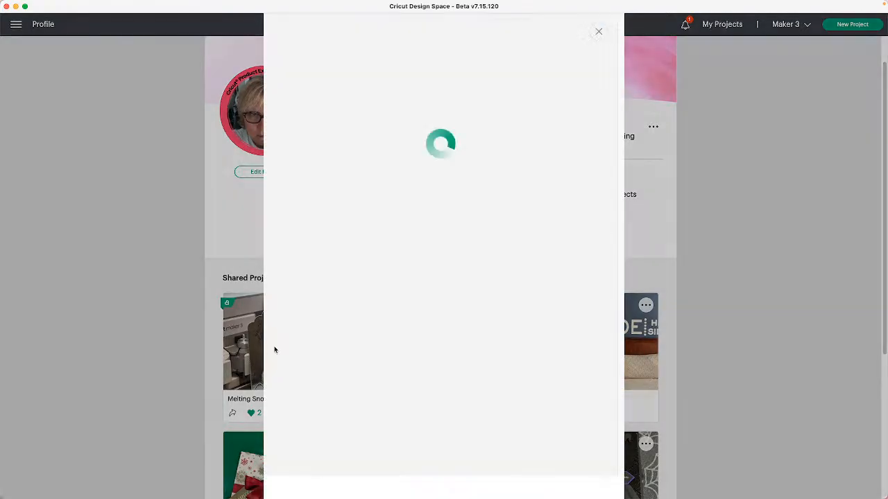
{"action": "scroll", "coordinate": [473, 174], "scroll_direction": "down", "scroll_amount": 1}
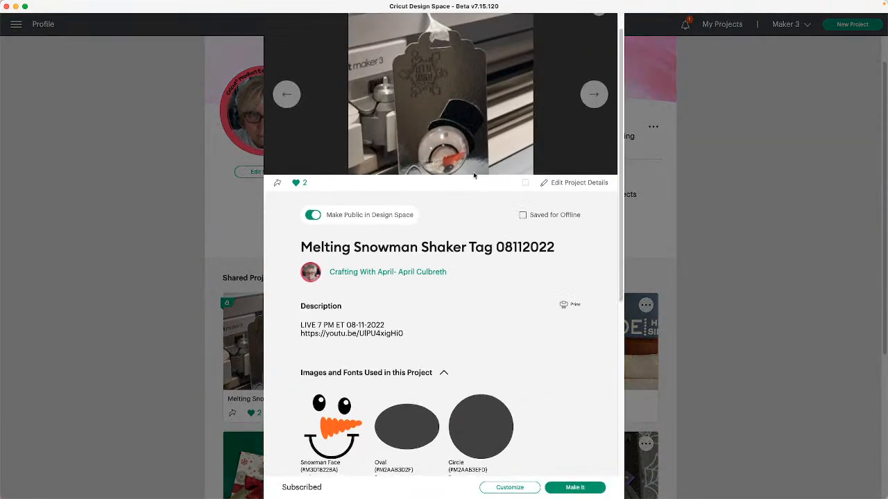
{"action": "scroll", "coordinate": [457, 330], "scroll_direction": "down", "scroll_amount": 3}
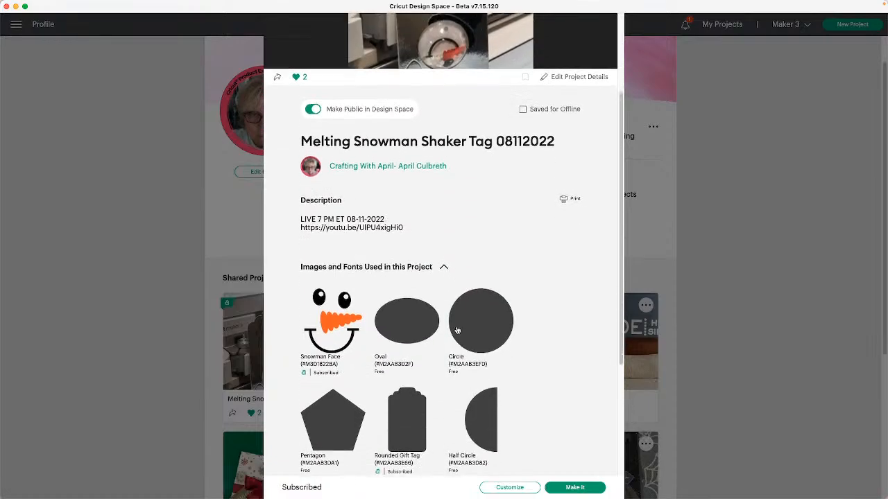
{"action": "scroll", "coordinate": [456, 330], "scroll_direction": "down", "scroll_amount": 2}
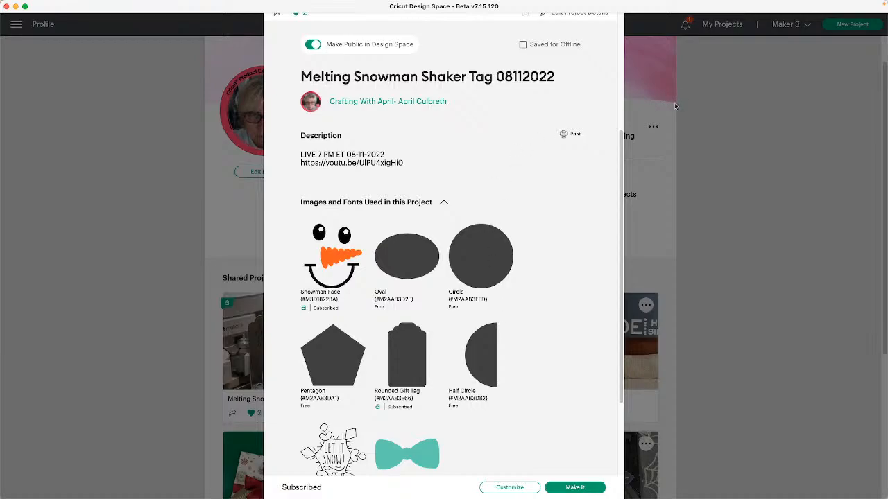
{"action": "scroll", "coordinate": [548, 151], "scroll_direction": "up", "scroll_amount": 5}
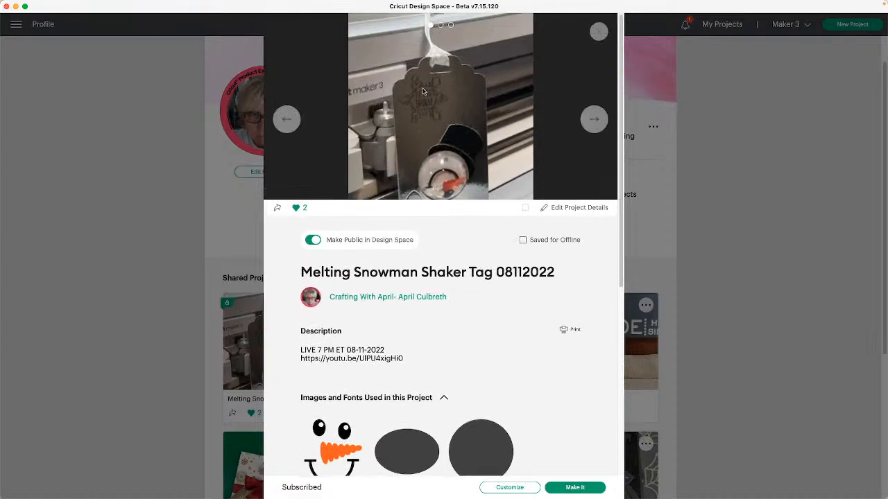
{"action": "left_click", "coordinate": [599, 33]}
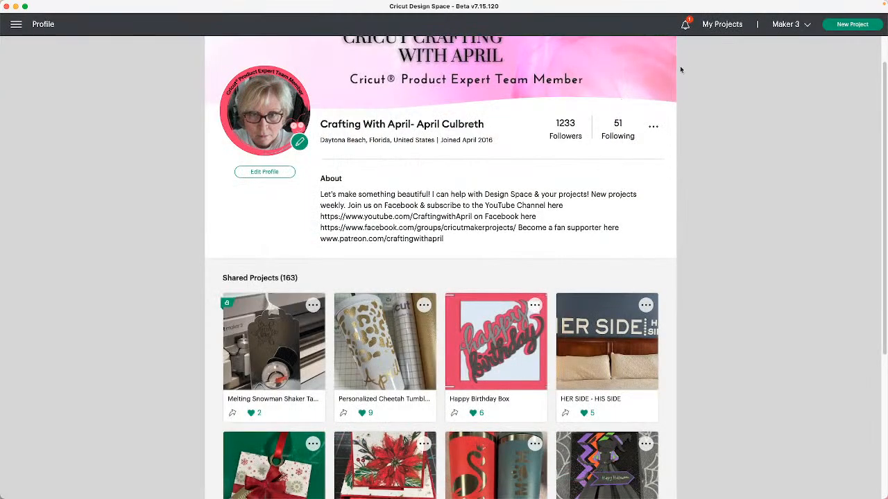
Step: Browse through the shared projects on the profile page and return to the profile header
{"action": "left_click", "coordinate": [15, 28]}
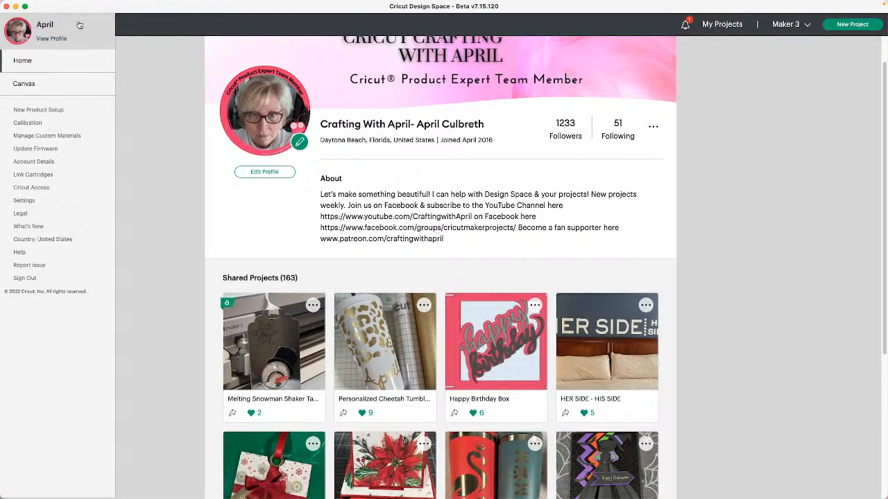
{"action": "scroll", "coordinate": [437, 87], "scroll_direction": "up", "scroll_amount": 2}
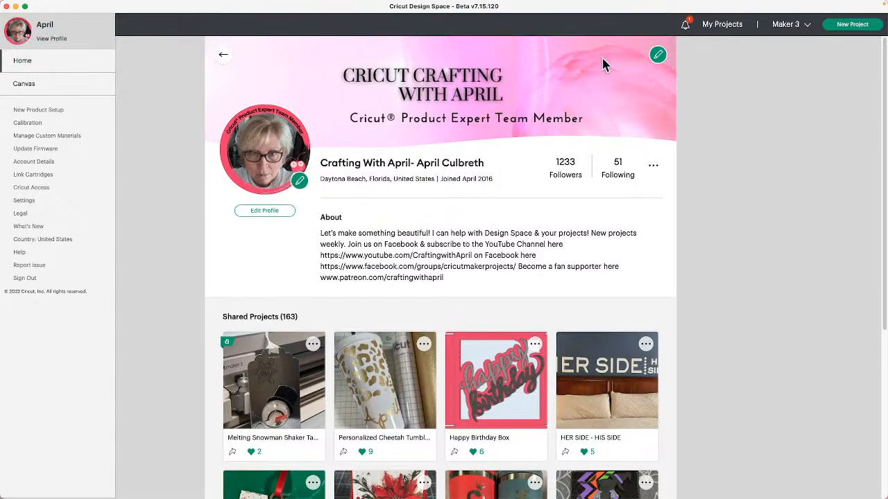
{"action": "scroll", "coordinate": [518, 247], "scroll_direction": "down", "scroll_amount": 10}
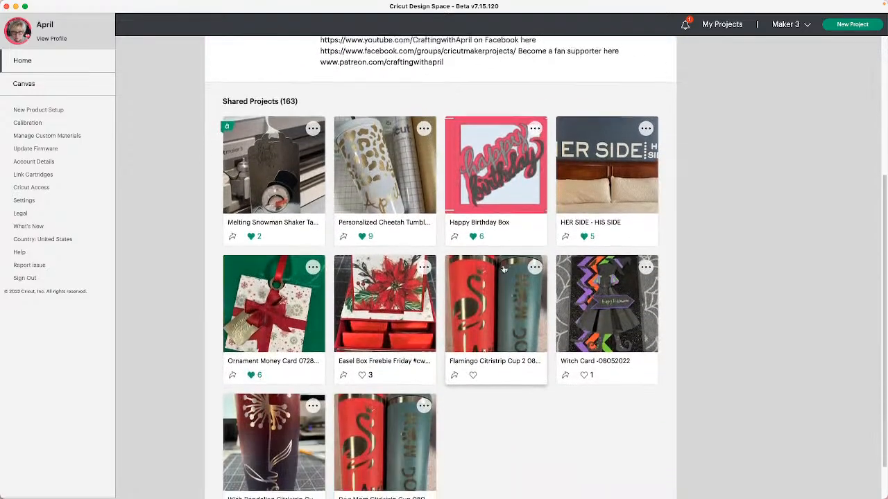
{"action": "scroll", "coordinate": [504, 268], "scroll_direction": "down", "scroll_amount": 8}
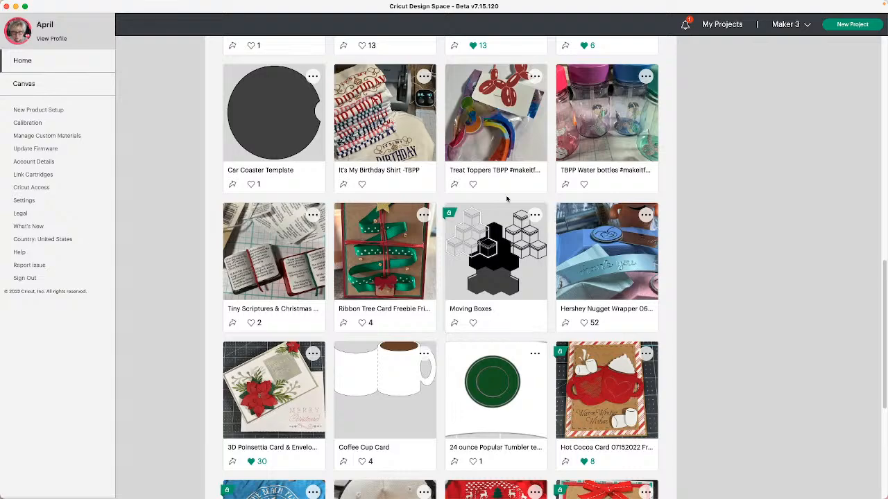
{"action": "scroll", "coordinate": [222, 134], "scroll_direction": "up", "scroll_amount": 1}
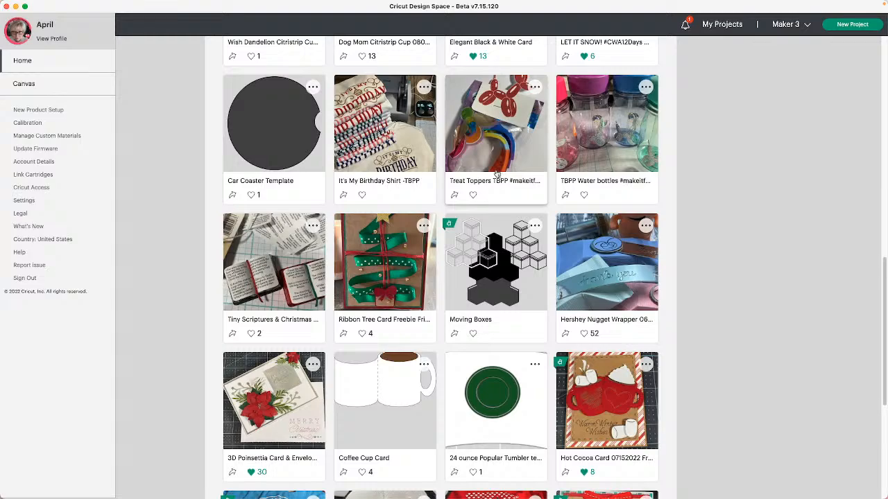
{"action": "scroll", "coordinate": [498, 174], "scroll_direction": "up", "scroll_amount": 5}
{"action": "scroll", "coordinate": [497, 176], "scroll_direction": "up", "scroll_amount": 6}
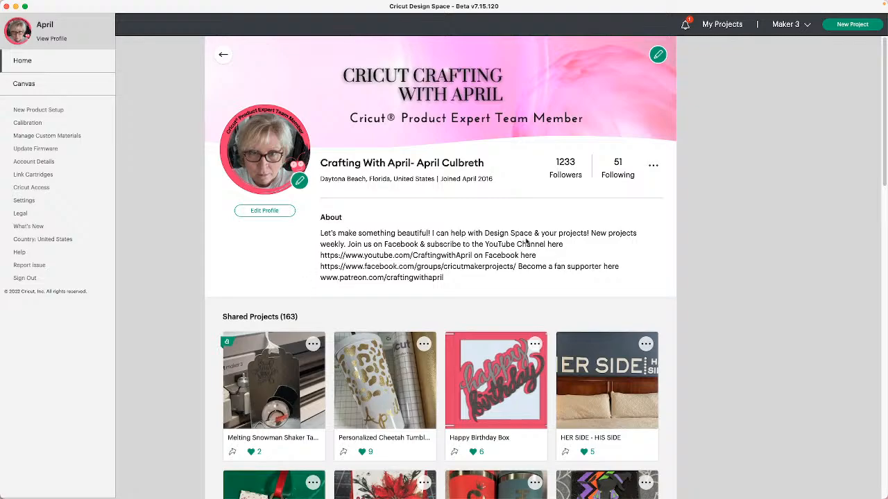
Step: Open the profile for editing, review its visibility, name, description, location and joined-date settings, and leave without saving
{"action": "left_click", "coordinate": [62, 38]}
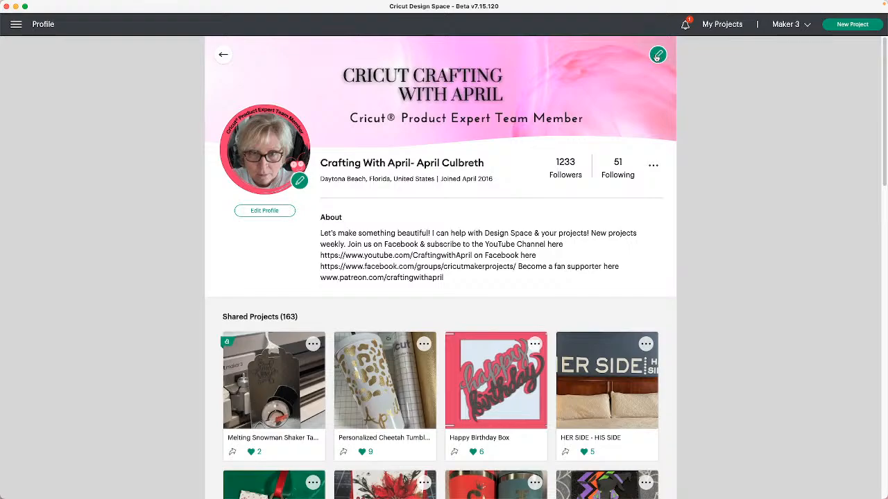
{"action": "left_click", "coordinate": [276, 213]}
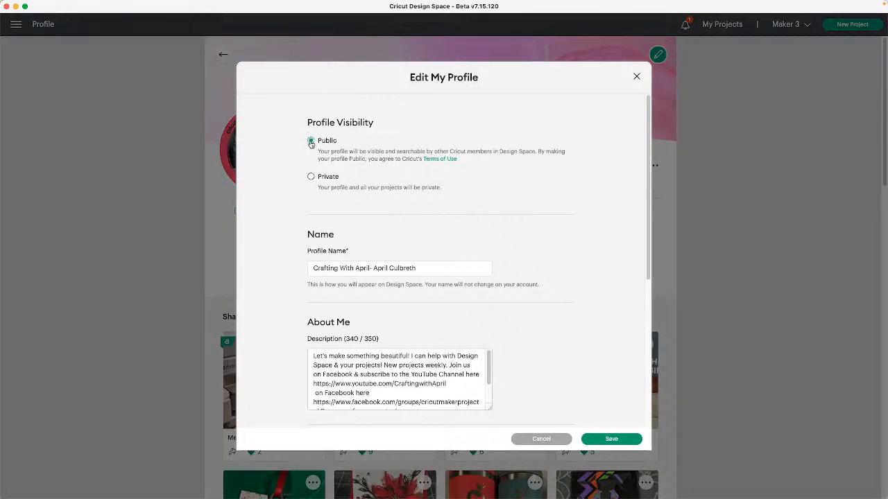
{"action": "scroll", "coordinate": [416, 242], "scroll_direction": "down", "scroll_amount": 3}
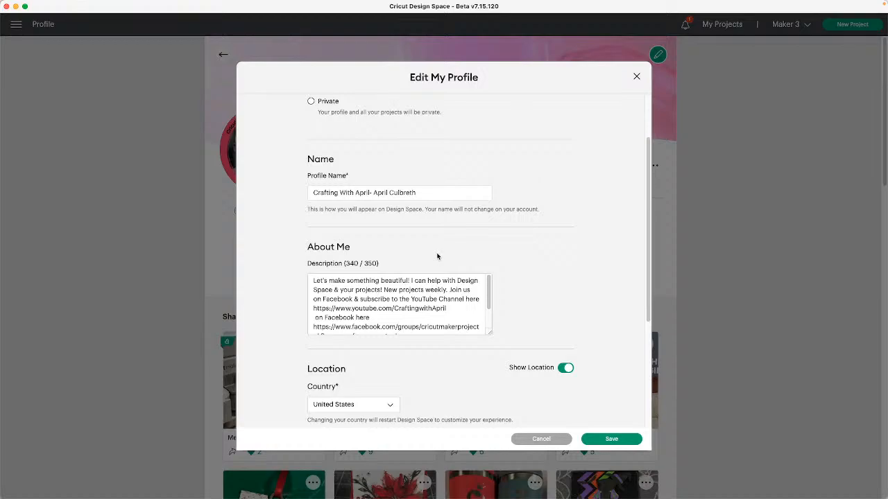
{"action": "scroll", "coordinate": [541, 303], "scroll_direction": "down", "scroll_amount": 3}
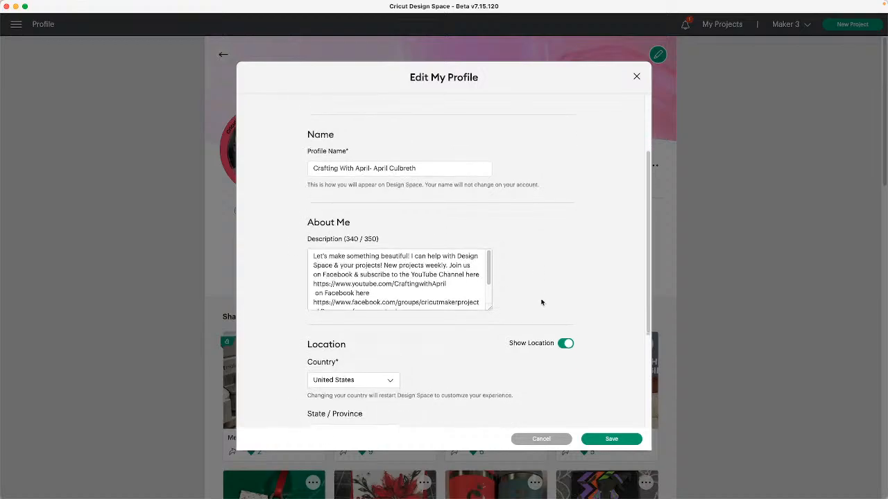
{"action": "scroll", "coordinate": [542, 303], "scroll_direction": "down", "scroll_amount": 4}
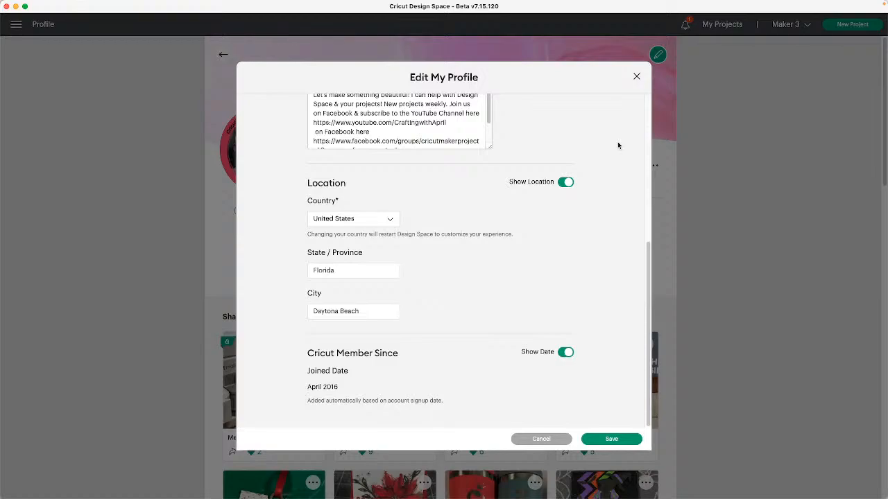
{"action": "left_click", "coordinate": [637, 77]}
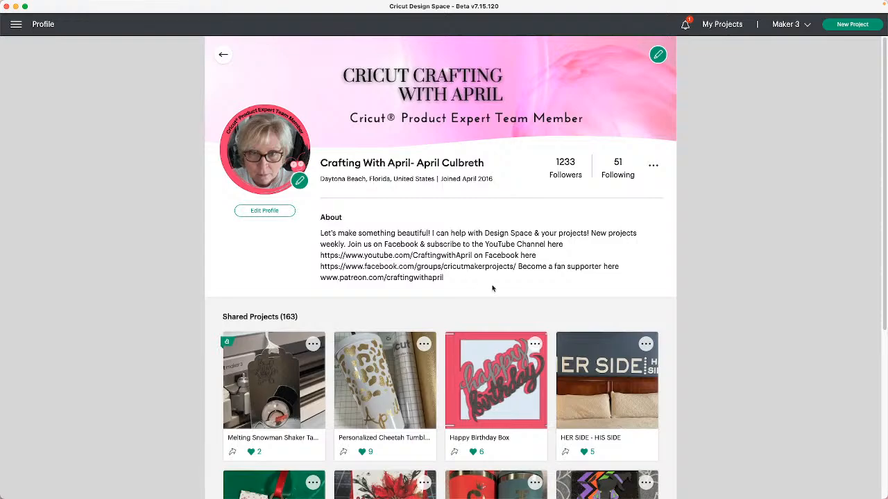
Step: Reopen the Melting Snowman Shaker Tag project from the shared projects, check its photo, public setting and details, and return to the profile
{"action": "scroll", "coordinate": [492, 287], "scroll_direction": "down", "scroll_amount": 3}
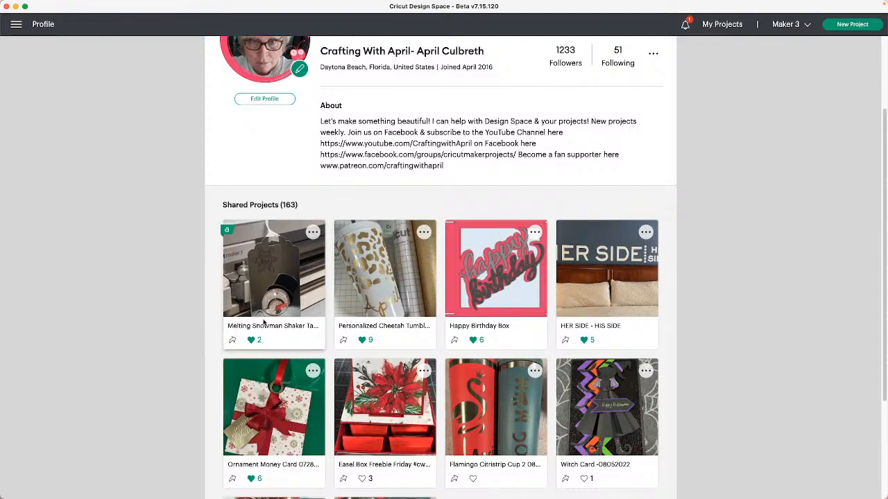
{"action": "left_click", "coordinate": [310, 306]}
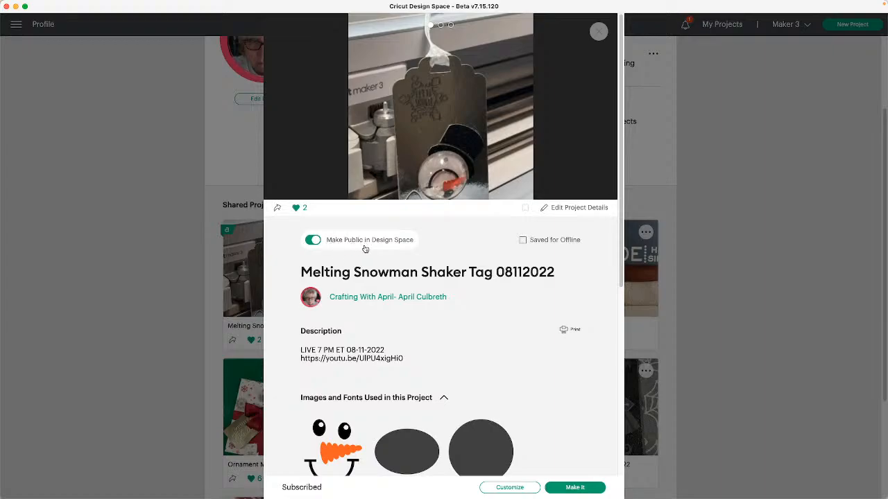
{"action": "mouse_move", "coordinate": [440, 126]}
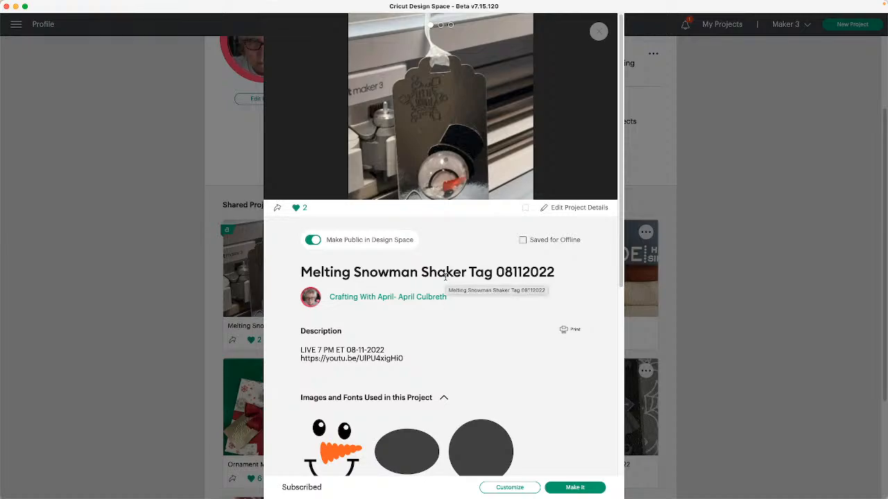
{"action": "mouse_move", "coordinate": [593, 132]}
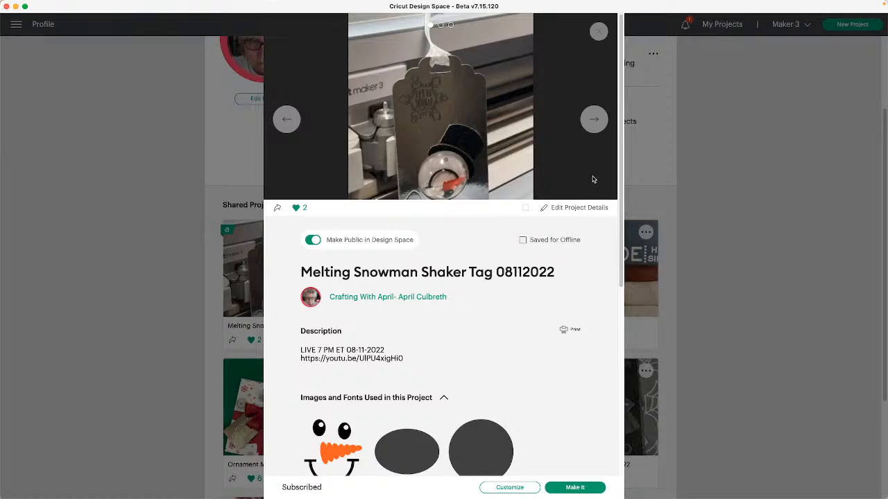
{"action": "scroll", "coordinate": [593, 180], "scroll_direction": "down", "scroll_amount": 1}
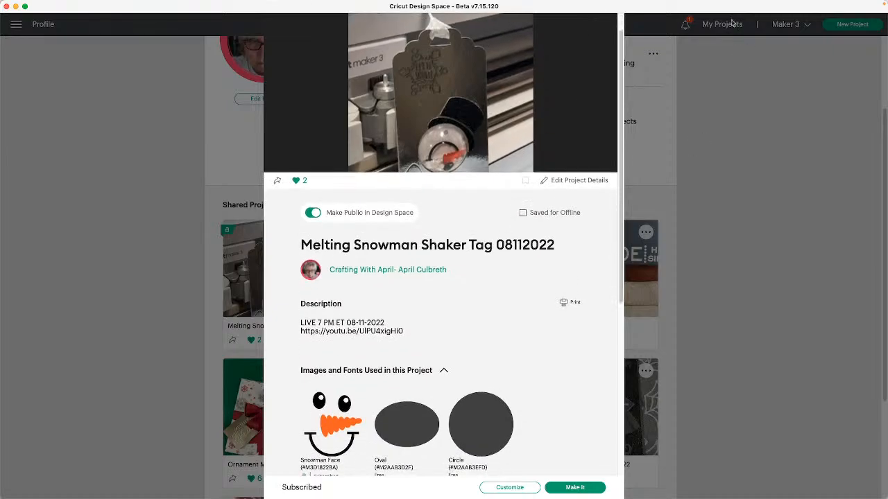
{"action": "scroll", "coordinate": [596, 172], "scroll_direction": "up", "scroll_amount": 1}
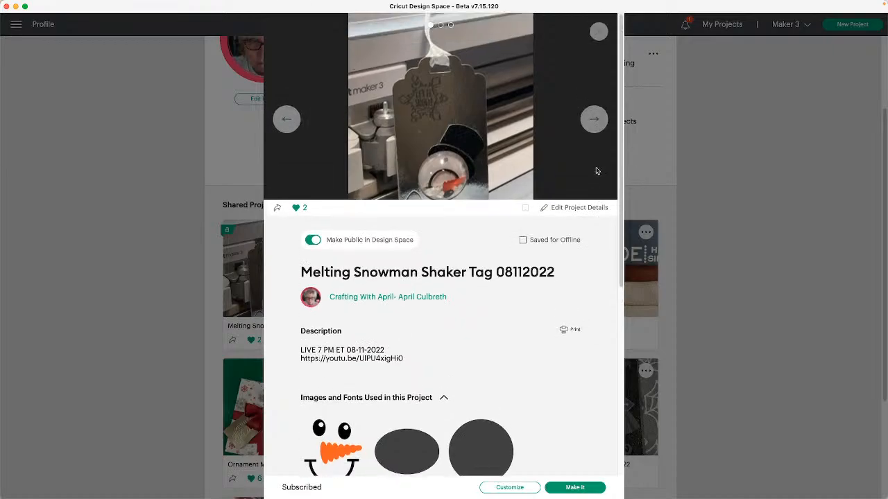
{"action": "left_click", "coordinate": [598, 32]}
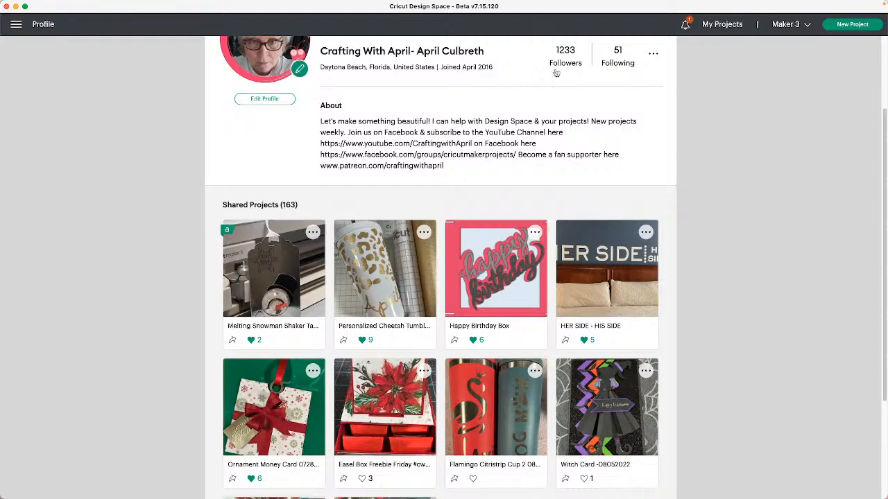
{"action": "scroll", "coordinate": [217, 136], "scroll_direction": "up", "scroll_amount": 3}
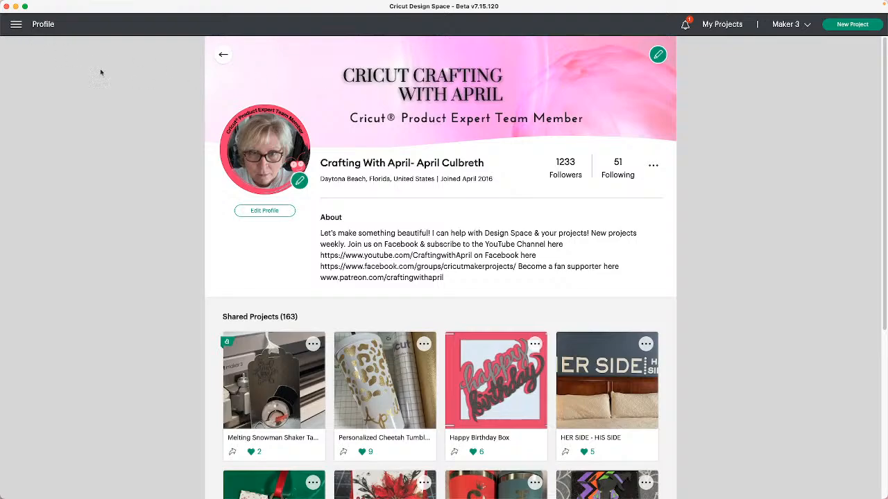
Step: Look over the recommendations and featured images on the Home page, and return to the design canvas
{"action": "left_click", "coordinate": [16, 24]}
{"action": "left_click", "coordinate": [22, 62]}
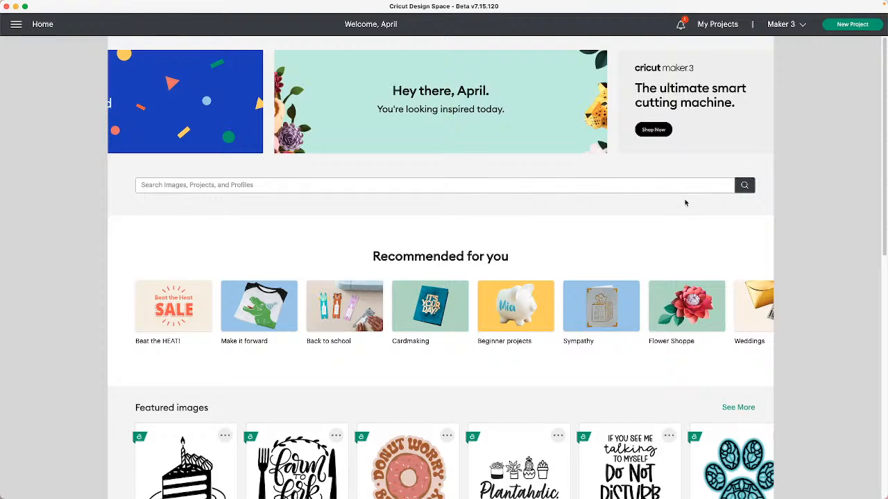
{"action": "scroll", "coordinate": [587, 188], "scroll_direction": "down", "scroll_amount": 5}
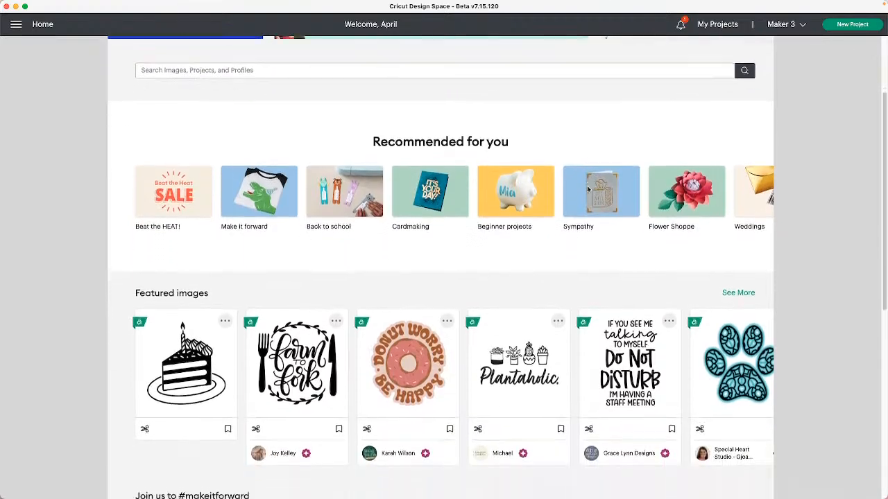
{"action": "scroll", "coordinate": [587, 190], "scroll_direction": "up", "scroll_amount": 5}
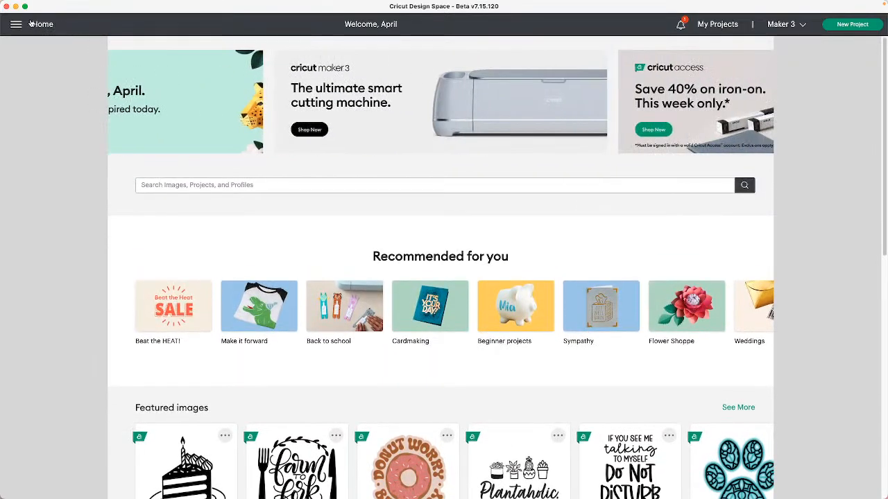
{"action": "left_click", "coordinate": [21, 28]}
{"action": "left_click", "coordinate": [27, 83]}
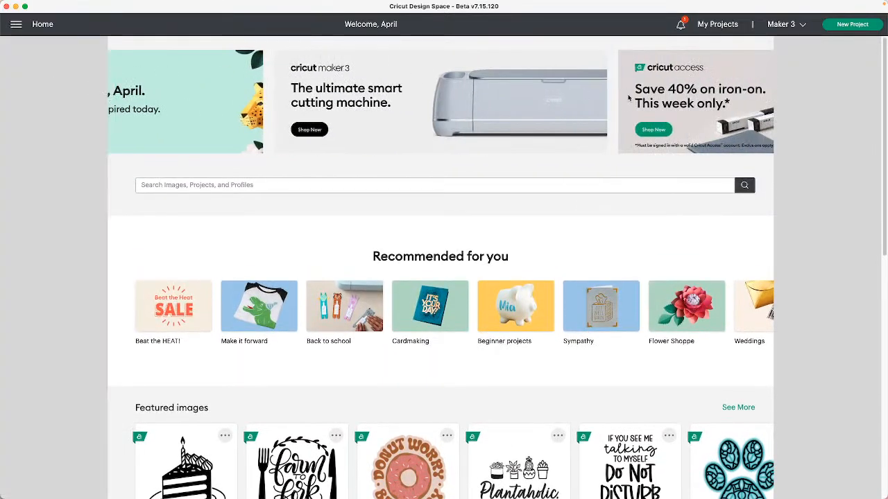
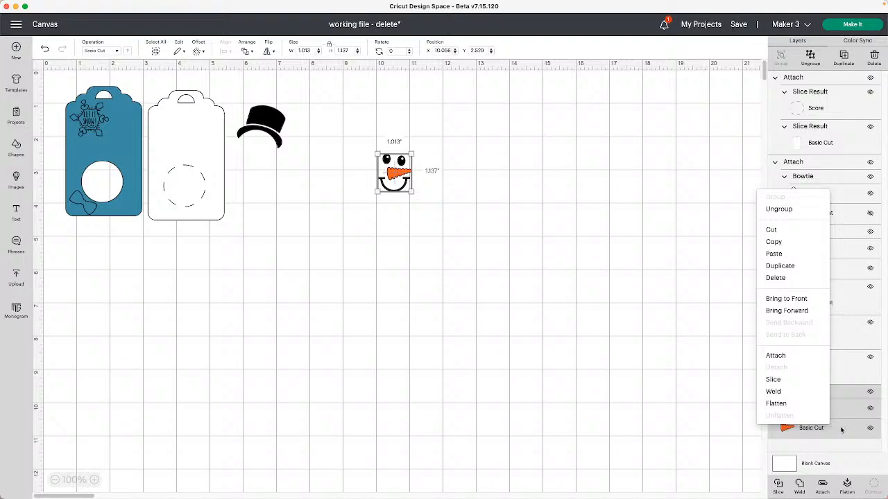
Step: Check the image info of the orange nose layer in the Snowman Face group, and return to the whole face
{"action": "left_click", "coordinate": [841, 431]}
{"action": "right_click", "coordinate": [843, 432]}
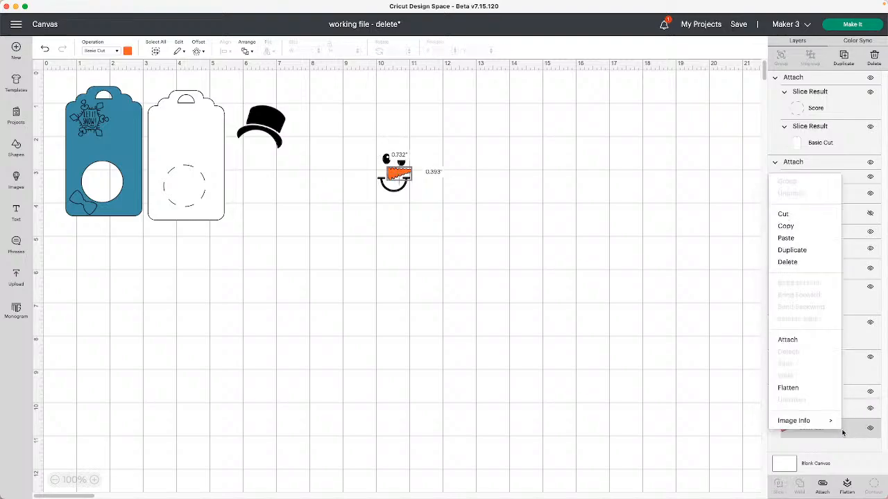
{"action": "mouse_move", "coordinate": [816, 425]}
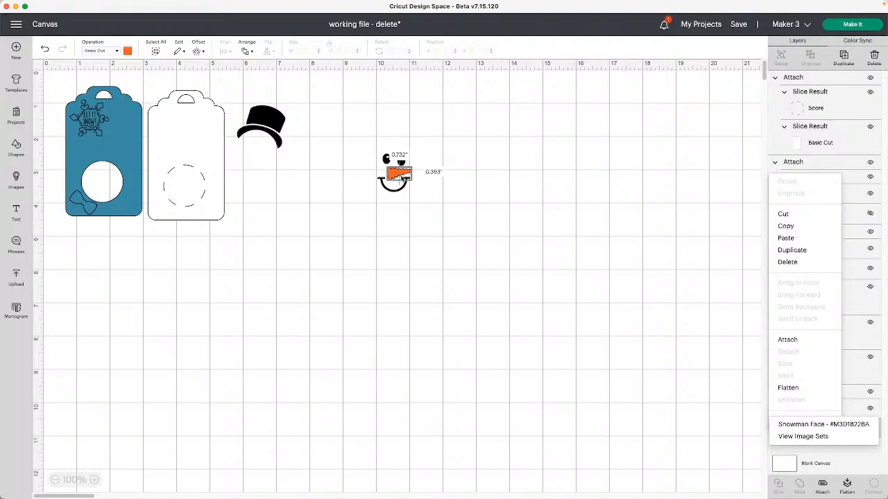
{"action": "left_click", "coordinate": [424, 193]}
{"action": "left_click", "coordinate": [406, 172]}
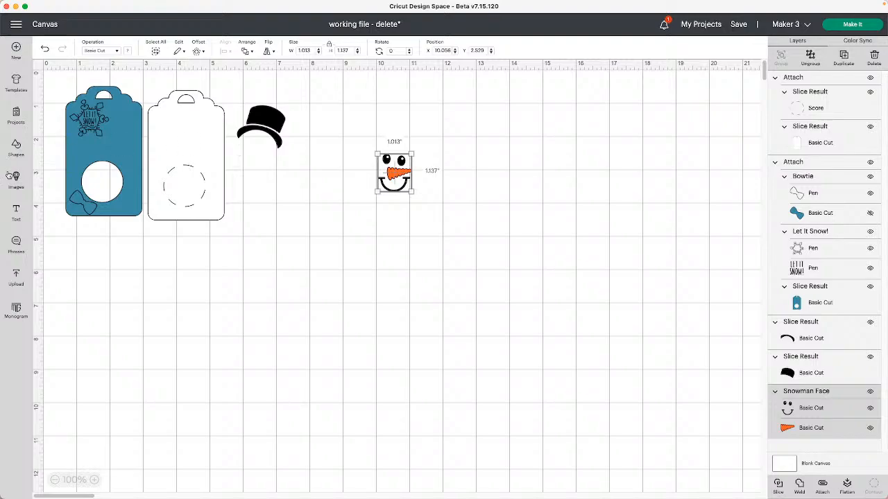
Step: Insert an oval, place it beside the snowman face, and rotate it about 90 degrees so it stands upright
{"action": "left_click", "coordinate": [16, 148]}
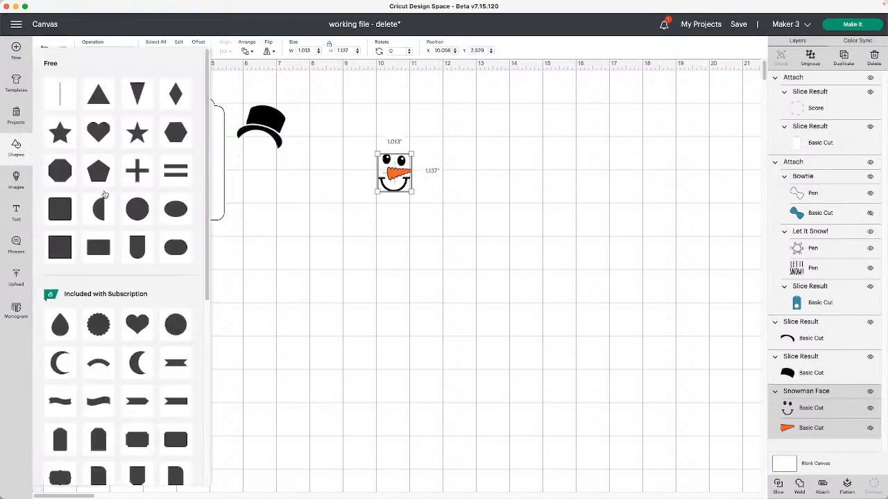
{"action": "left_click", "coordinate": [179, 214]}
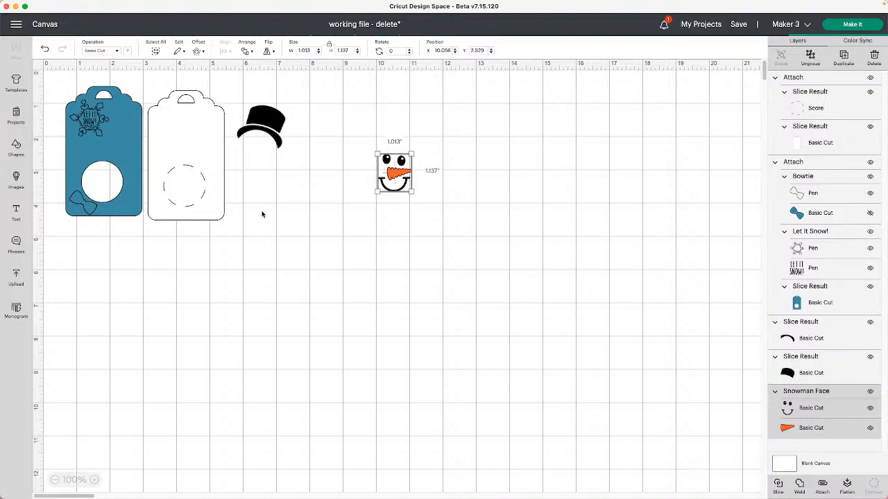
{"action": "left_click_drag", "start_coordinate": [125, 124], "coordinate": [503, 207]}
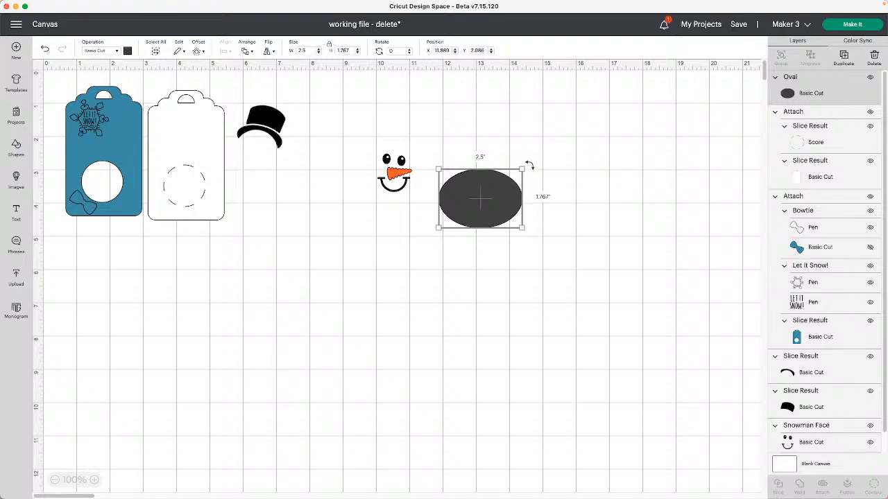
{"action": "left_click_drag", "start_coordinate": [529, 165], "coordinate": [506, 239]}
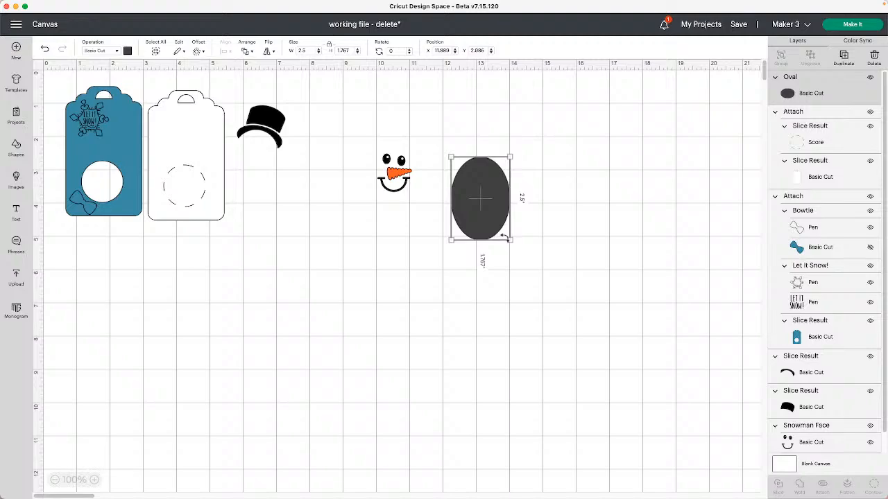
Step: Insert a circle beside the upright oval and duplicate it twice
{"action": "left_click", "coordinate": [17, 149]}
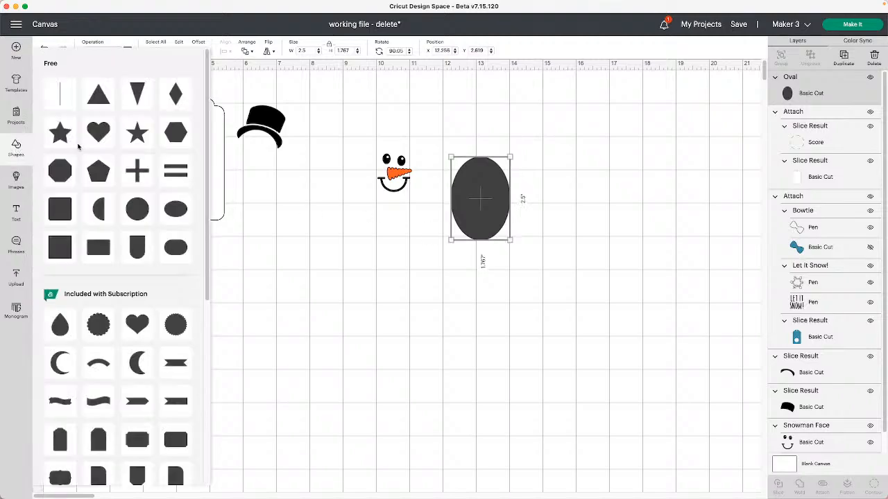
{"action": "left_click", "coordinate": [138, 215]}
{"action": "left_click_drag", "start_coordinate": [121, 136], "coordinate": [596, 186]}
{"action": "left_click", "coordinate": [844, 57]}
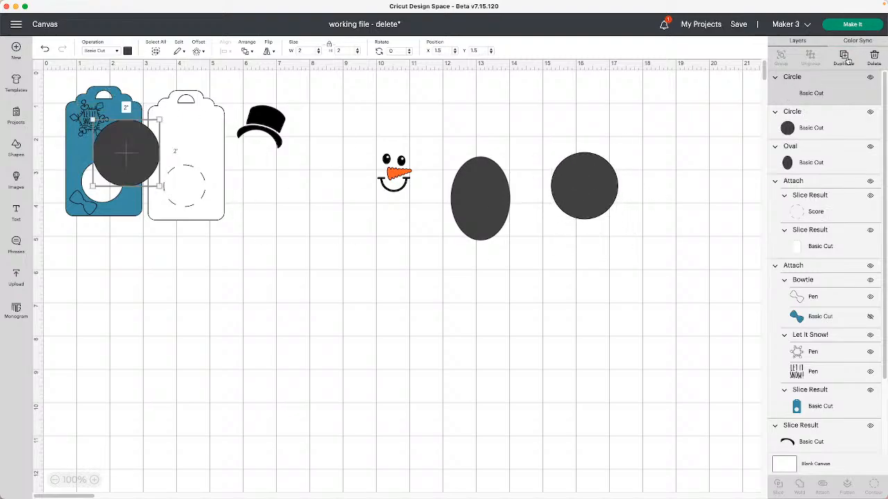
{"action": "left_click", "coordinate": [843, 57]}
Step: Shrink the circle beside the oval to about 0.6 inches, place it on the oval's upper right, and slice the two shapes
{"action": "left_click", "coordinate": [598, 181]}
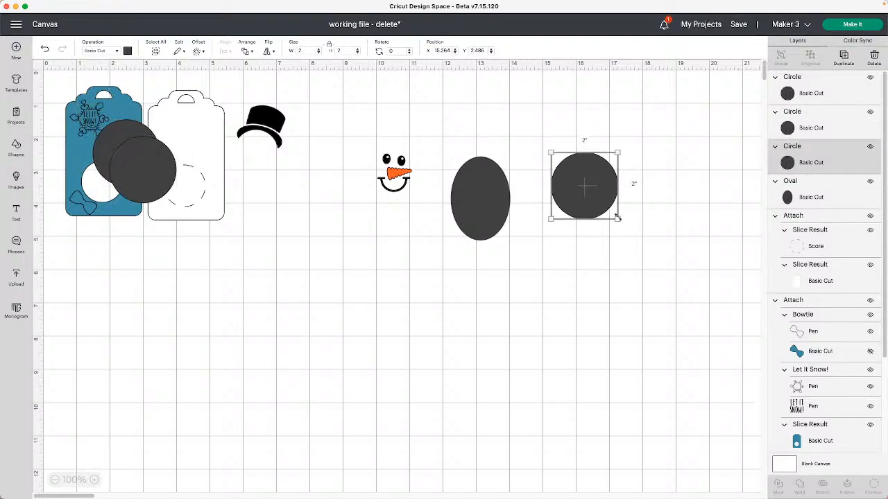
{"action": "left_click_drag", "start_coordinate": [617, 218], "coordinate": [489, 183]}
{"action": "left_click", "coordinate": [578, 189]}
{"action": "left_click_drag", "start_coordinate": [559, 208], "coordinate": [455, 159]}
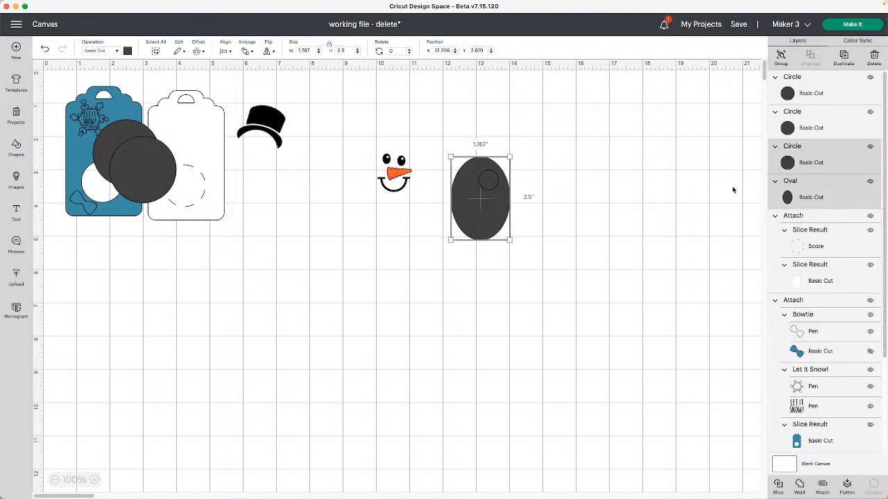
{"action": "left_click", "coordinate": [778, 486]}
Step: Shrink the sliced oval to about 0.29 by 0.35 inches above the snowman's right eye, and separate the two leftover circles
{"action": "left_click_drag", "start_coordinate": [485, 218], "coordinate": [567, 163]}
{"action": "left_click", "coordinate": [622, 172]}
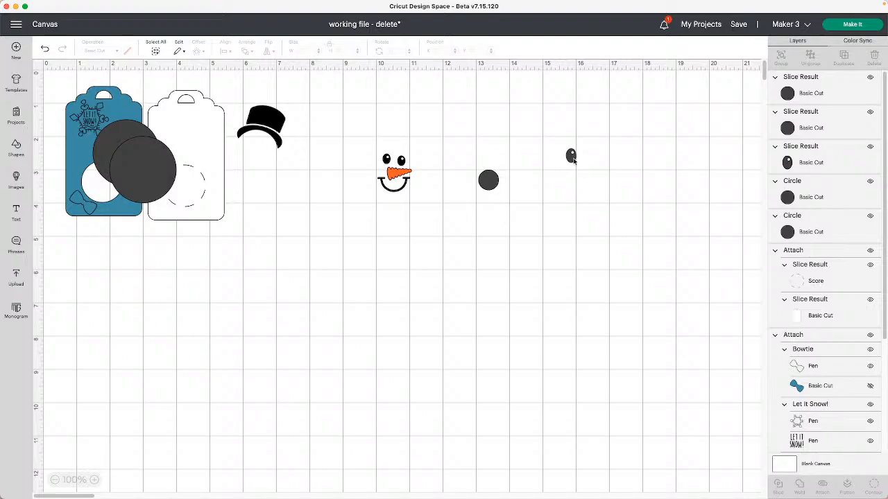
{"action": "left_click", "coordinate": [574, 158]}
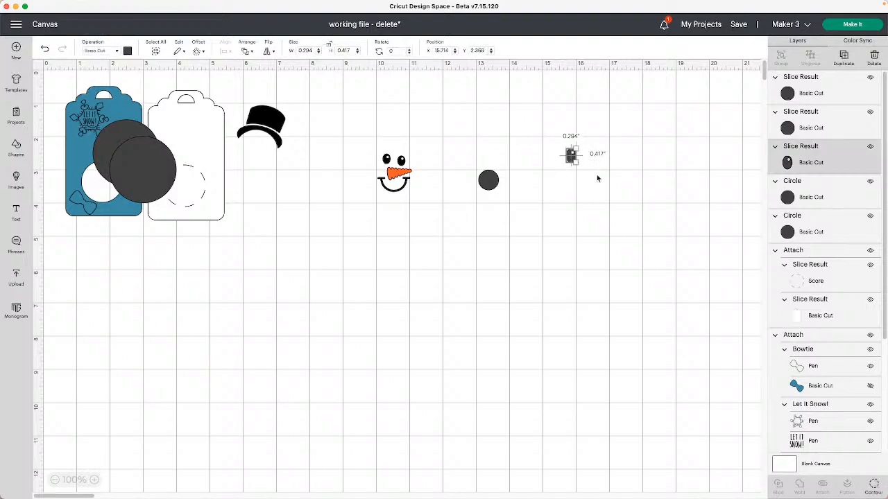
{"action": "left_click_drag", "start_coordinate": [575, 162], "coordinate": [411, 152]}
{"action": "left_click", "coordinate": [606, 169]}
{"action": "left_click", "coordinate": [517, 163]}
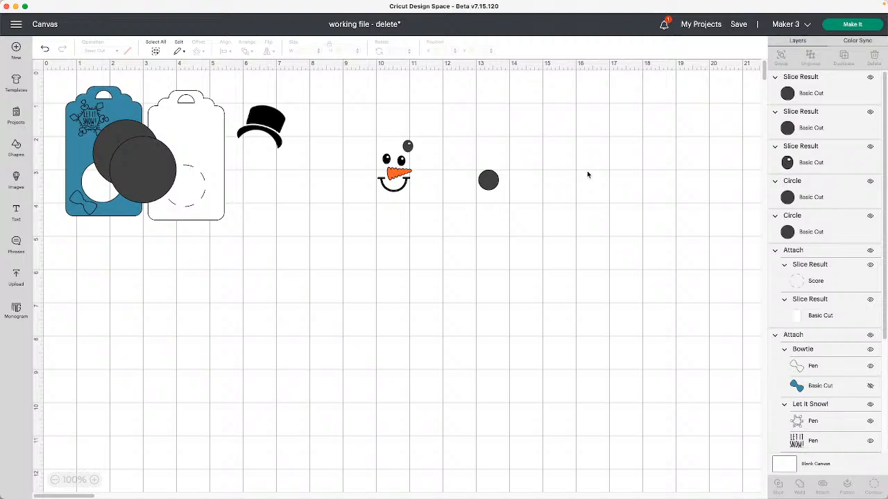
{"action": "left_click_drag", "start_coordinate": [488, 181], "coordinate": [517, 164]}
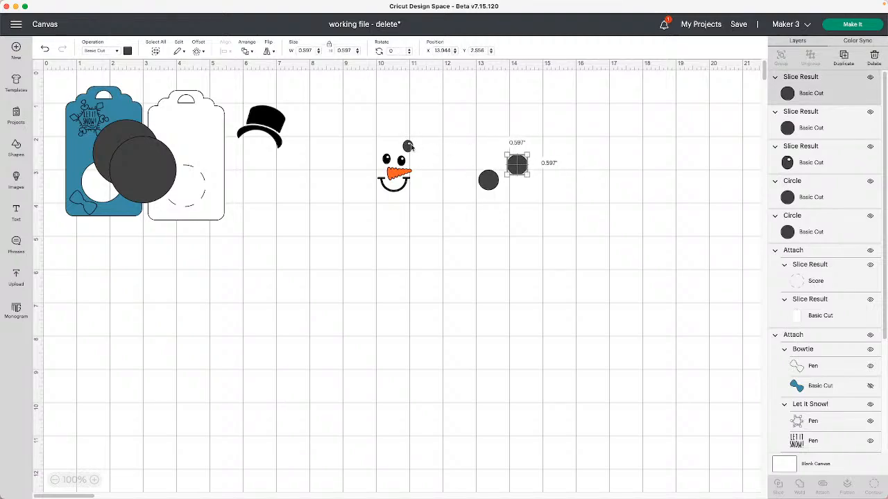
Step: Hide the small circle contour inside the oval eye and move the eye away from the snowman face
{"action": "left_click", "coordinate": [409, 146]}
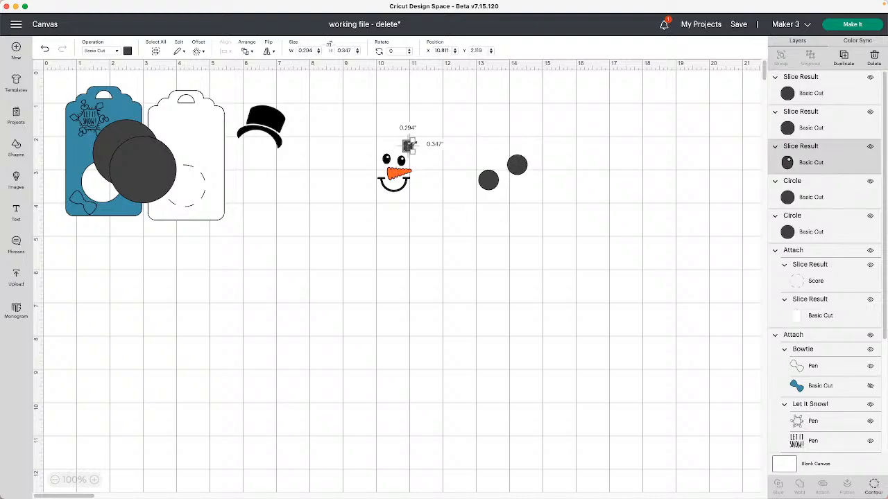
{"action": "left_click", "coordinate": [875, 487]}
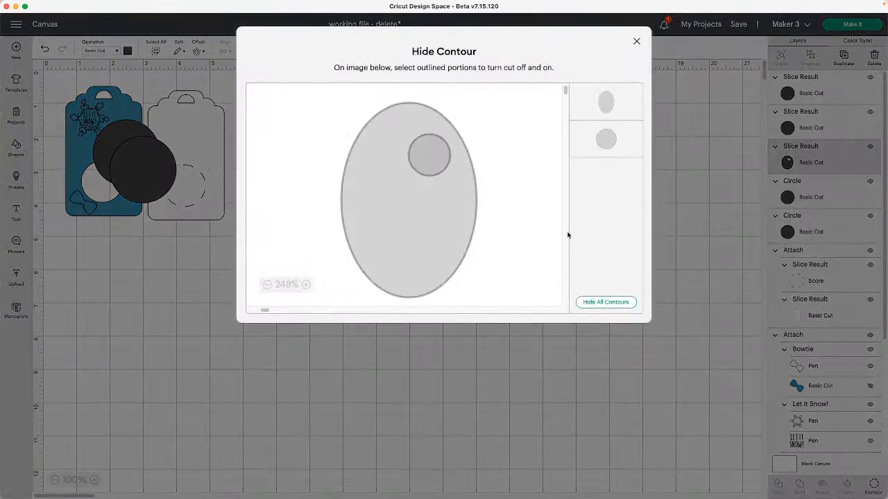
{"action": "left_click", "coordinate": [429, 158]}
{"action": "left_click", "coordinate": [510, 366]}
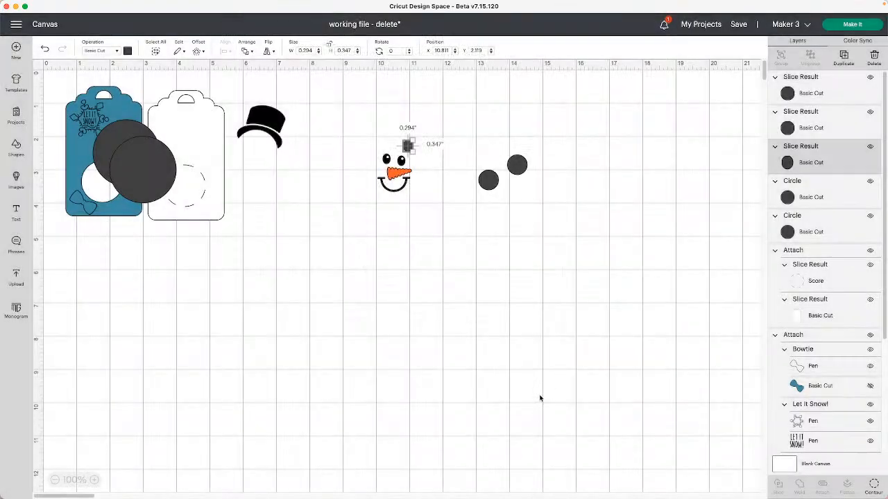
{"action": "left_click", "coordinate": [424, 149]}
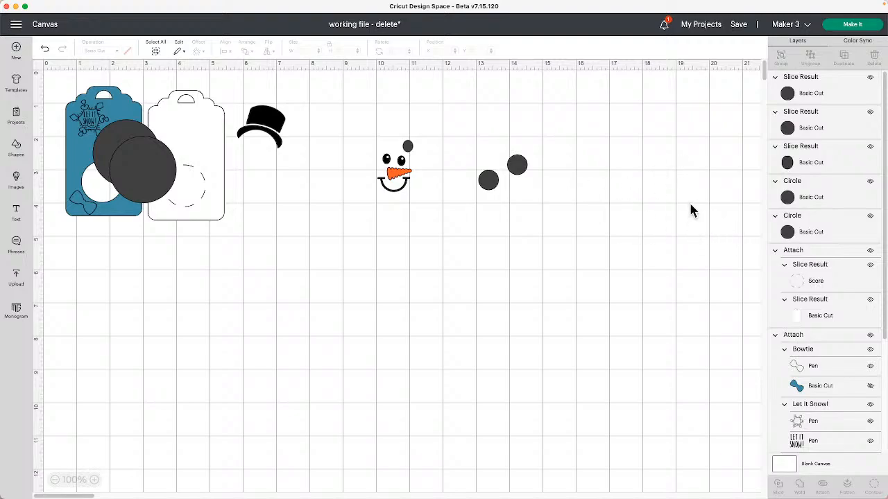
{"action": "left_click_drag", "start_coordinate": [408, 147], "coordinate": [468, 135]}
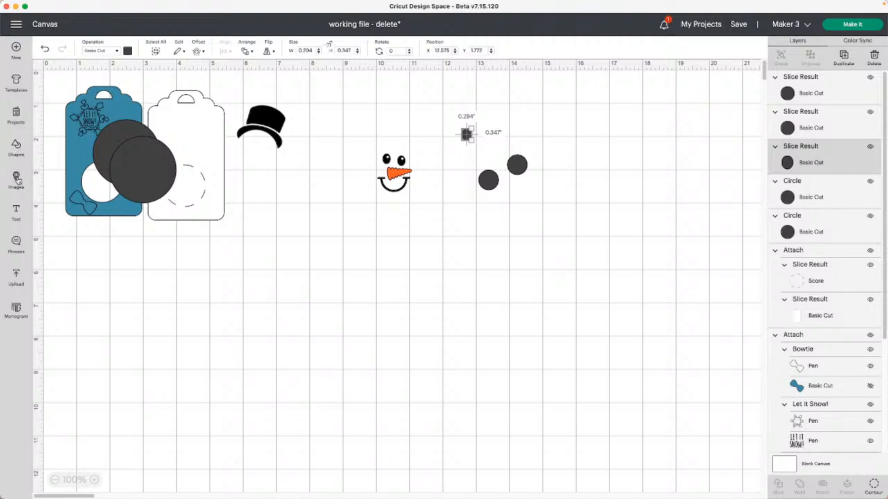
Step: Insert a narrow triangle right of the small circles, turn it to point right, and resize it to about 0.82 by 0.34 inches
{"action": "left_click", "coordinate": [16, 149]}
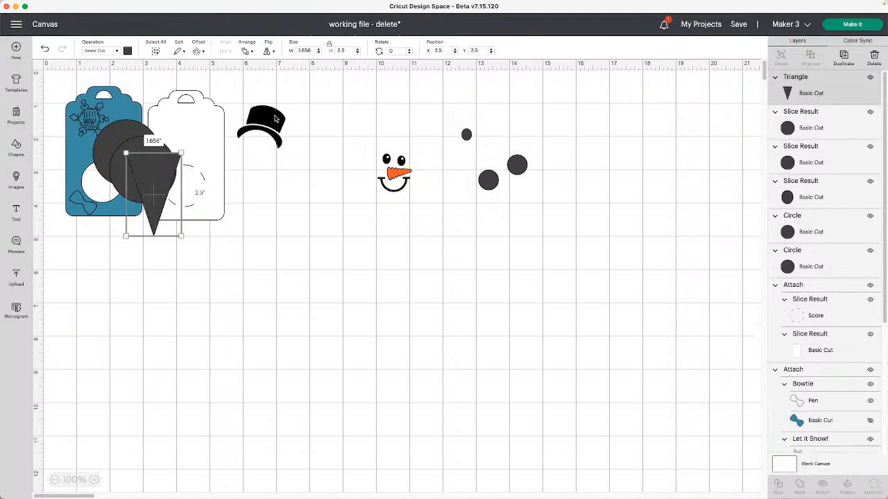
{"action": "left_click_drag", "start_coordinate": [151, 169], "coordinate": [525, 113]}
{"action": "left_click_drag", "start_coordinate": [624, 184], "coordinate": [567, 145]}
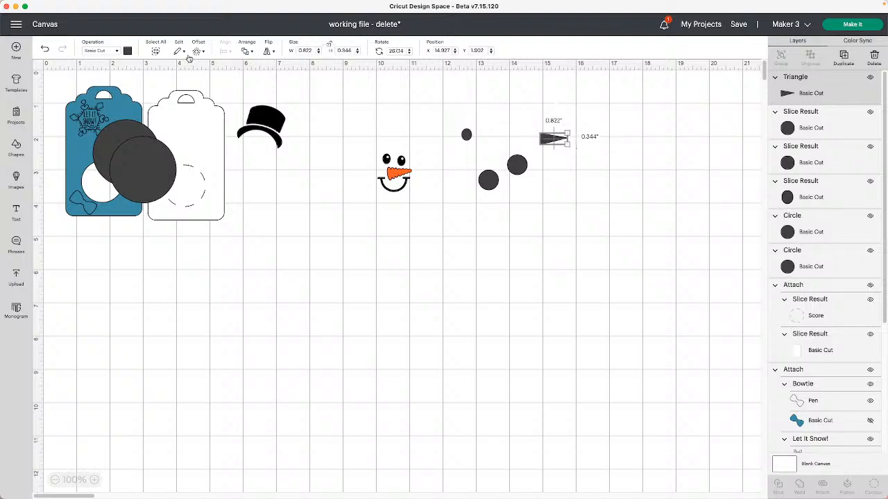
Step: Color the triangle orange and place it beside the snowman's nose
{"action": "left_click", "coordinate": [127, 52]}
{"action": "left_click", "coordinate": [137, 89]}
{"action": "left_click", "coordinate": [584, 181]}
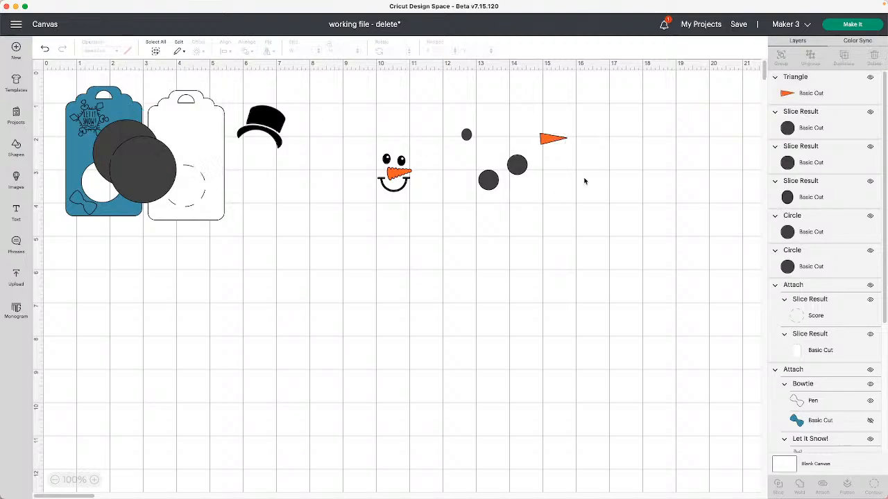
{"action": "left_click_drag", "start_coordinate": [553, 142], "coordinate": [430, 171]}
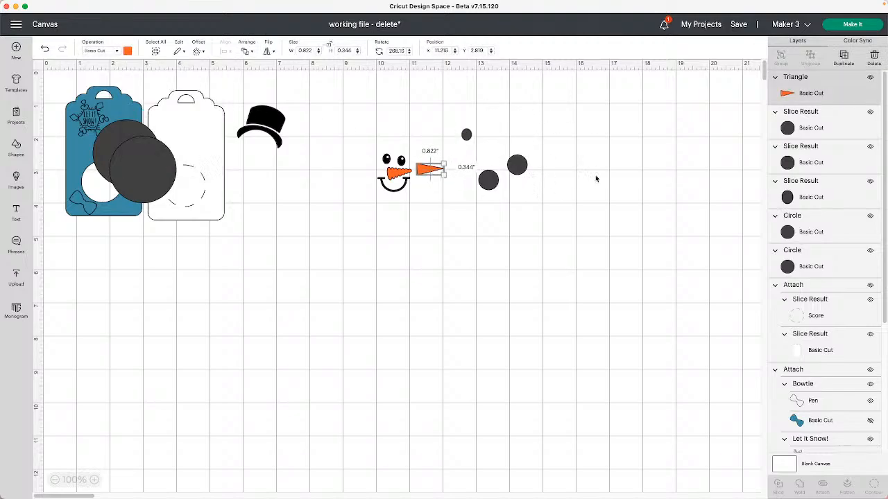
{"action": "left_click", "coordinate": [622, 178]}
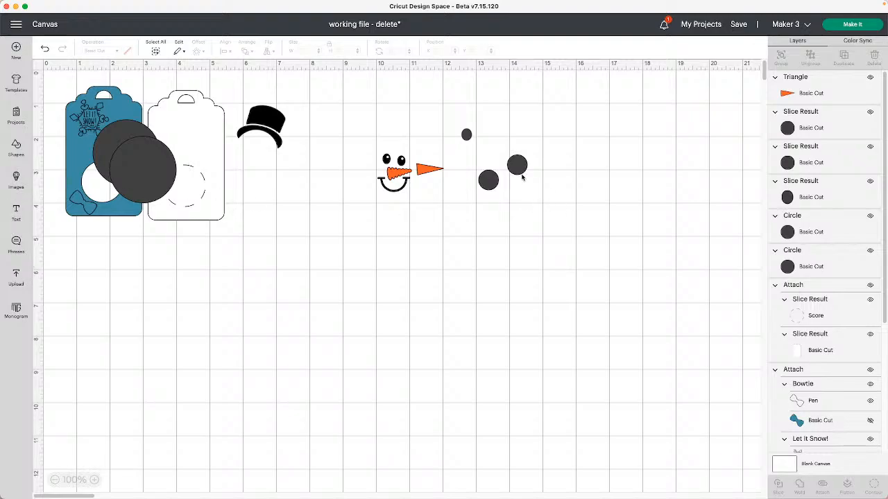
Step: Color the upper of the two leftover circles bright blue and offset it from the circle beneath
{"action": "left_click_drag", "start_coordinate": [520, 171], "coordinate": [494, 182]}
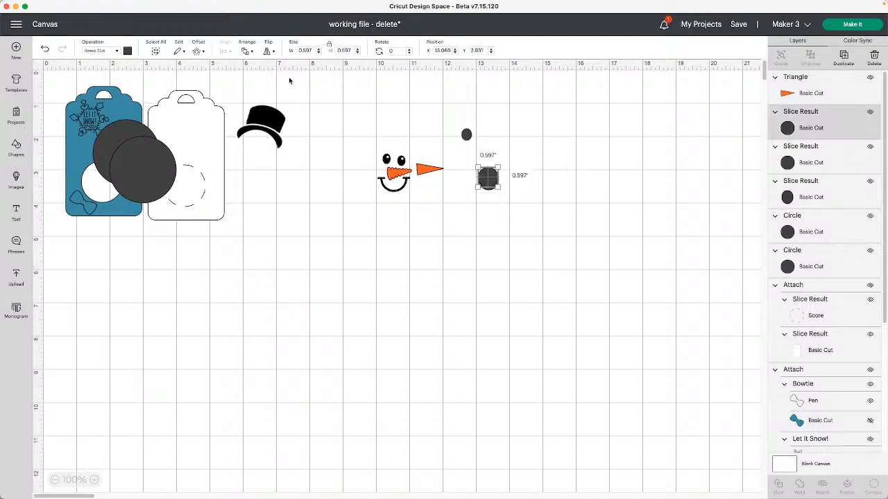
{"action": "left_click", "coordinate": [128, 51]}
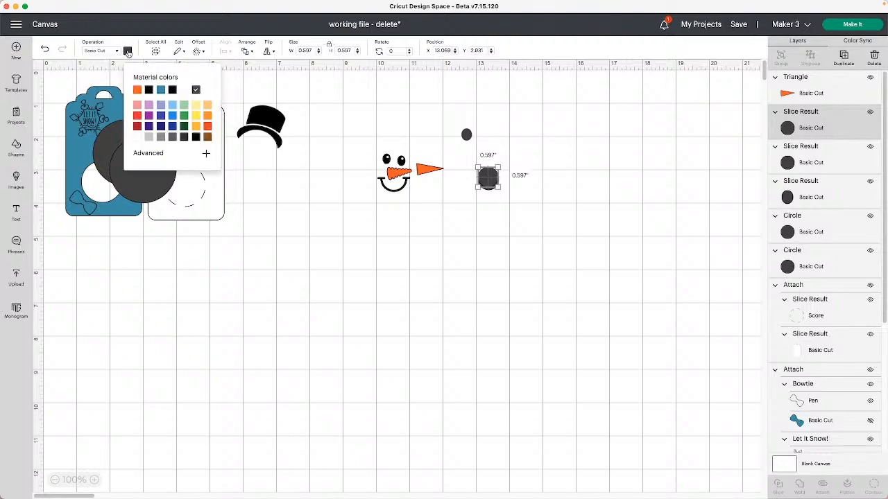
{"action": "left_click", "coordinate": [172, 115]}
{"action": "left_click", "coordinate": [581, 215]}
{"action": "left_click_drag", "start_coordinate": [490, 182], "coordinate": [504, 165]}
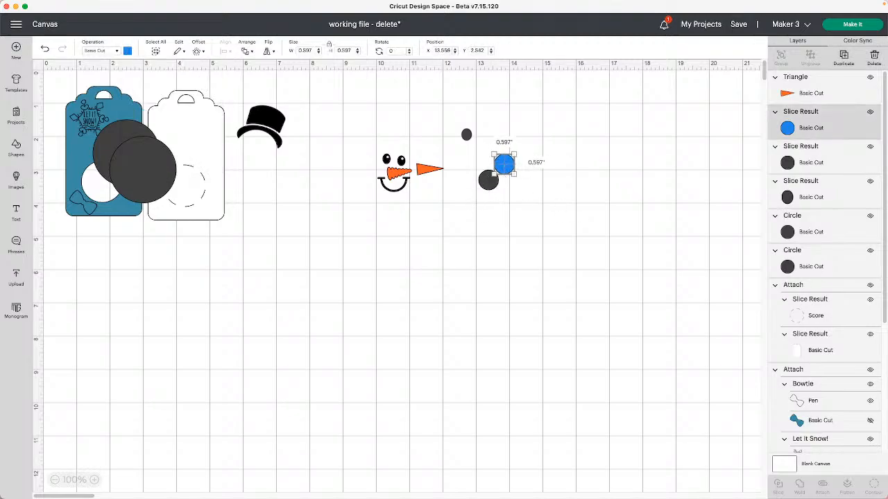
Step: Color the upper leftover circle red and the lower one bright blue
{"action": "left_click", "coordinate": [127, 51]}
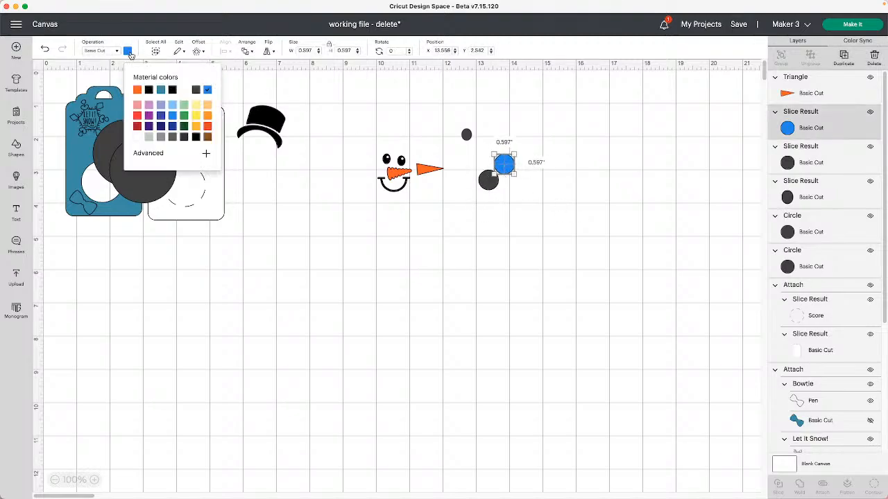
{"action": "left_click", "coordinate": [138, 116]}
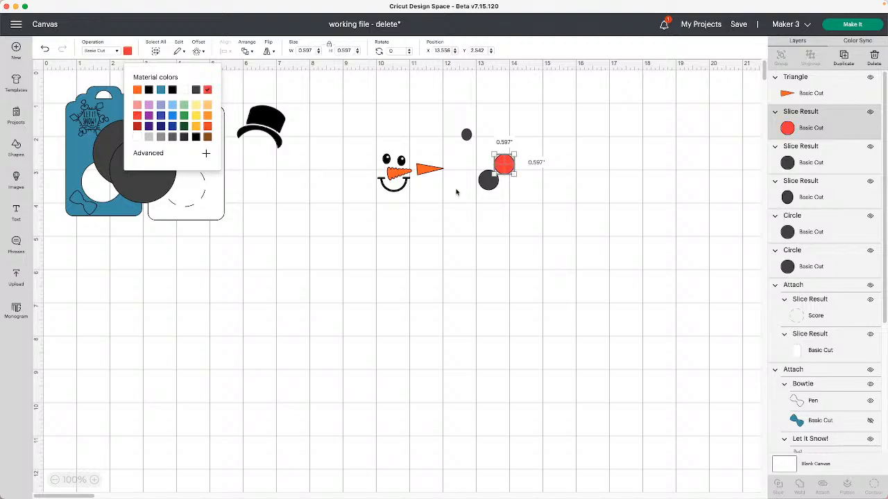
{"action": "left_click", "coordinate": [478, 185]}
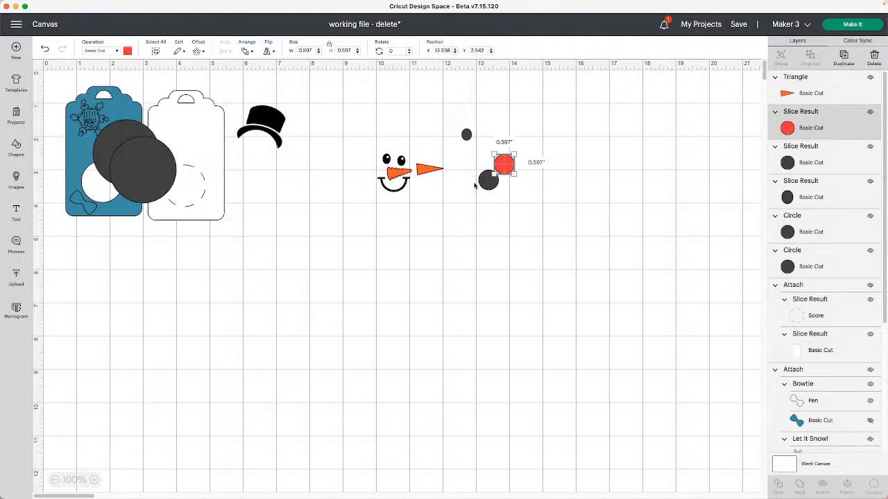
{"action": "left_click", "coordinate": [488, 182]}
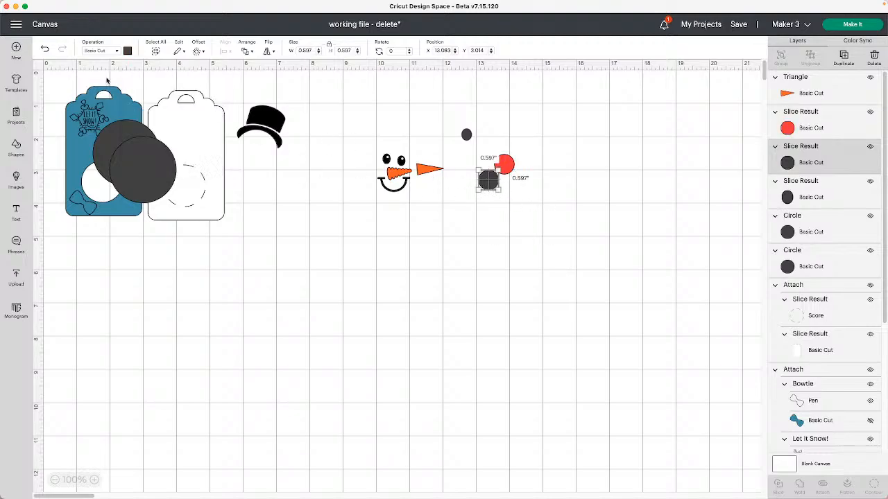
{"action": "left_click", "coordinate": [127, 52]}
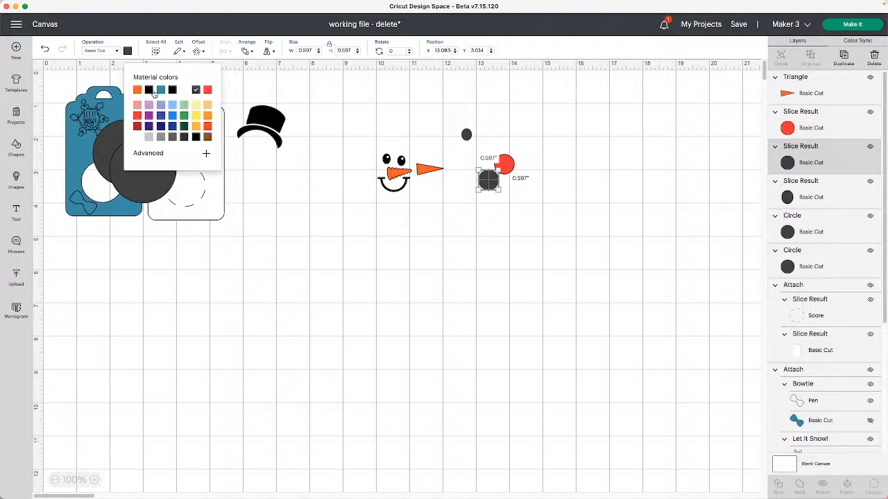
{"action": "left_click", "coordinate": [177, 114]}
{"action": "left_click", "coordinate": [523, 218]}
Step: Place the red circle over the blue one, slightly higher so a thin blue crescent shows, and slice the two
{"action": "left_click_drag", "start_coordinate": [503, 164], "coordinate": [477, 176]}
{"action": "left_click", "coordinate": [534, 197]}
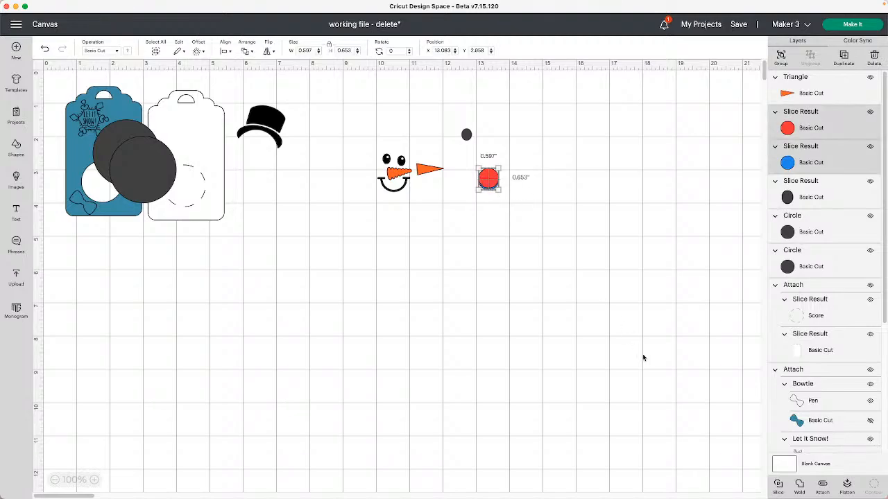
{"action": "left_click", "coordinate": [780, 486]}
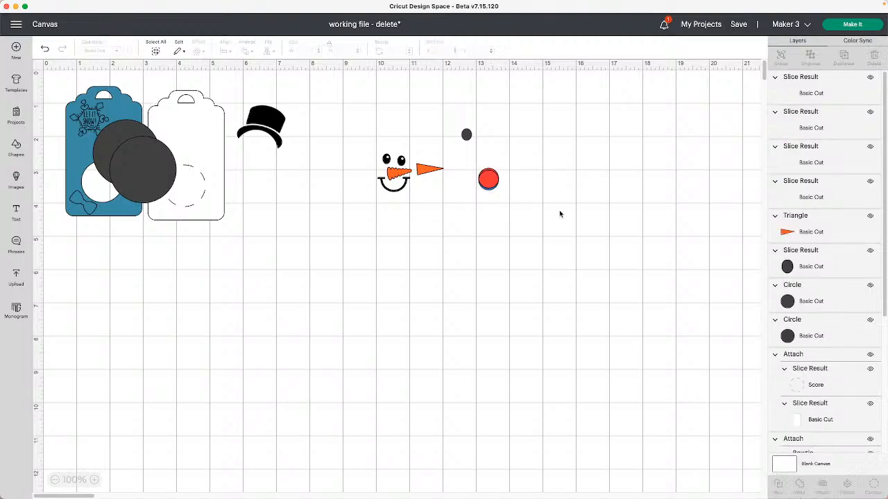
Step: Spread the sliced circle pieces apart and place the blue crescent below the snowman face
{"action": "left_click_drag", "start_coordinate": [489, 178], "coordinate": [507, 155]}
{"action": "left_click_drag", "start_coordinate": [489, 194], "coordinate": [443, 218]}
{"action": "left_click", "coordinate": [384, 192]}
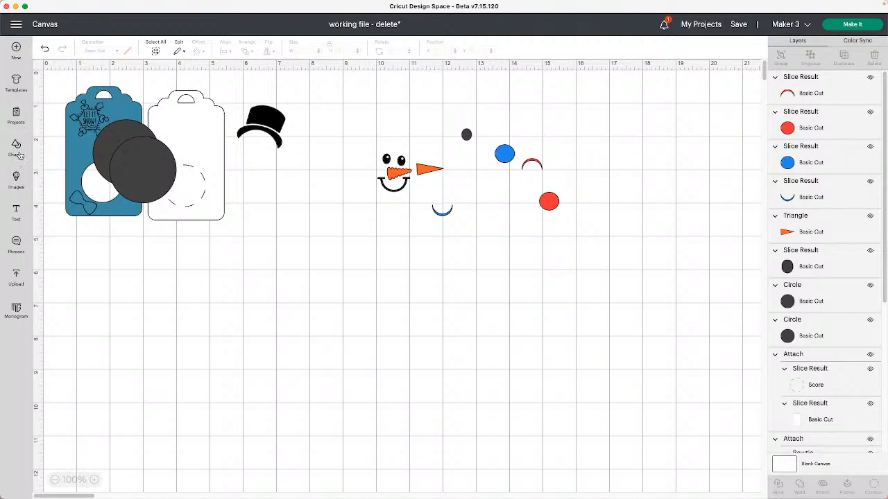
Step: Shrink the red crescent to about 0.37 × 0.2 in, rotate it to about 149° and set it on the blue smile's left end
{"action": "left_click", "coordinate": [533, 164]}
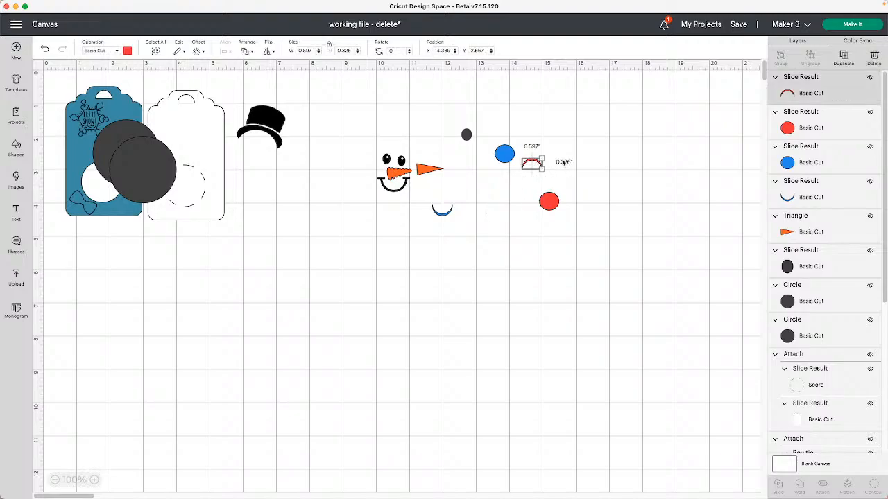
{"action": "left_click_drag", "start_coordinate": [549, 153], "coordinate": [435, 205]}
{"action": "left_click", "coordinate": [602, 176]}
{"action": "left_click", "coordinate": [451, 201]}
{"action": "left_click", "coordinate": [488, 218]}
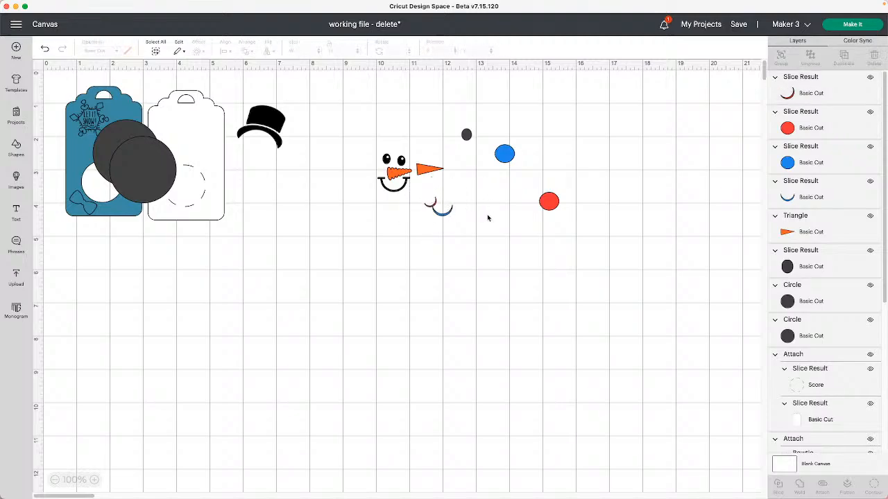
Step: Duplicate the small red crescent, move the dark circle covering the copy down below the tags, and bring the copy to the smile's right end
{"action": "left_click", "coordinate": [438, 203]}
{"action": "left_click", "coordinate": [843, 60]}
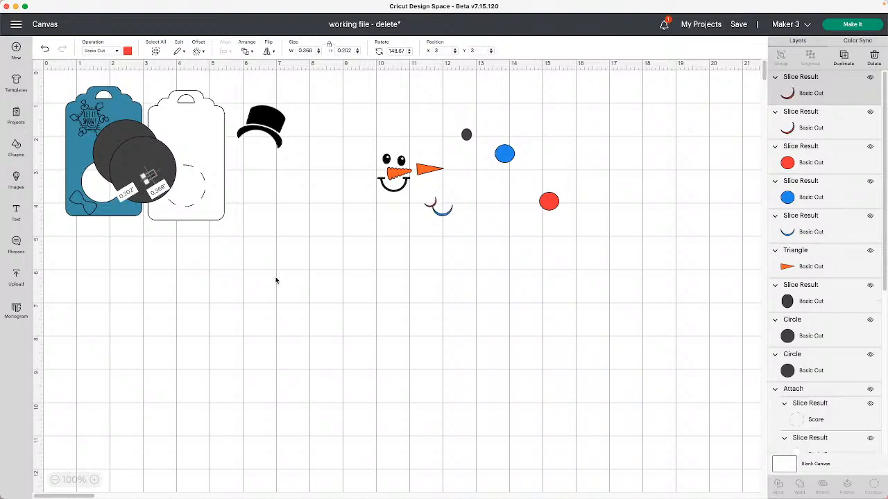
{"action": "left_click", "coordinate": [275, 280]}
{"action": "left_click", "coordinate": [154, 182]}
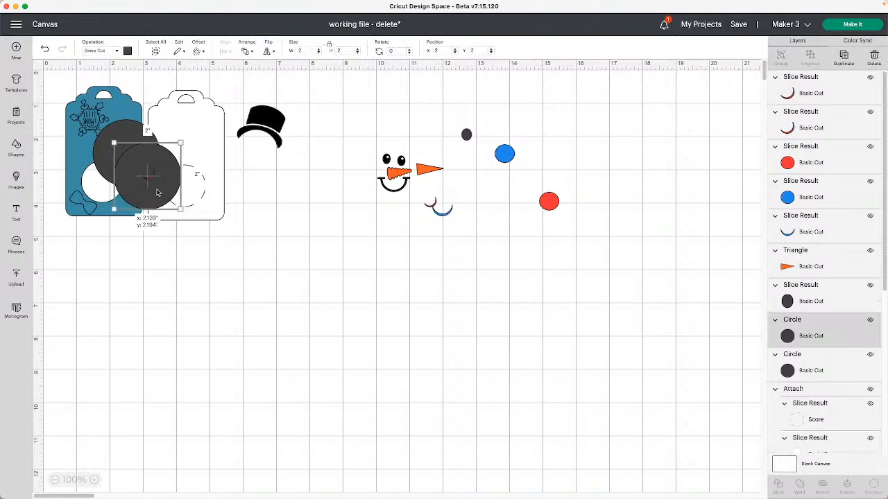
{"action": "left_click_drag", "start_coordinate": [154, 181], "coordinate": [150, 300]}
{"action": "left_click_drag", "start_coordinate": [150, 179], "coordinate": [461, 201]}
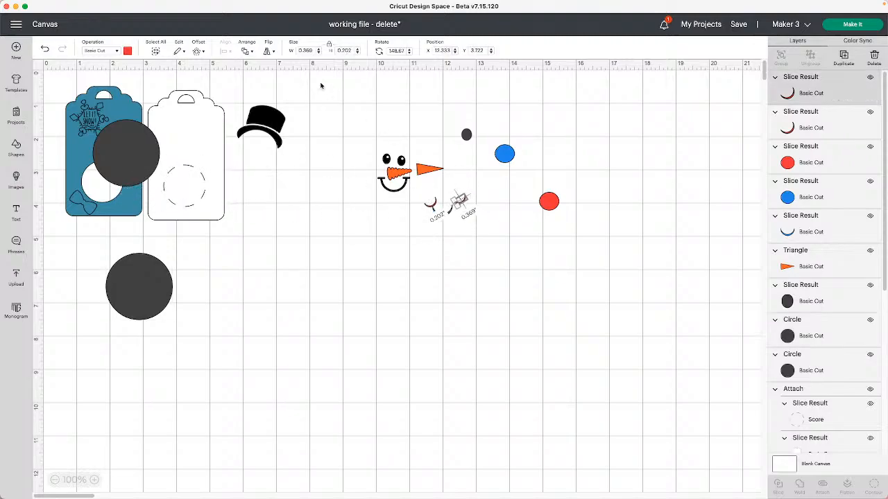
Step: Flip the copied red crescent horizontally and fit it onto the right end of the blue smile
{"action": "left_click", "coordinate": [270, 51]}
{"action": "left_click", "coordinate": [302, 65]}
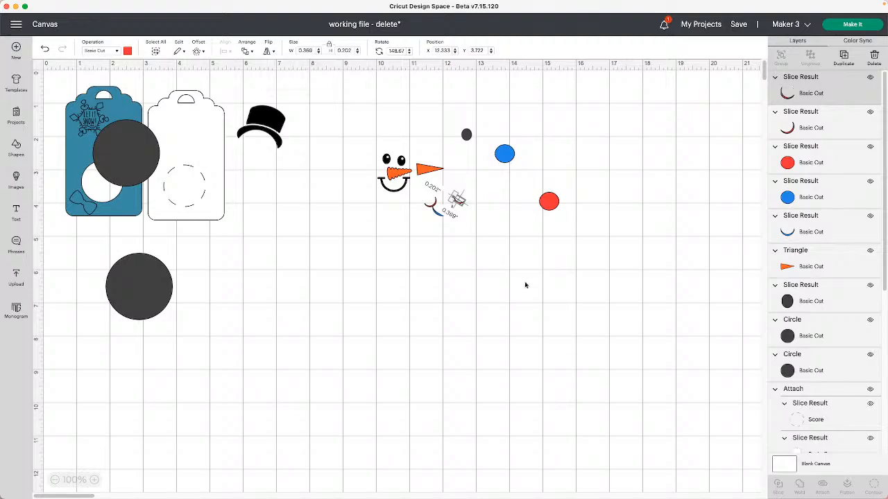
{"action": "left_click", "coordinate": [526, 284]}
{"action": "left_click_drag", "start_coordinate": [458, 206], "coordinate": [452, 208]}
Step: Weld the two red crescents and the blue crescent into a single smile
{"action": "left_click", "coordinate": [496, 226]}
{"action": "left_click_drag", "start_coordinate": [495, 226], "coordinate": [402, 190]}
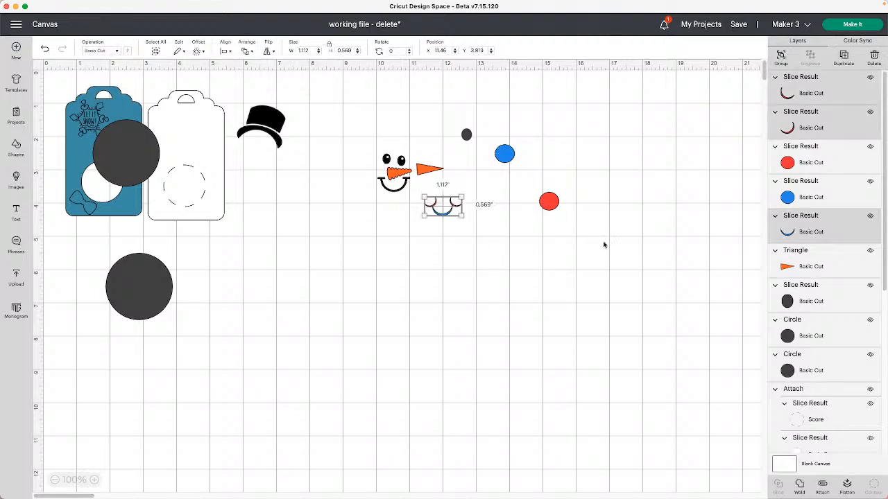
{"action": "left_click", "coordinate": [800, 486]}
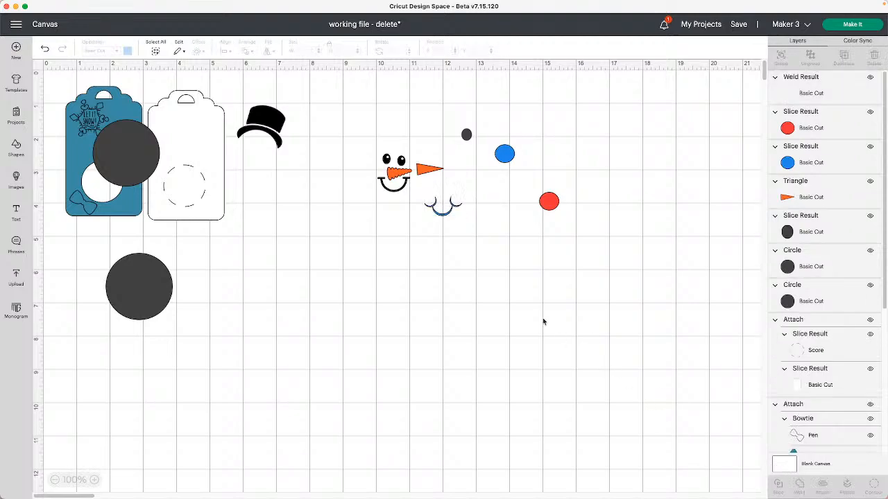
Step: Place the welded smile beside the original snowman face, overlapping the lower edge of the orange triangle
{"action": "left_click_drag", "start_coordinate": [442, 211], "coordinate": [398, 206]}
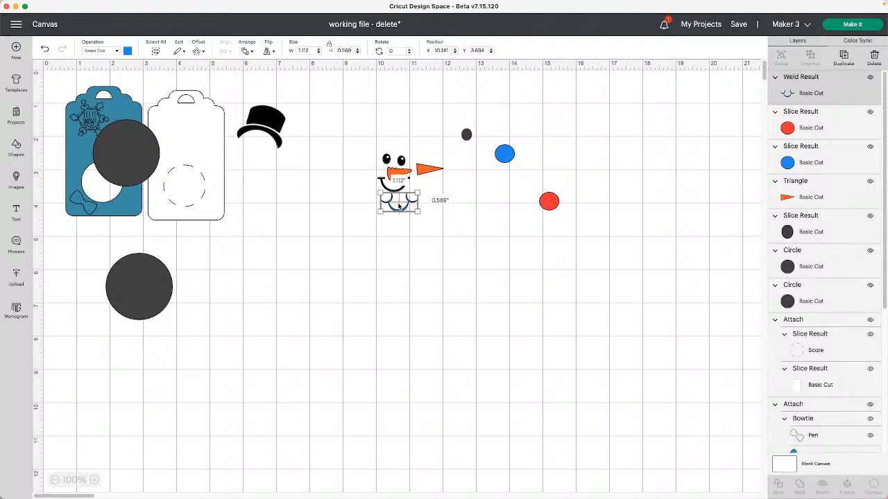
{"action": "left_click_drag", "start_coordinate": [398, 205], "coordinate": [430, 214]}
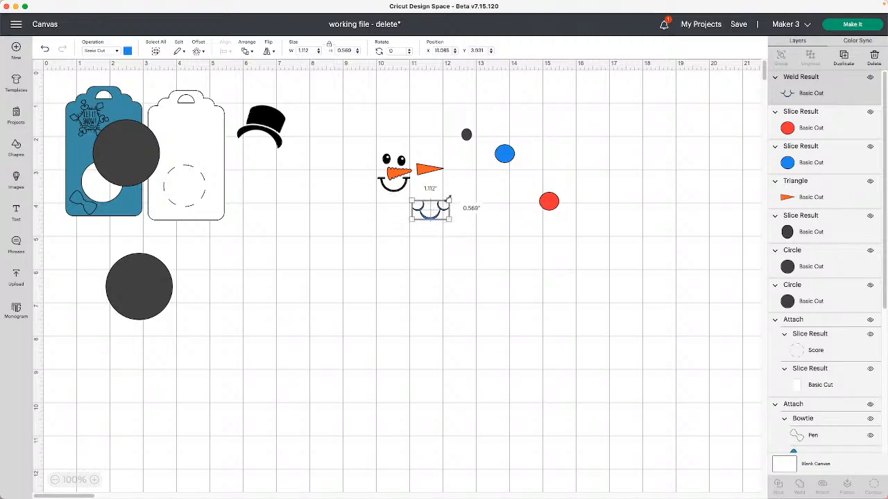
{"action": "left_click", "coordinate": [474, 304]}
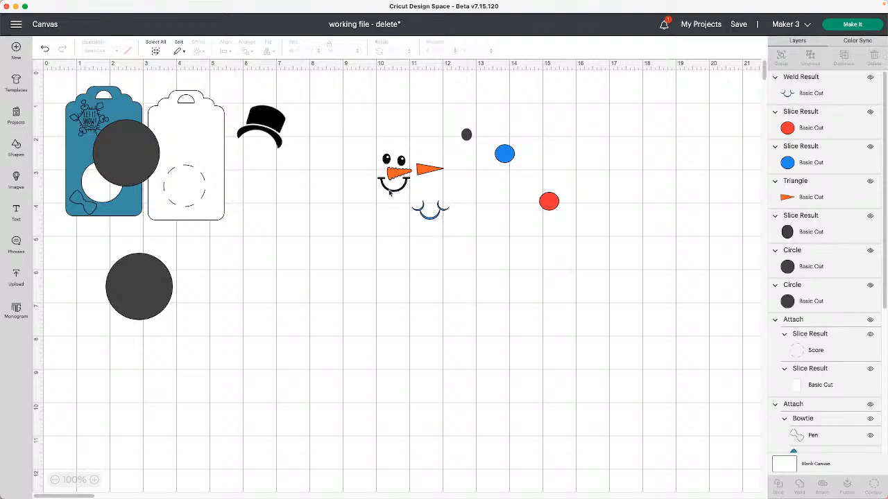
{"action": "left_click", "coordinate": [383, 181]}
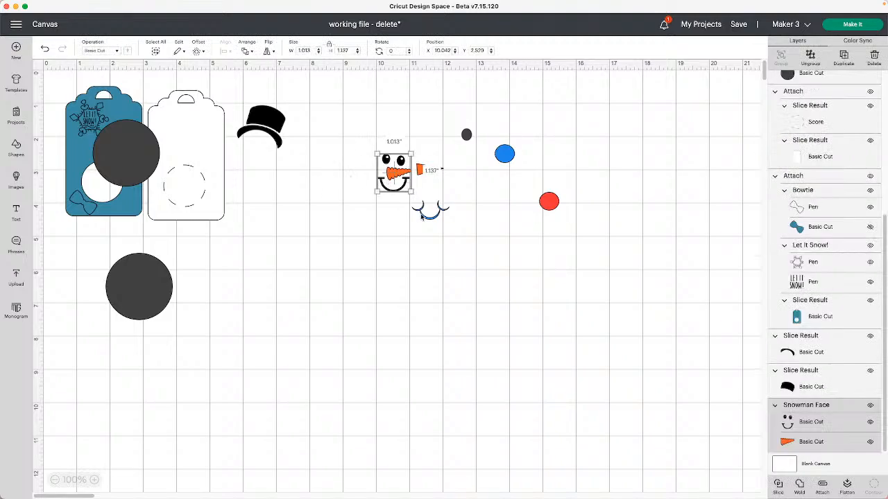
{"action": "left_click", "coordinate": [518, 367]}
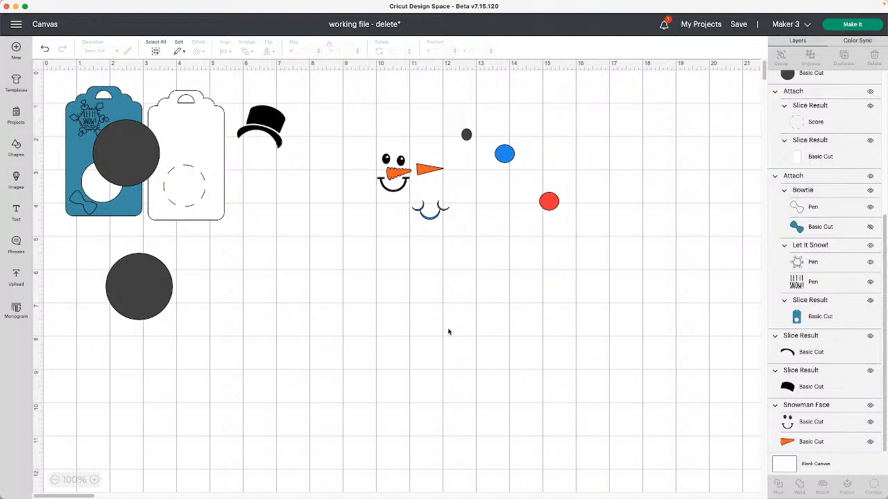
{"action": "left_click_drag", "start_coordinate": [426, 210], "coordinate": [433, 176]}
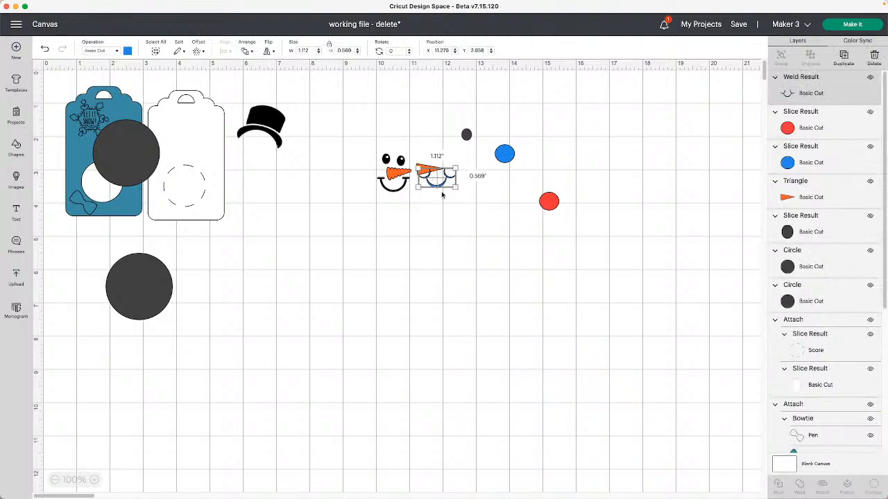
Step: Delete the practice eye, nose, smile, leftover circles and the original snowman face, and move the dark circle off the blue tag
{"action": "left_click_drag", "start_coordinate": [435, 128], "coordinate": [529, 211]}
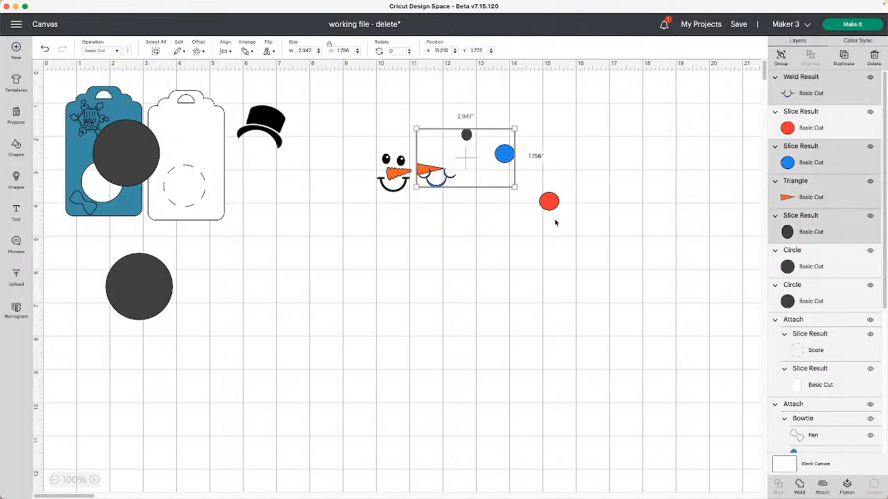
{"action": "key", "text": "Delete"}
{"action": "left_click", "coordinate": [551, 206]}
{"action": "key", "text": "Delete"}
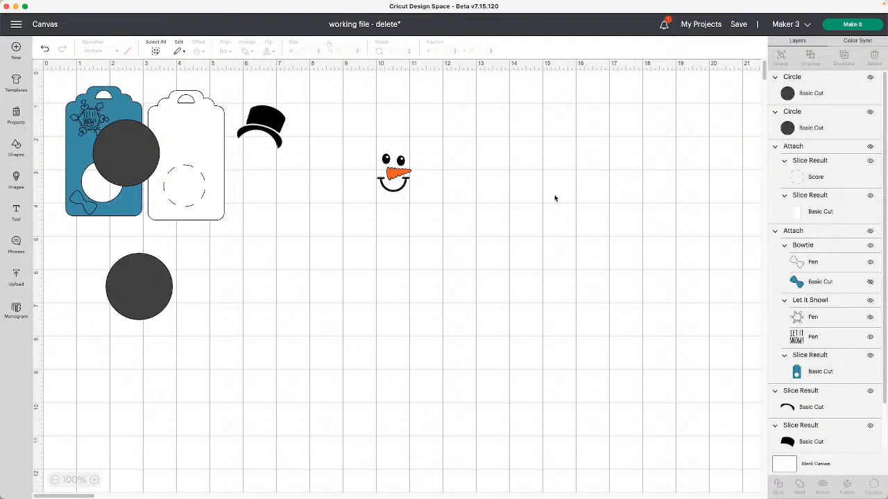
{"action": "left_click", "coordinate": [405, 176]}
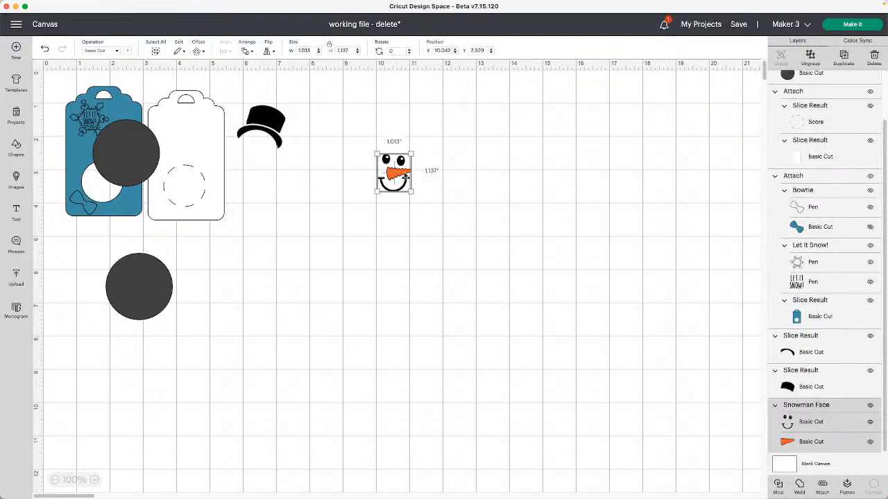
{"action": "key", "text": "Delete"}
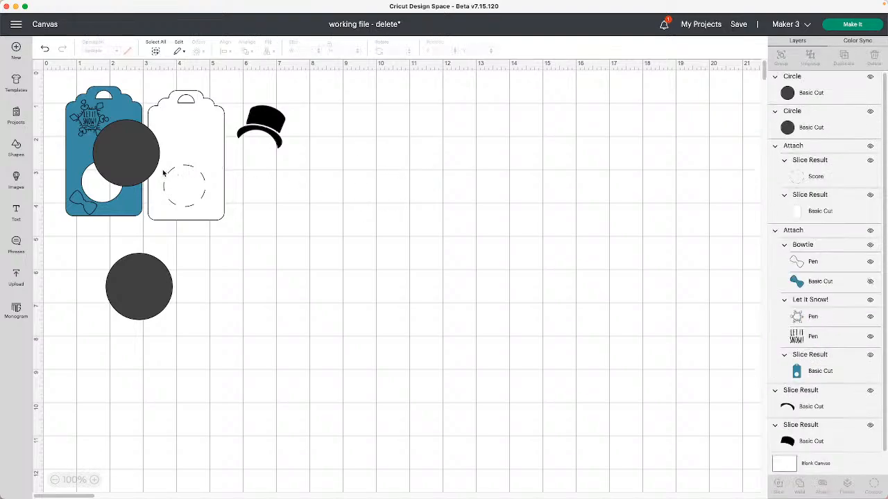
{"action": "left_click_drag", "start_coordinate": [135, 158], "coordinate": [174, 234]}
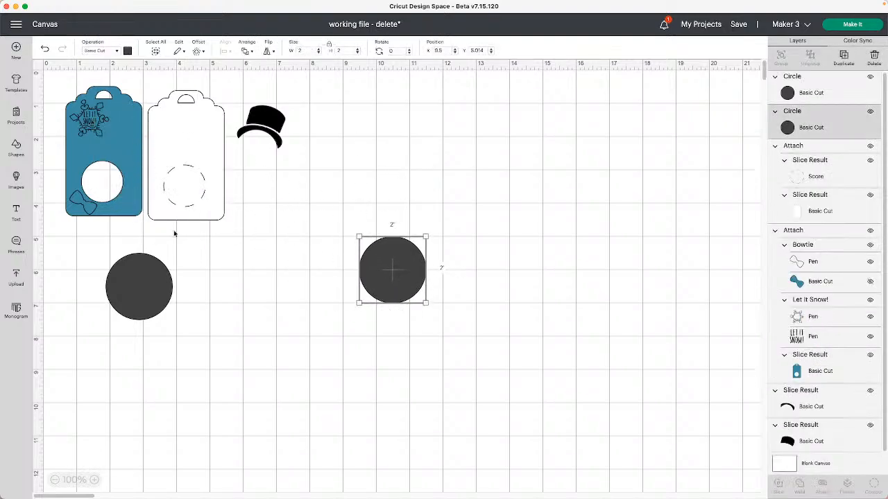
Step: Insert a Rounded Gift Tag shape, place it to the right of the dark circles and enlarge it to about 3.68 × 6.25 in
{"action": "left_click", "coordinate": [16, 147]}
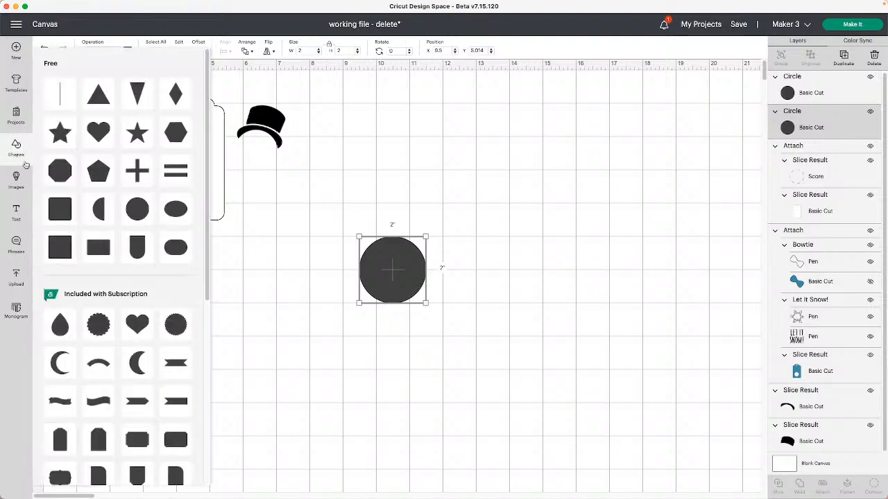
{"action": "scroll", "coordinate": [100, 337], "scroll_direction": "down", "scroll_amount": 1}
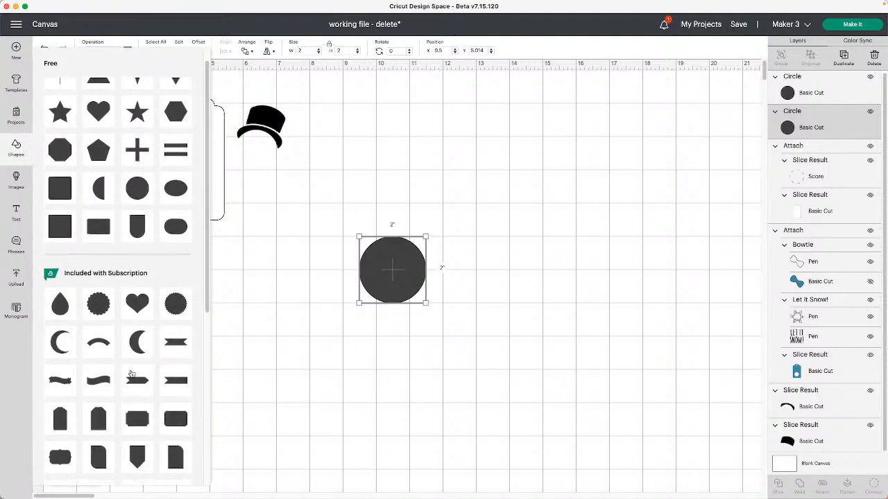
{"action": "left_click", "coordinate": [62, 421]}
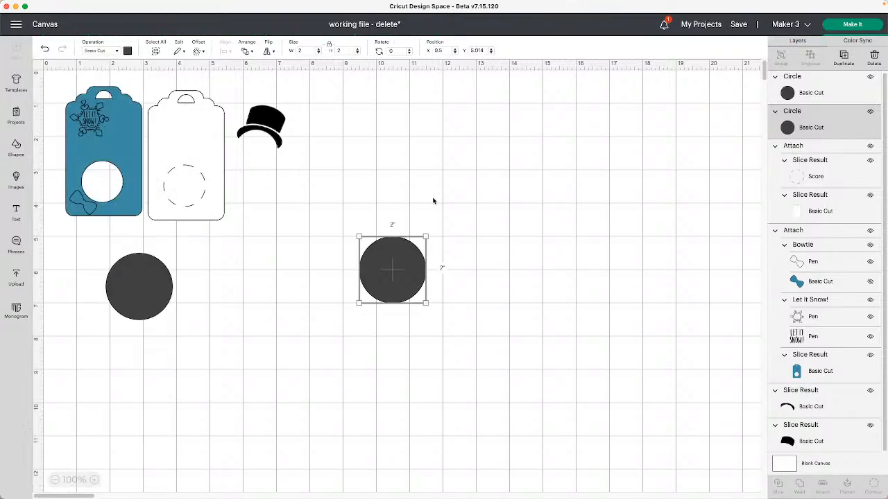
{"action": "left_click_drag", "start_coordinate": [184, 228], "coordinate": [519, 198]}
{"action": "left_click_drag", "start_coordinate": [543, 240], "coordinate": [618, 365]}
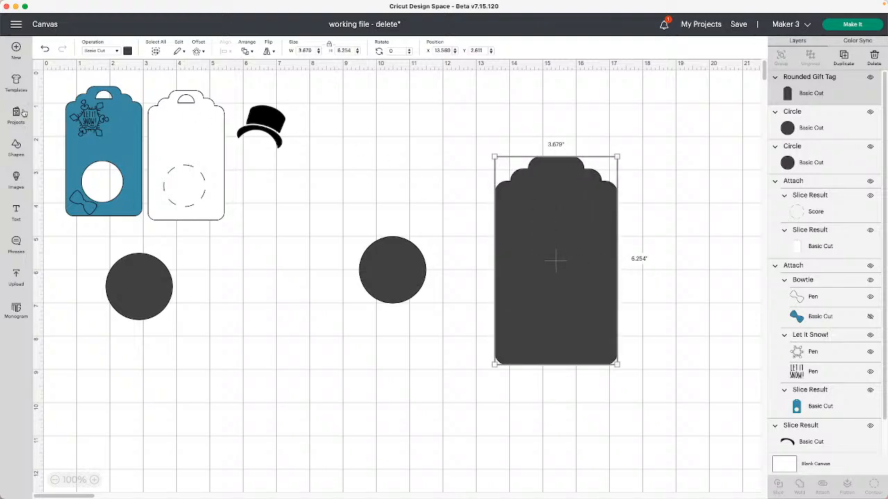
Step: Search the image library for "square"
{"action": "left_click", "coordinate": [20, 178]}
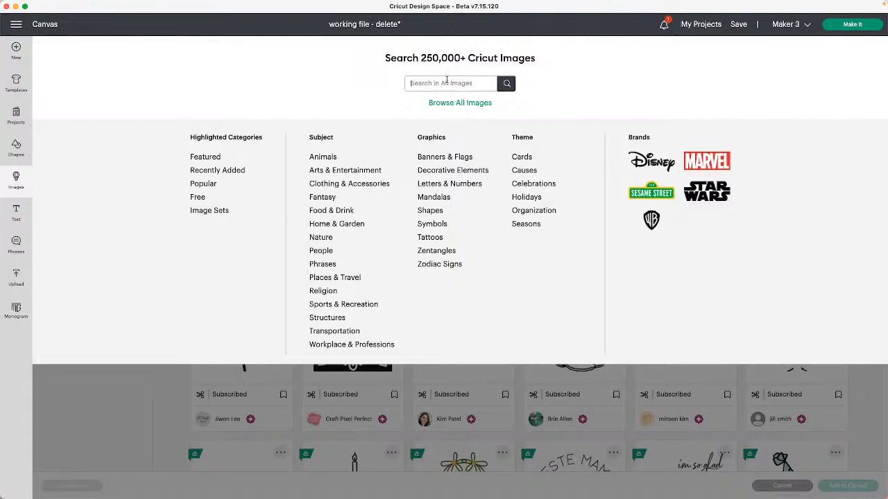
{"action": "left_click", "coordinate": [446, 82]}
{"action": "type", "text": "square"}
{"action": "key", "text": "Return"}
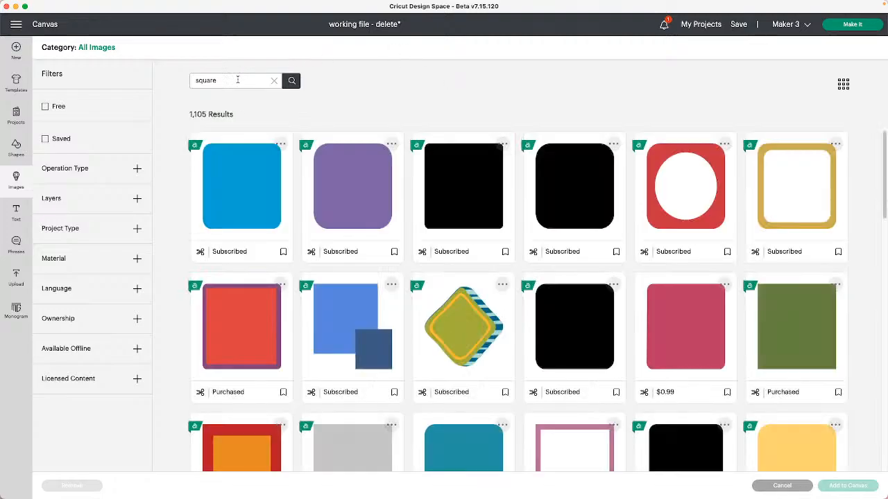
Step: Search the images for "rectangle", filter to free ones, and add the dark grey Rectangle and the black Rectangle Label to the canvas
{"action": "left_click_drag", "start_coordinate": [239, 81], "coordinate": [196, 79]}
{"action": "type", "text": "rectangle"}
{"action": "key", "text": "Return"}
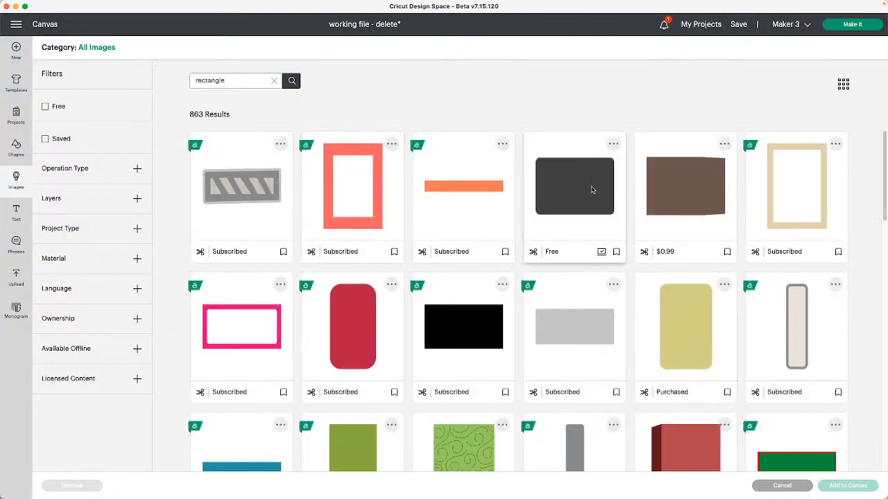
{"action": "left_click", "coordinate": [576, 229]}
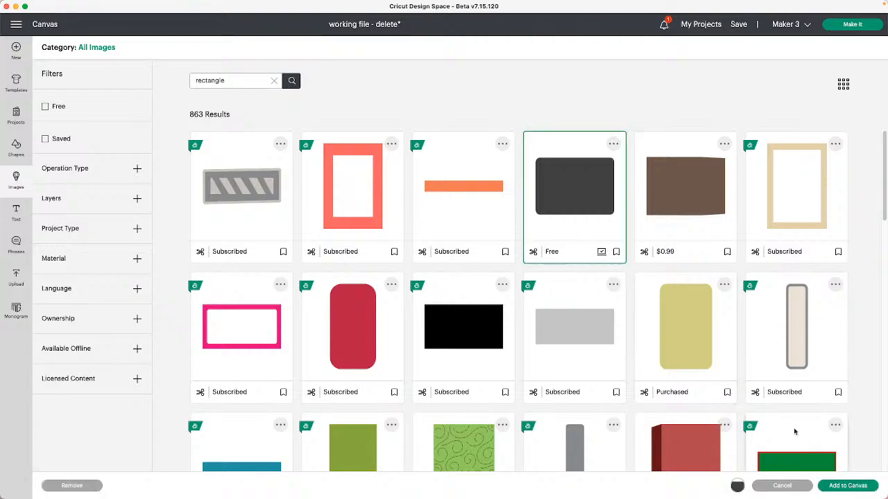
{"action": "left_click", "coordinate": [591, 234]}
{"action": "left_click", "coordinate": [592, 234]}
{"action": "left_click", "coordinate": [61, 107]}
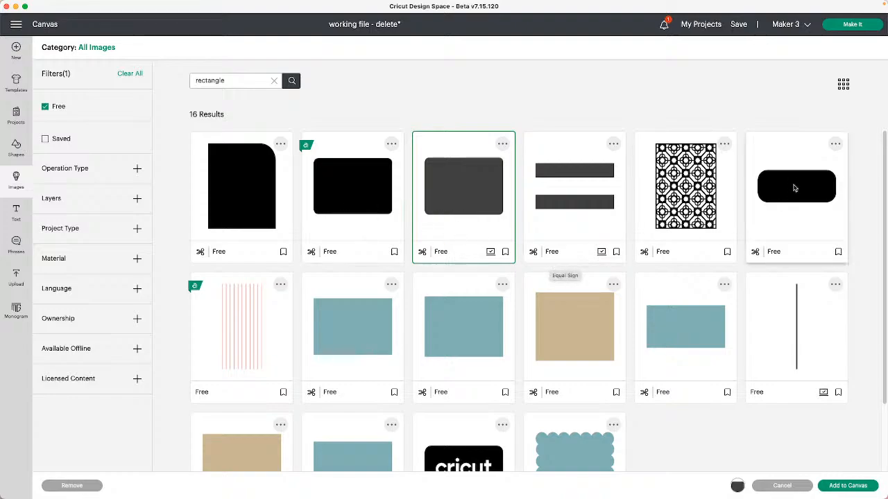
{"action": "left_click", "coordinate": [795, 229]}
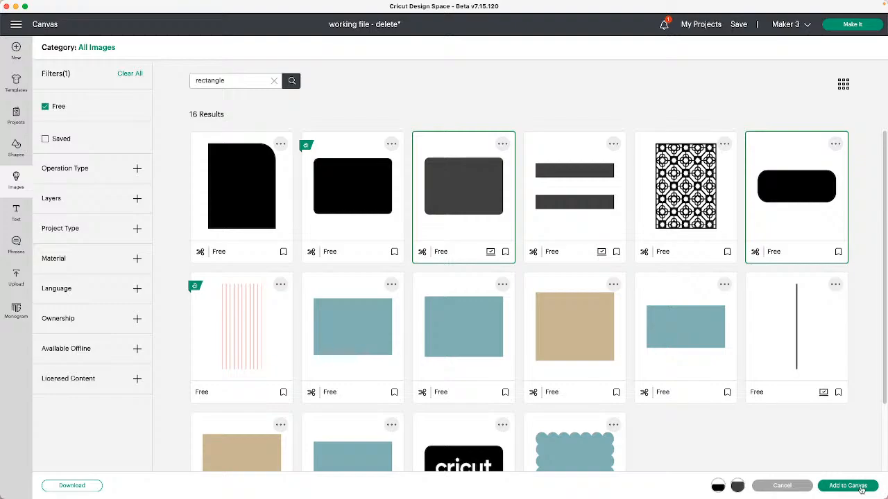
{"action": "left_click", "coordinate": [848, 486]}
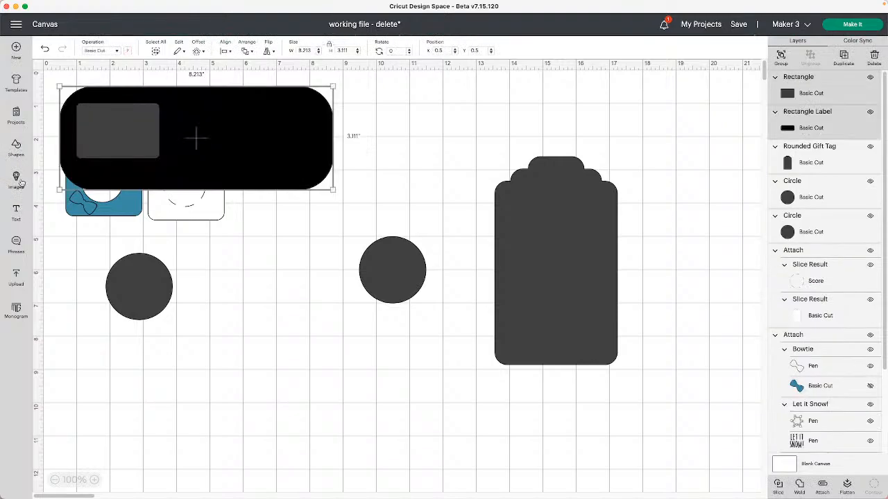
Step: Add a Stretched Oval from the subscription shapes and place it in the empty area above the right-hand dark circle
{"action": "left_click", "coordinate": [17, 179]}
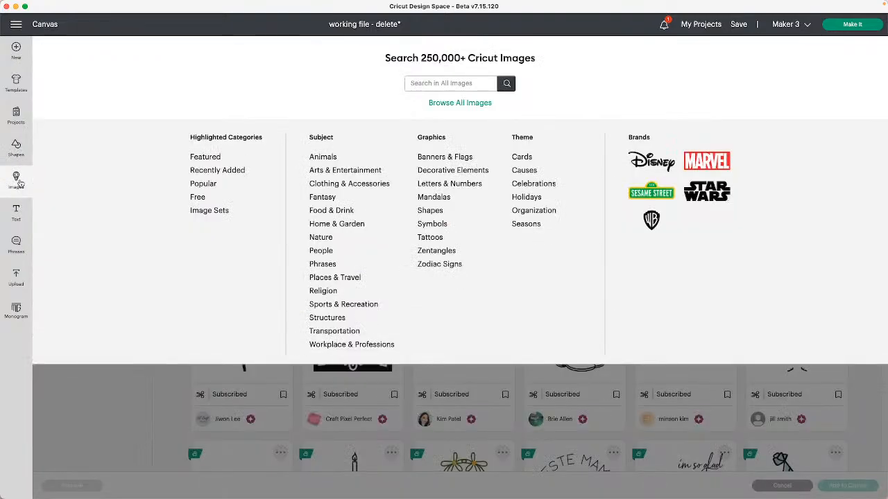
{"action": "left_click", "coordinate": [18, 151]}
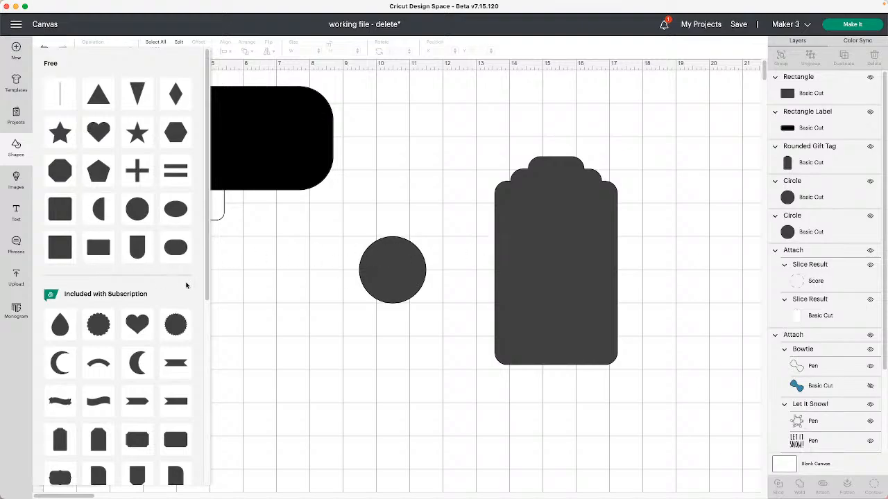
{"action": "scroll", "coordinate": [186, 285], "scroll_direction": "down", "scroll_amount": 3}
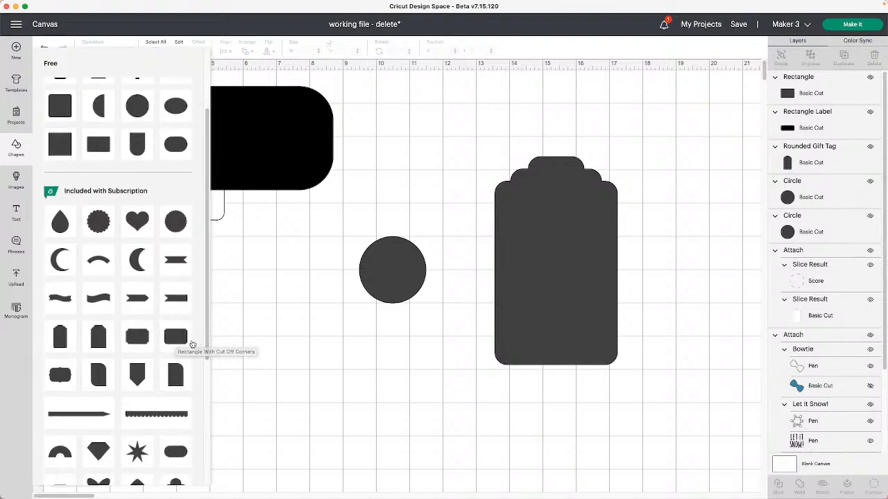
{"action": "scroll", "coordinate": [192, 345], "scroll_direction": "down", "scroll_amount": 4}
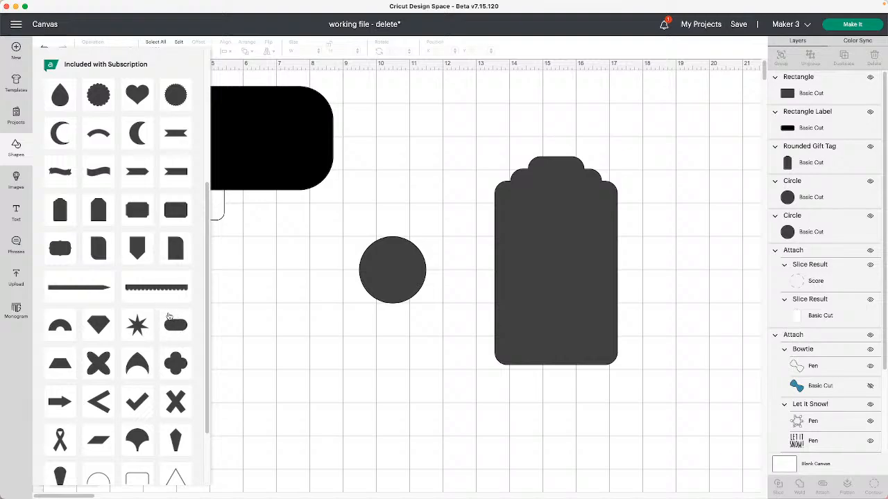
{"action": "left_click", "coordinate": [172, 325]}
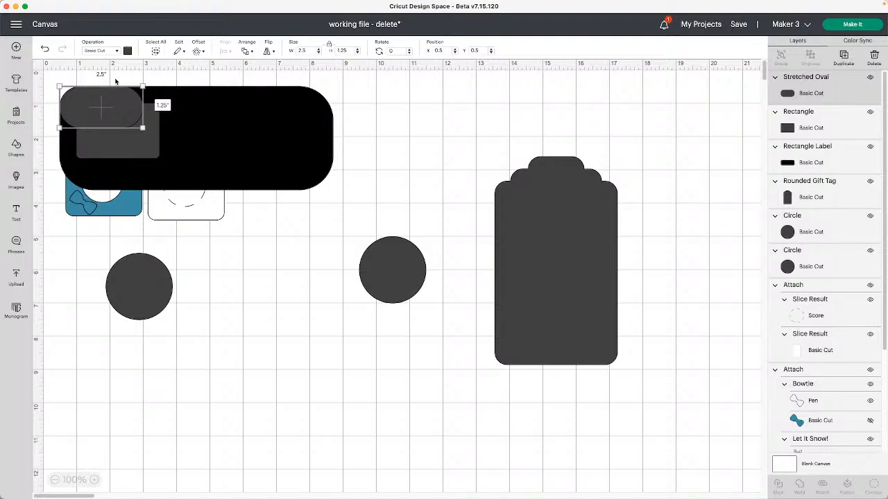
{"action": "left_click_drag", "start_coordinate": [119, 104], "coordinate": [452, 107]}
{"action": "left_click_drag", "start_coordinate": [543, 171], "coordinate": [551, 190]}
{"action": "left_click", "coordinate": [470, 121]}
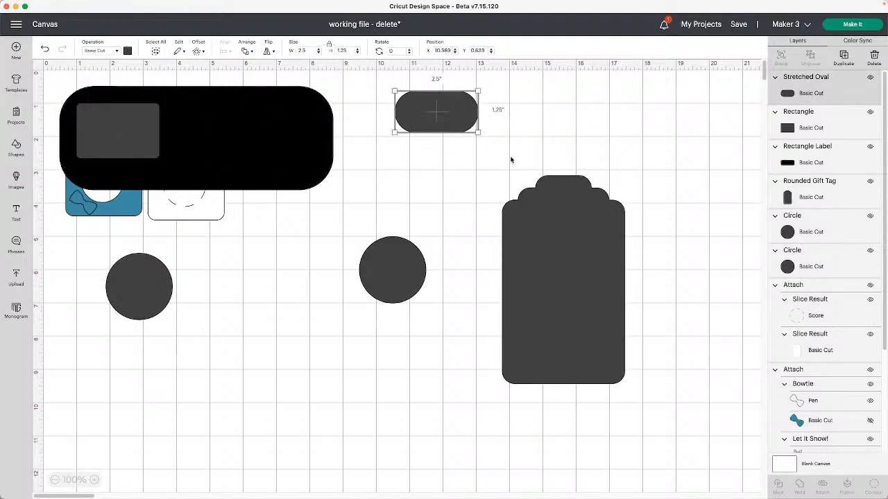
Step: Move the black Rectangle Label below the dark circles, the grey Rectangle to the far right, and the large gift tag toward the middle
{"action": "left_click_drag", "start_coordinate": [551, 250], "coordinate": [550, 260]}
{"action": "left_click_drag", "start_coordinate": [188, 139], "coordinate": [275, 378]}
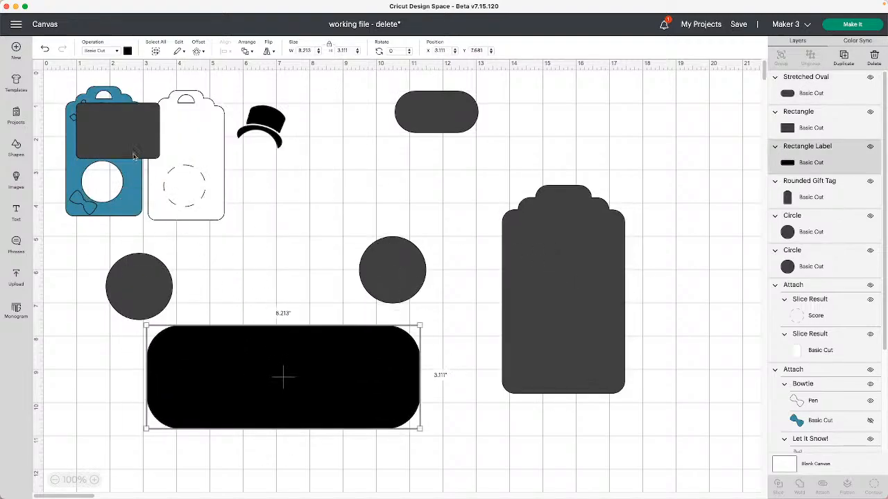
{"action": "left_click_drag", "start_coordinate": [125, 144], "coordinate": [654, 165]}
{"action": "left_click_drag", "start_coordinate": [572, 255], "coordinate": [360, 215]}
Step: Rotate the grey Rectangle by 90 degrees
{"action": "left_click", "coordinate": [680, 170]}
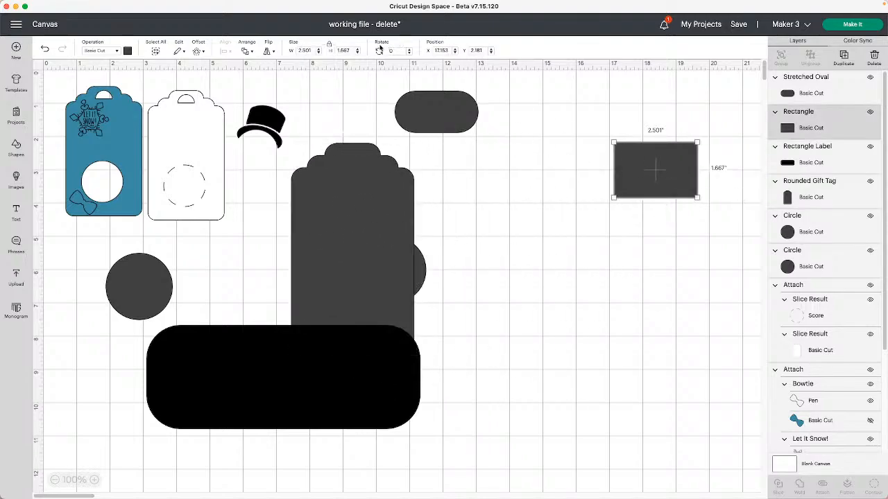
{"action": "left_click", "coordinate": [396, 50]}
{"action": "type", "text": "90"}
{"action": "key", "text": "Return"}
{"action": "left_click", "coordinate": [471, 194]}
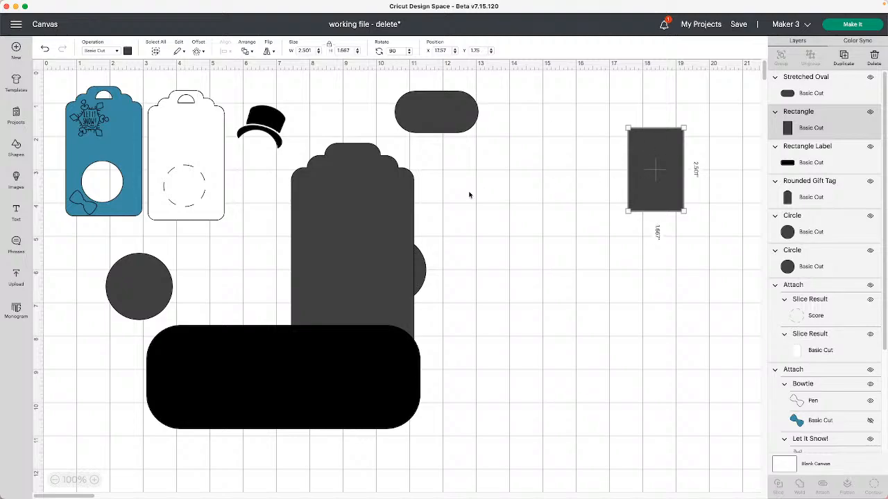
Step: Move the rotated rectangle slightly inward and set its H size to 3.5 in with proportions locked
{"action": "left_click", "coordinate": [208, 165]}
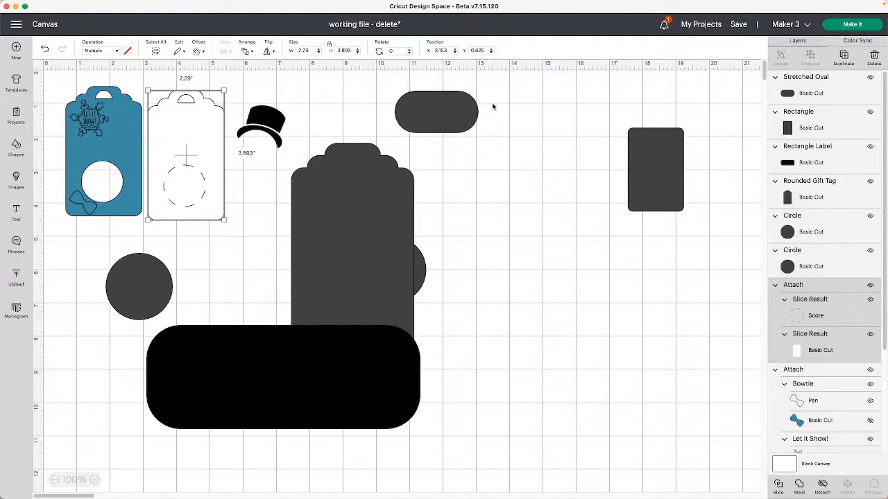
{"action": "left_click_drag", "start_coordinate": [642, 162], "coordinate": [604, 175]}
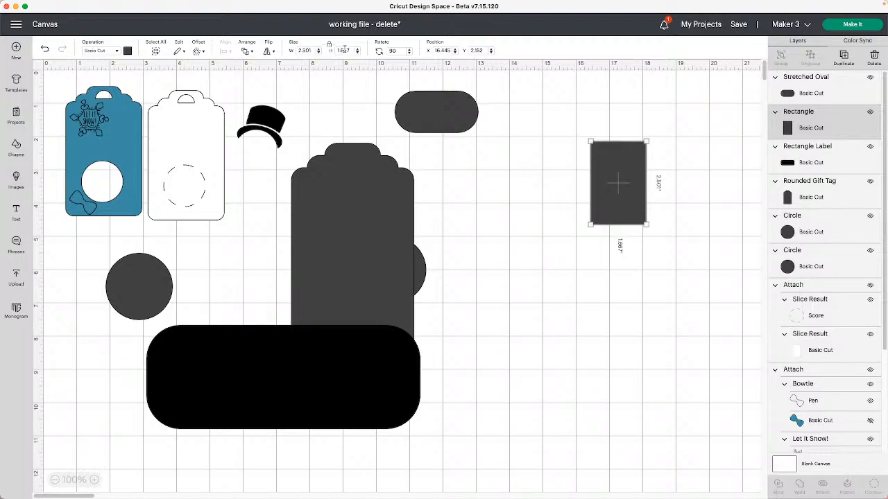
{"action": "left_click_drag", "start_coordinate": [352, 51], "coordinate": [332, 52]}
{"action": "type", "text": "3."}
{"action": "type", "text": "5"}
{"action": "key", "text": "Return"}
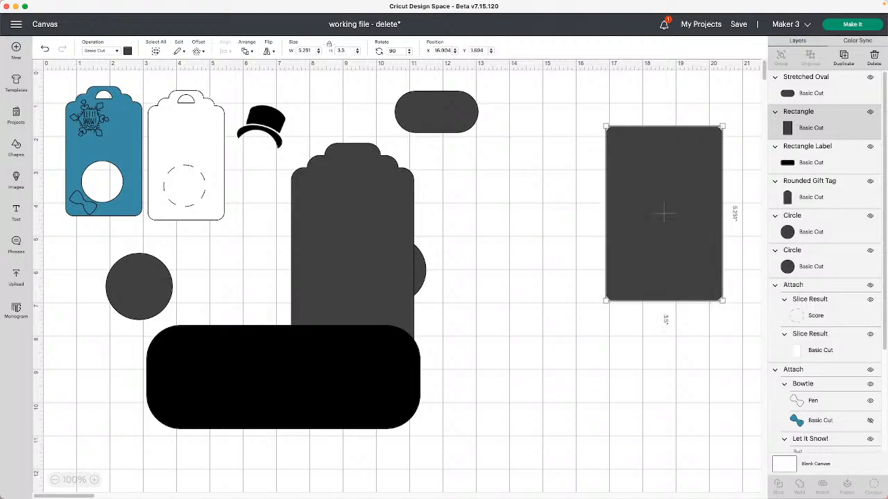
Step: Check the white tag's size for comparison and unlock the grey rectangle's proportions
{"action": "left_click", "coordinate": [373, 134]}
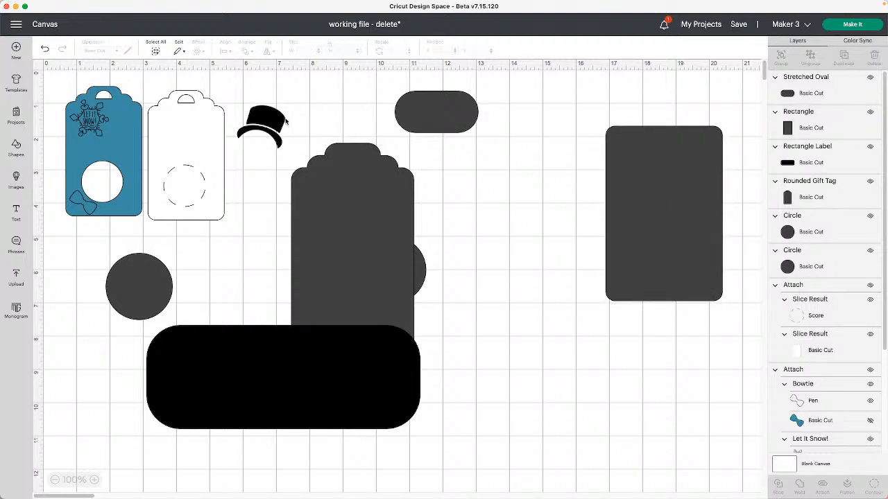
{"action": "left_click", "coordinate": [138, 135]}
{"action": "left_click", "coordinate": [195, 139]}
{"action": "left_click", "coordinate": [610, 195]}
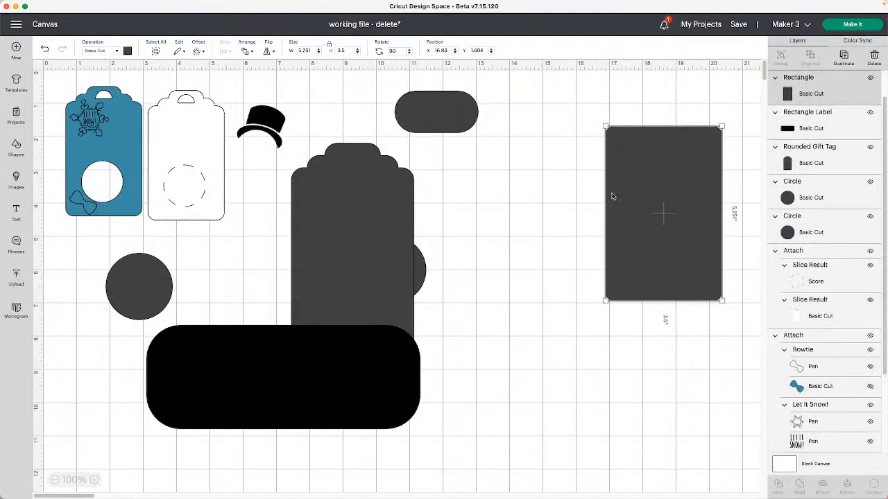
{"action": "left_click_drag", "start_coordinate": [313, 51], "coordinate": [288, 51]}
{"action": "left_click", "coordinate": [330, 46]}
{"action": "left_click", "coordinate": [164, 136]}
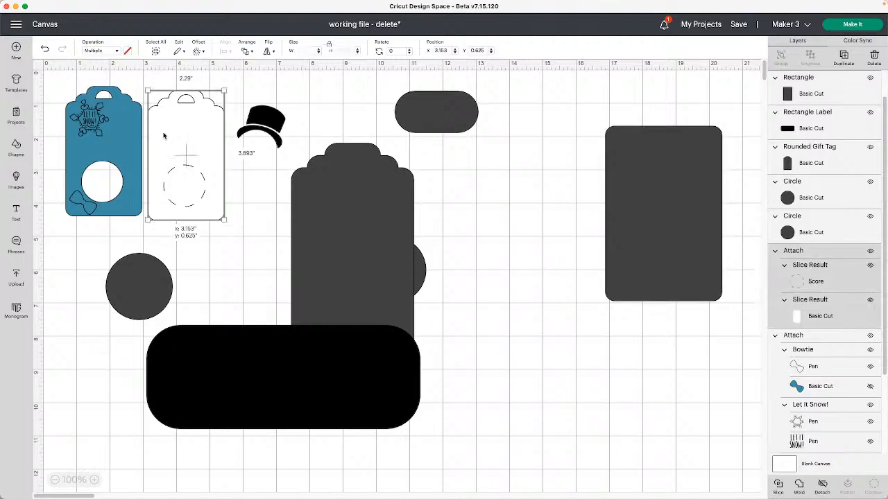
{"action": "left_click", "coordinate": [656, 184]}
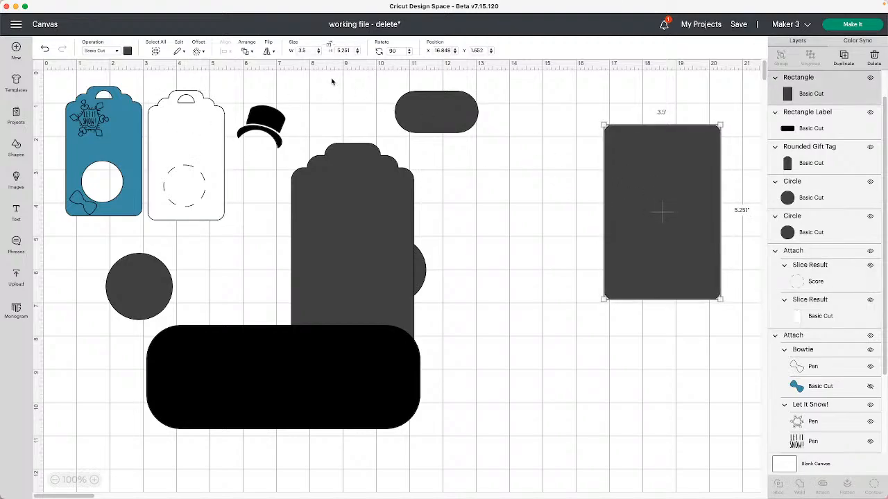
Step: Resize the grey rectangle to 2.25 in wide and 3.5 in high
{"action": "left_click", "coordinate": [309, 50]}
{"action": "left_click", "coordinate": [352, 50]}
{"action": "type", "text": "3.5"}
{"action": "left_click", "coordinate": [291, 53]}
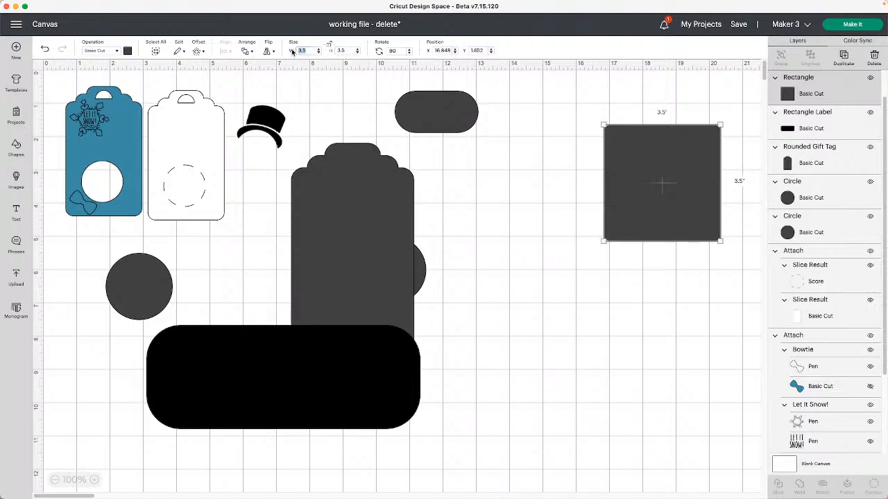
{"action": "type", "text": "2.25"}
{"action": "key", "text": "Return"}
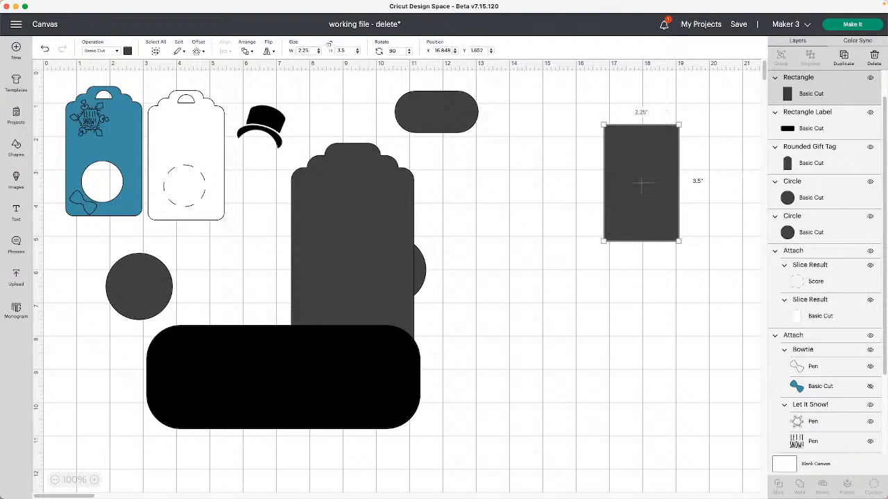
Step: Move the resized rectangle into open canvas space and place the large gift tag to its right for reference
{"action": "left_click", "coordinate": [634, 237]}
{"action": "left_click_drag", "start_coordinate": [634, 237], "coordinate": [567, 283]}
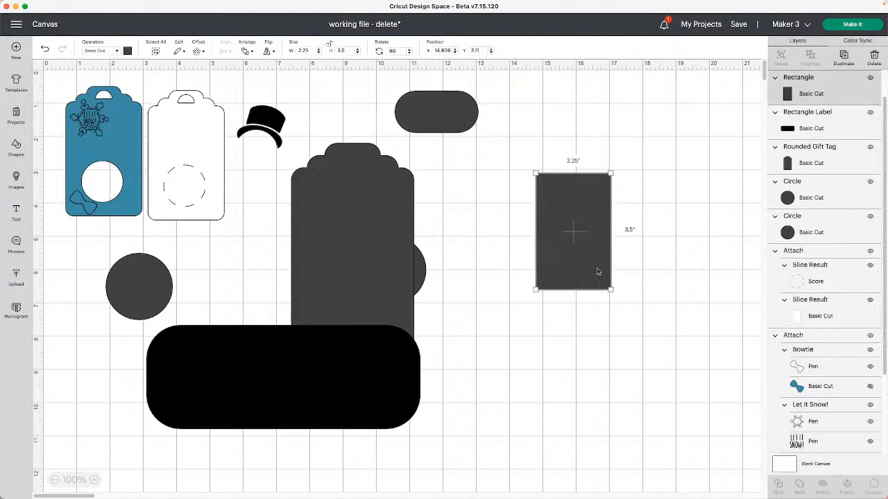
{"action": "left_click_drag", "start_coordinate": [327, 242], "coordinate": [646, 219]}
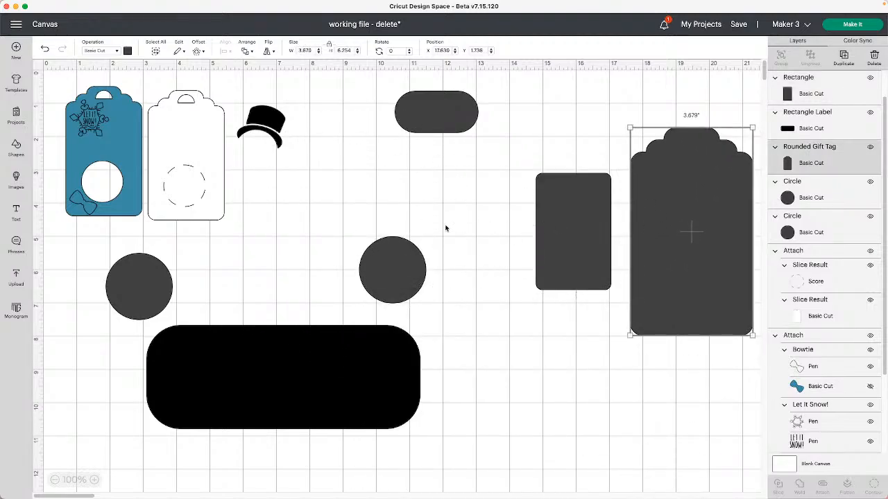
Step: Shrink the oval to about 1.72 × 0.86 in on the rectangle's top edge and stack a duplicate of about 1.26 × 0.63 in above it
{"action": "left_click", "coordinate": [474, 115]}
{"action": "left_click_drag", "start_coordinate": [474, 115], "coordinate": [585, 181]}
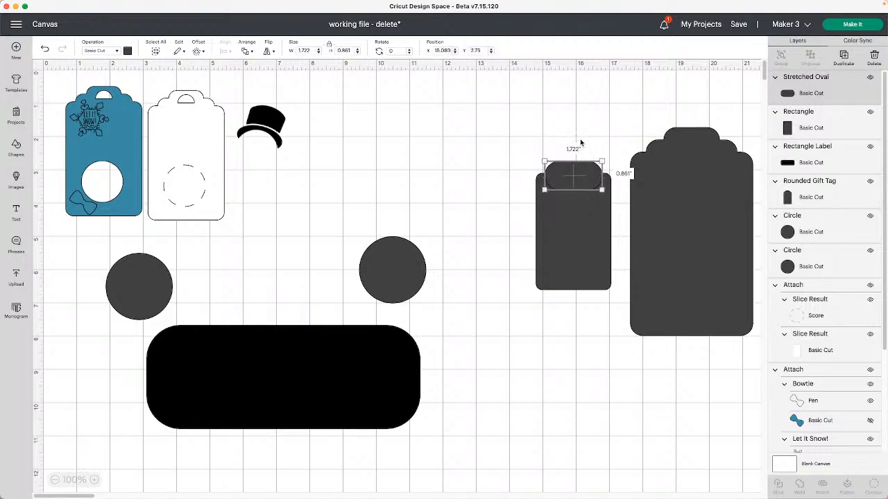
{"action": "left_click", "coordinate": [844, 59]}
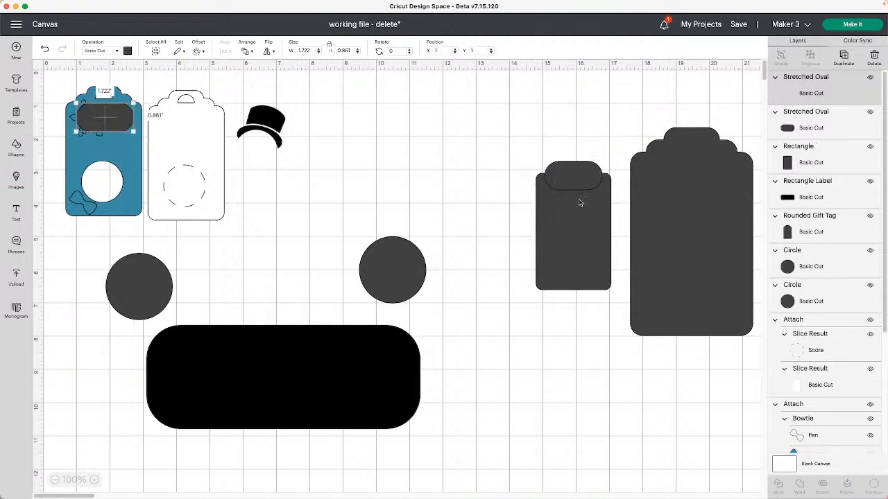
{"action": "left_click_drag", "start_coordinate": [140, 123], "coordinate": [586, 167]}
{"action": "left_click", "coordinate": [599, 140]}
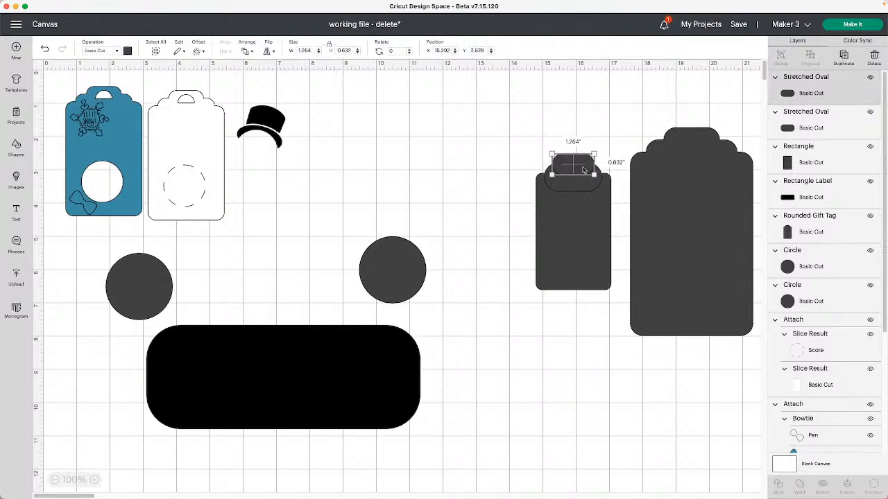
{"action": "left_click", "coordinate": [582, 187]}
{"action": "left_click", "coordinate": [602, 133]}
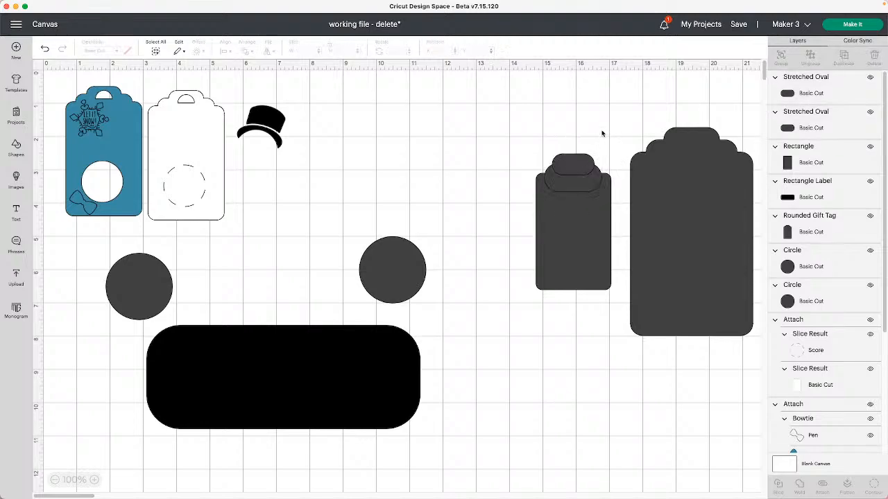
Step: Center the two ovals and the rectangle horizontally, and weld them into a single tag shape
{"action": "left_click", "coordinate": [573, 161]}
{"action": "left_click_drag", "start_coordinate": [571, 129], "coordinate": [587, 292]}
{"action": "left_click", "coordinate": [229, 52]}
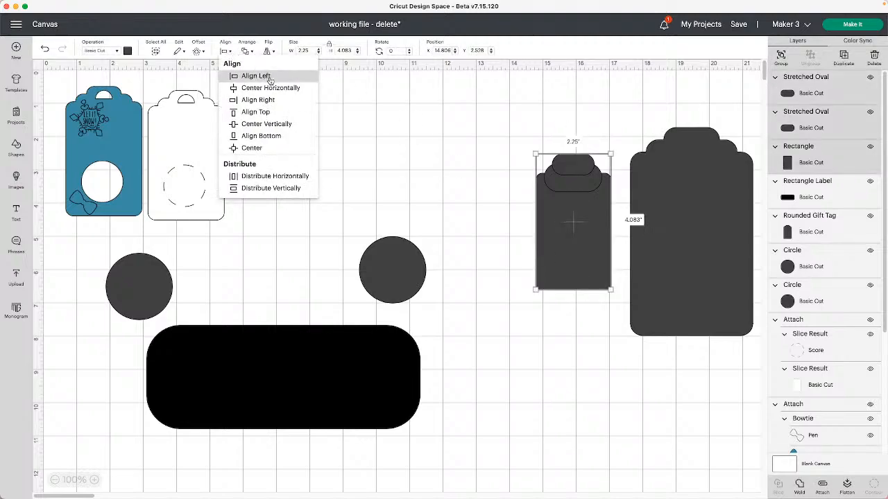
{"action": "left_click", "coordinate": [272, 88]}
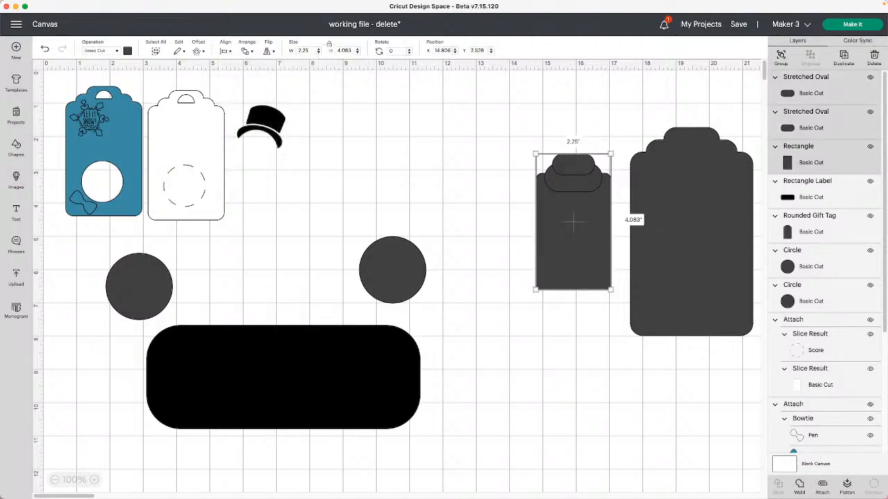
{"action": "left_click", "coordinate": [800, 486]}
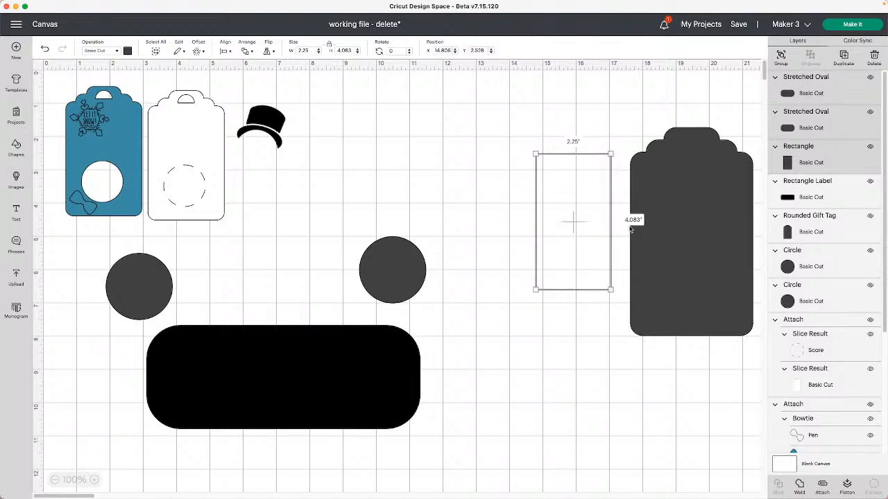
{"action": "left_click_drag", "start_coordinate": [575, 215], "coordinate": [571, 210]}
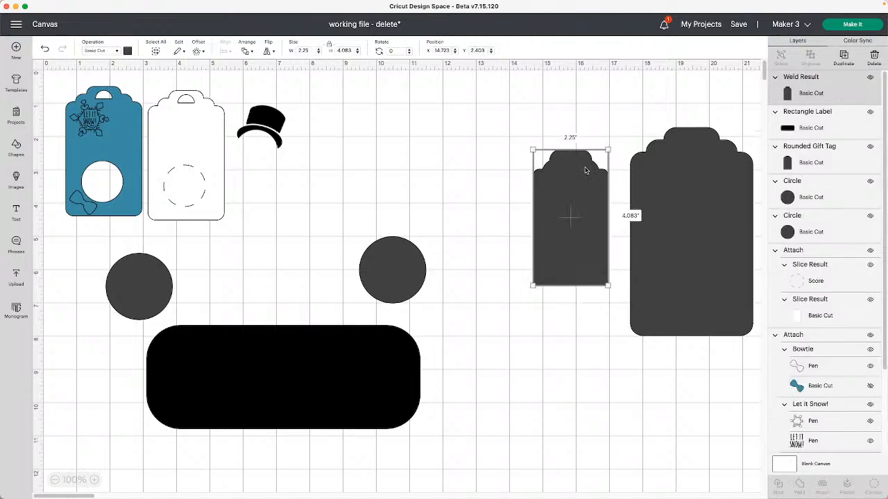
{"action": "left_click", "coordinate": [566, 133]}
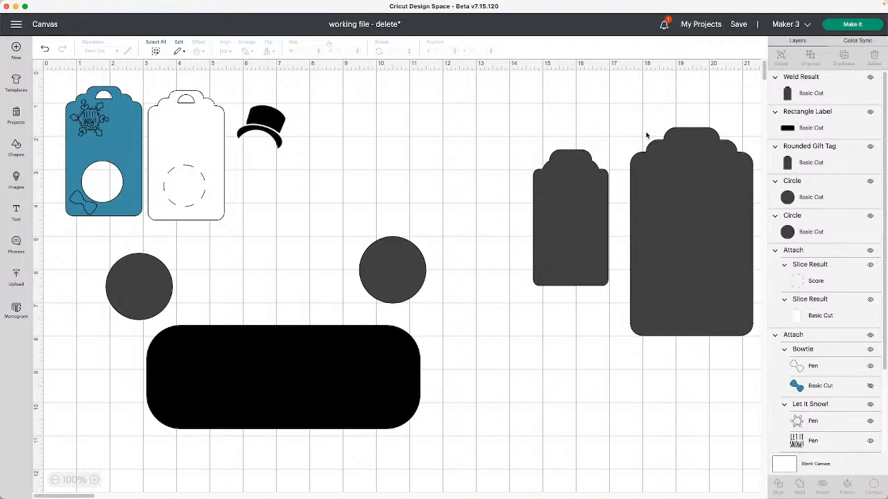
Step: Delete the welded tag and the black Rectangle Label, and reposition the large gift tag at about X 16.4, Y 1.3 in
{"action": "left_click", "coordinate": [409, 376]}
{"action": "left_click", "coordinate": [586, 199]}
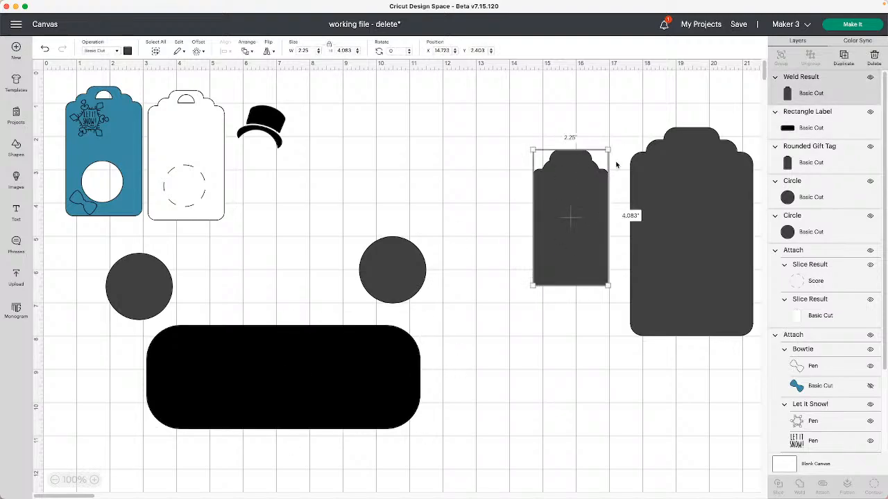
{"action": "key", "text": "BackSpace"}
{"action": "left_click_drag", "start_coordinate": [694, 197], "coordinate": [603, 145]}
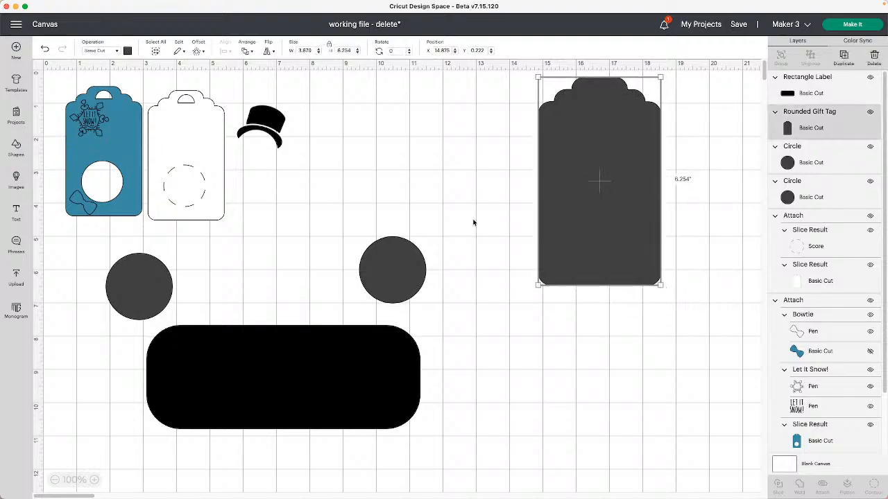
{"action": "left_click_drag", "start_coordinate": [589, 251], "coordinate": [712, 282]}
{"action": "left_click", "coordinate": [343, 388]}
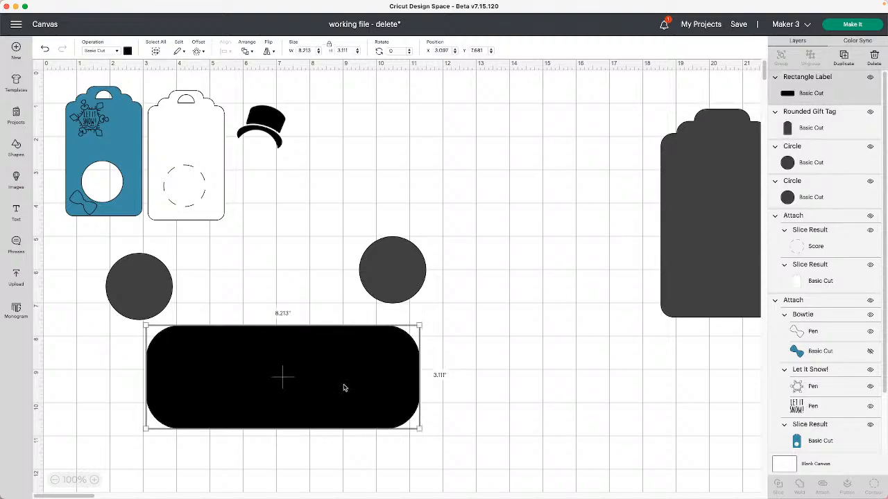
{"action": "key", "text": "Delete"}
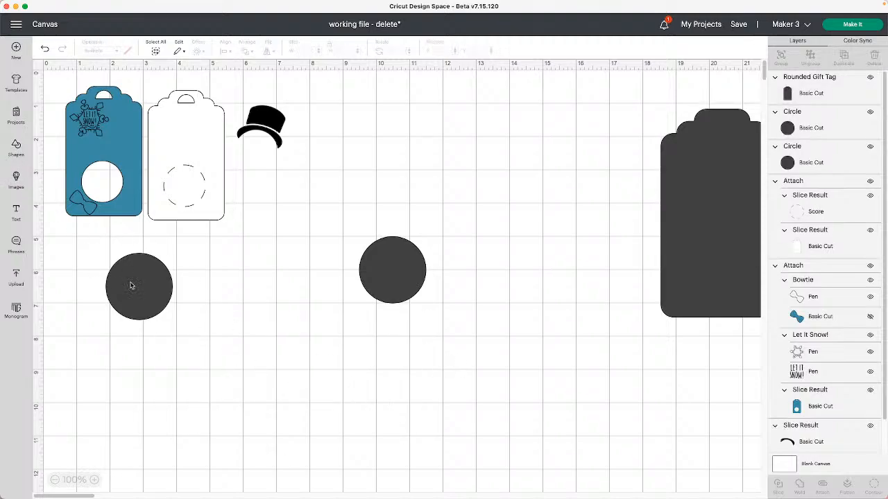
{"action": "left_click_drag", "start_coordinate": [738, 214], "coordinate": [667, 218]}
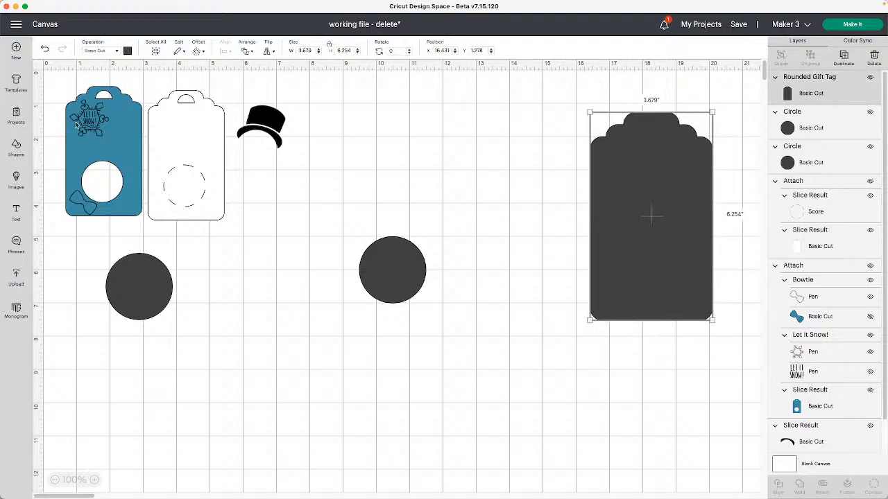
Step: Add a square above the canvas's middle circle and reshape it, with proportions unlocked, into a rectangle of about 2.22 × 1.25 in
{"action": "left_click", "coordinate": [16, 145]}
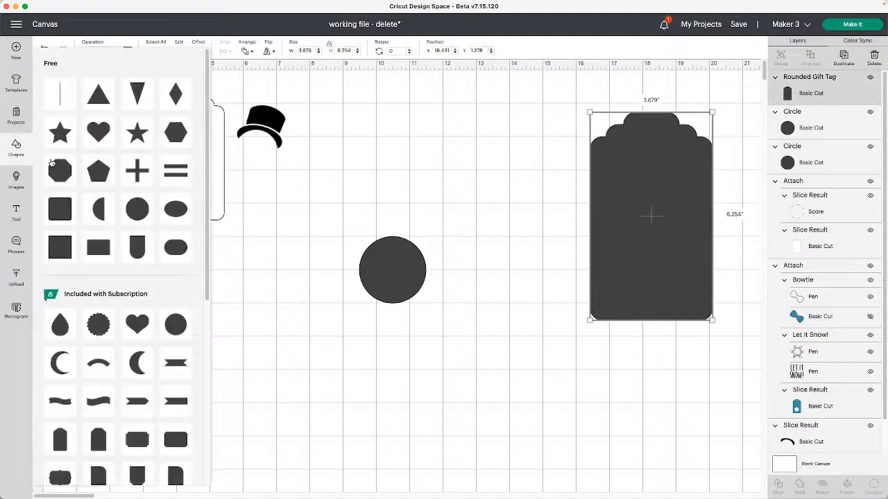
{"action": "left_click", "coordinate": [67, 247]}
{"action": "left_click_drag", "start_coordinate": [129, 156], "coordinate": [412, 193]}
{"action": "left_click", "coordinate": [392, 270]}
{"action": "left_click", "coordinate": [438, 192]}
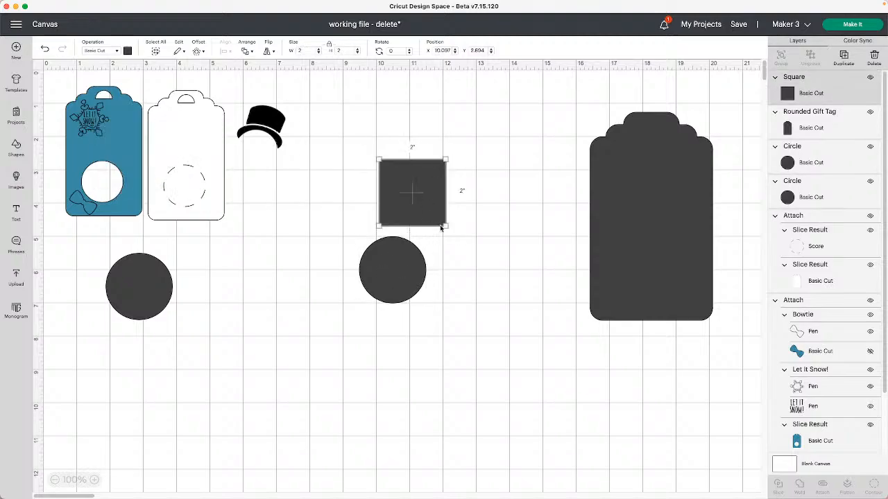
{"action": "left_click", "coordinate": [329, 46]}
{"action": "left_click_drag", "start_coordinate": [445, 225], "coordinate": [454, 201]}
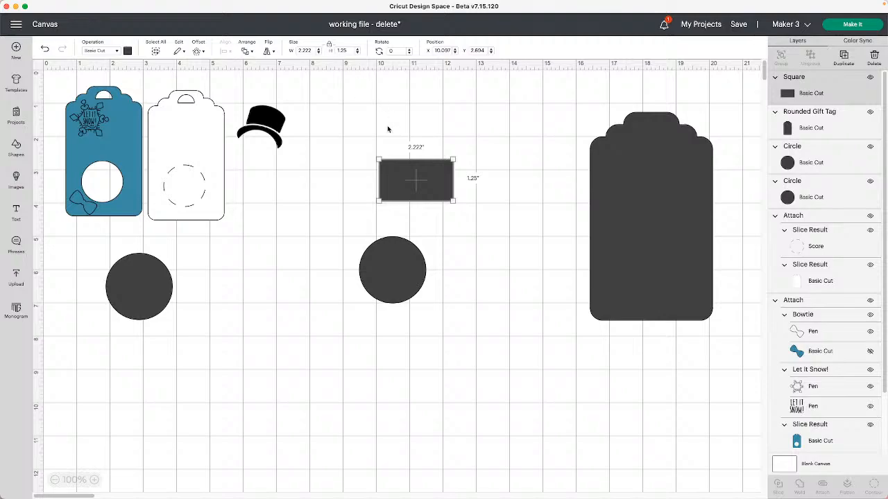
Step: Move the middle circle into open space between the rectangle and the large tag, and resize it to 1.25 in
{"action": "left_click_drag", "start_coordinate": [389, 252], "coordinate": [555, 150]}
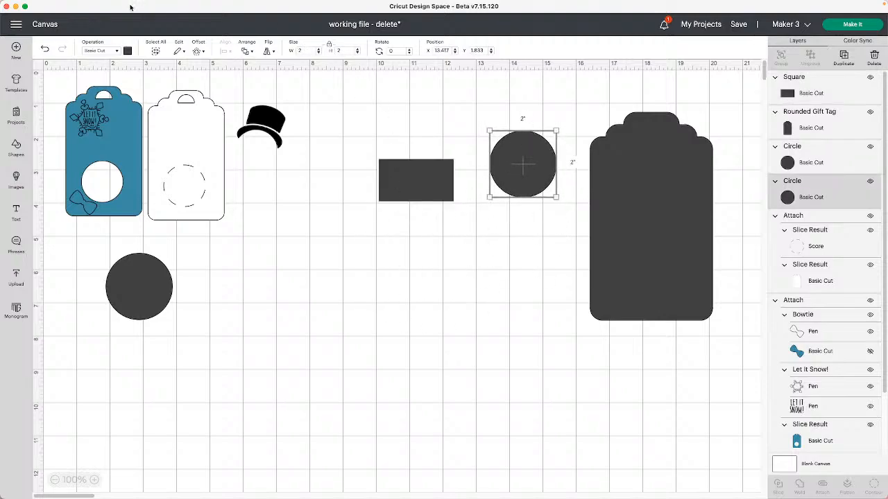
{"action": "left_click", "coordinate": [345, 53]}
{"action": "type", "text": "1.25"}
{"action": "key", "text": "Return"}
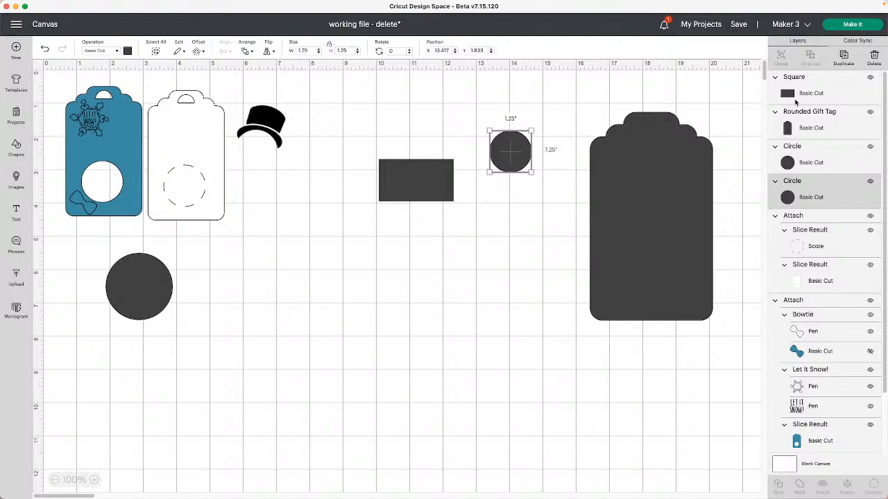
Step: Duplicate the 1.25 in circle and place one circle over each short end of the rectangle
{"action": "left_click", "coordinate": [843, 58]}
{"action": "left_click_drag", "start_coordinate": [139, 161], "coordinate": [390, 183]}
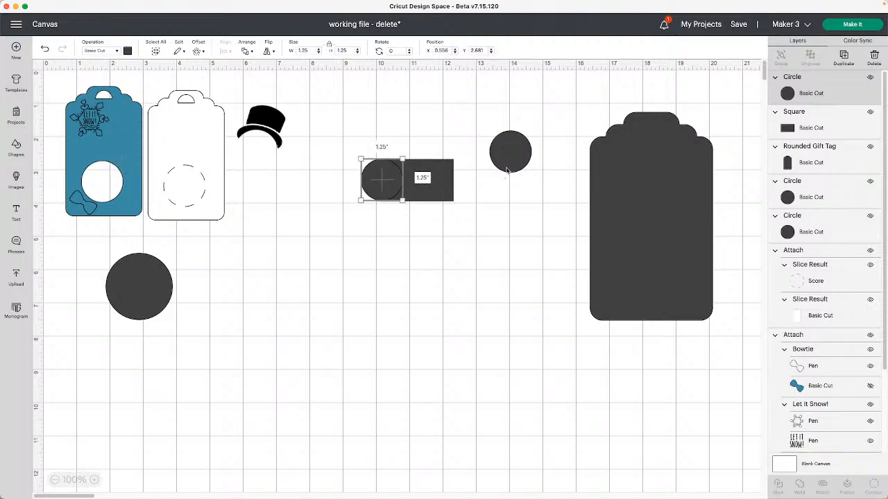
{"action": "left_click_drag", "start_coordinate": [521, 158], "coordinate": [460, 187]}
{"action": "left_click", "coordinate": [500, 192]}
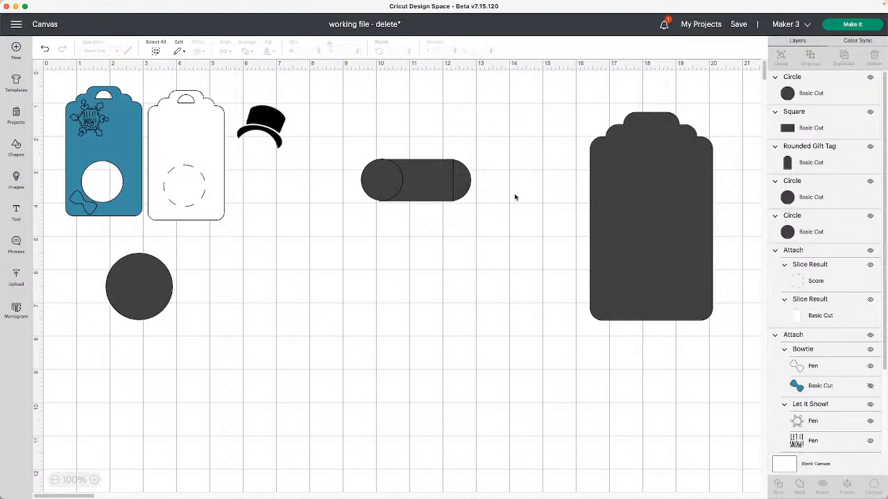
Step: Nudge the circle on the rectangle's right end outward to about X 11.65 in
{"action": "left_click_drag", "start_coordinate": [516, 196], "coordinate": [331, 173]}
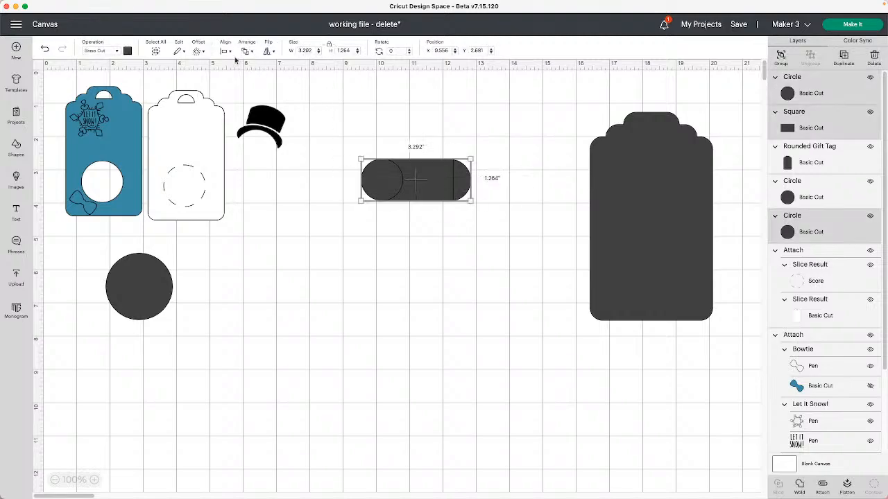
{"action": "left_click", "coordinate": [531, 193]}
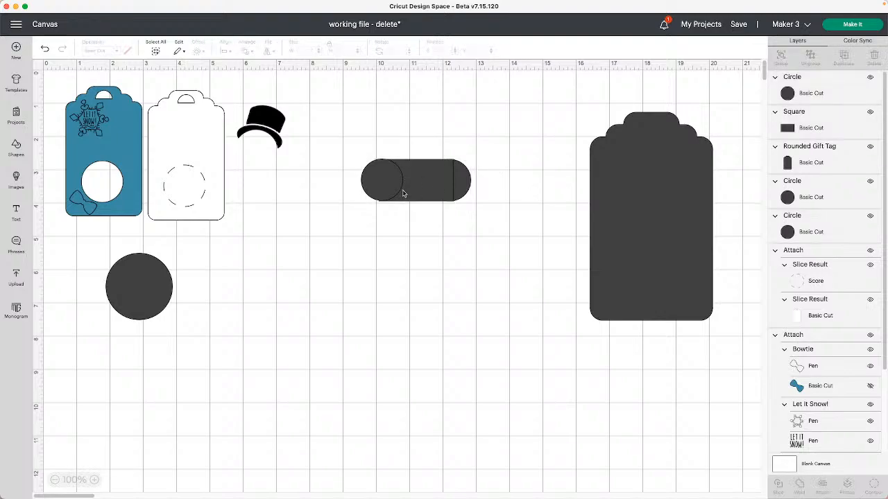
{"action": "left_click", "coordinate": [392, 190]}
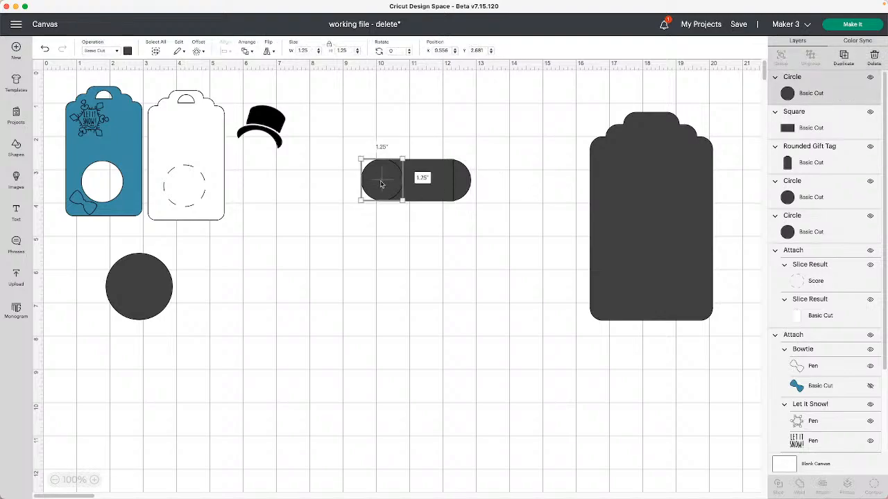
{"action": "left_click", "coordinate": [456, 176]}
{"action": "key", "text": "Right"}
{"action": "key", "text": "Right"}
{"action": "key", "text": "Right"}
{"action": "key", "text": "Right"}
{"action": "key", "text": "Right"}
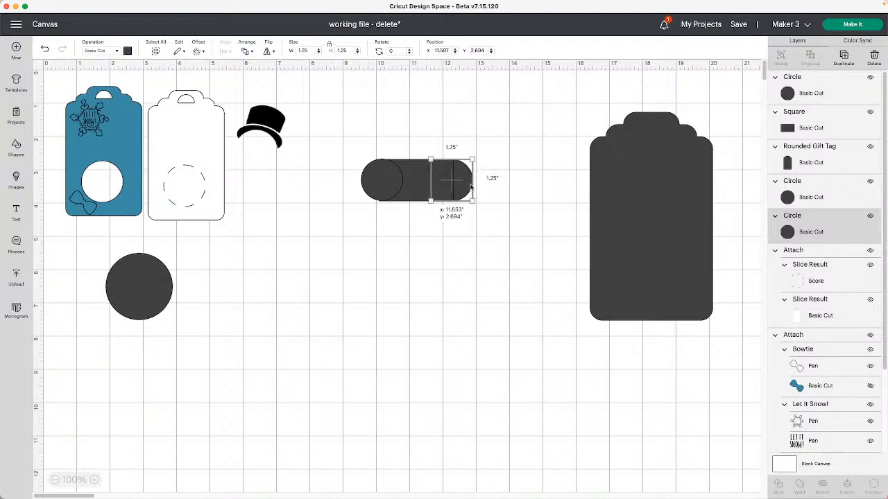
{"action": "left_click", "coordinate": [529, 199]}
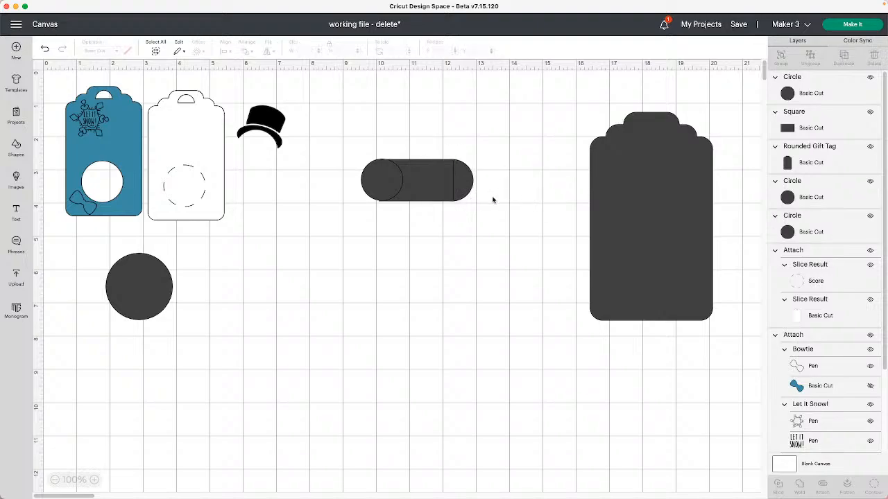
Step: Center the rectangle and both circles vertically, and weld them into one pill shape
{"action": "left_click_drag", "start_coordinate": [493, 200], "coordinate": [346, 157]}
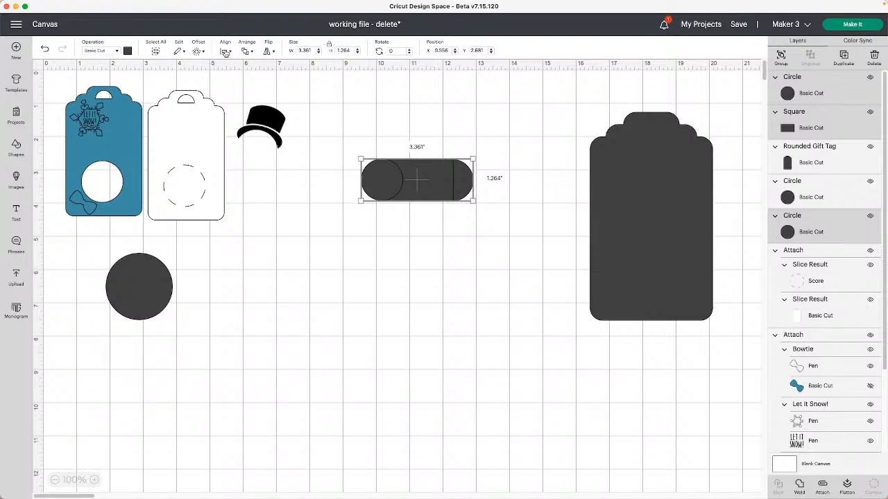
{"action": "left_click", "coordinate": [224, 51]}
{"action": "left_click", "coordinate": [260, 180]}
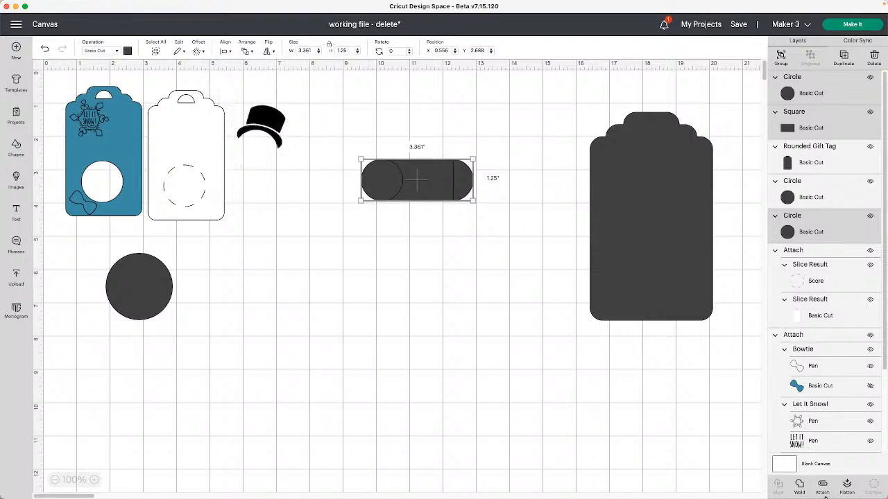
{"action": "left_click", "coordinate": [799, 488]}
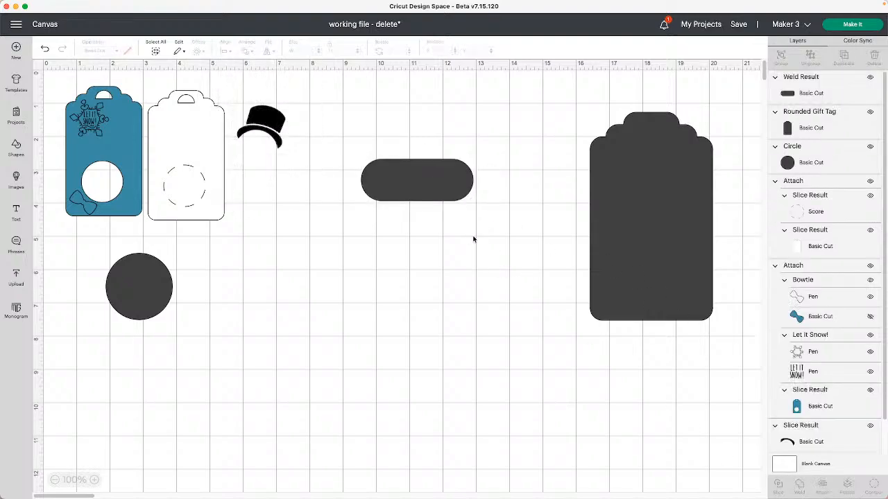
Step: Shrink the pill shape to about 0.9 × 0.33 in, color it light green, and place it on the large tag's top scallop
{"action": "left_click", "coordinate": [433, 188]}
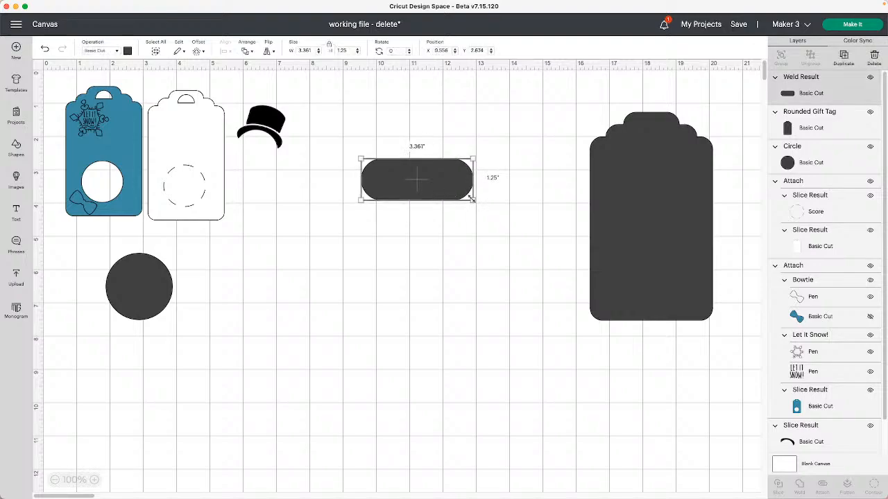
{"action": "left_click_drag", "start_coordinate": [471, 199], "coordinate": [448, 115]}
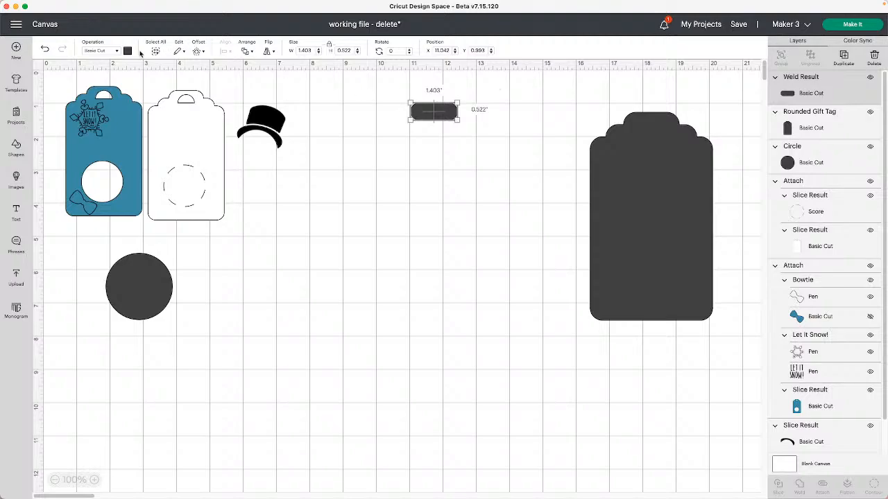
{"action": "left_click", "coordinate": [127, 51]}
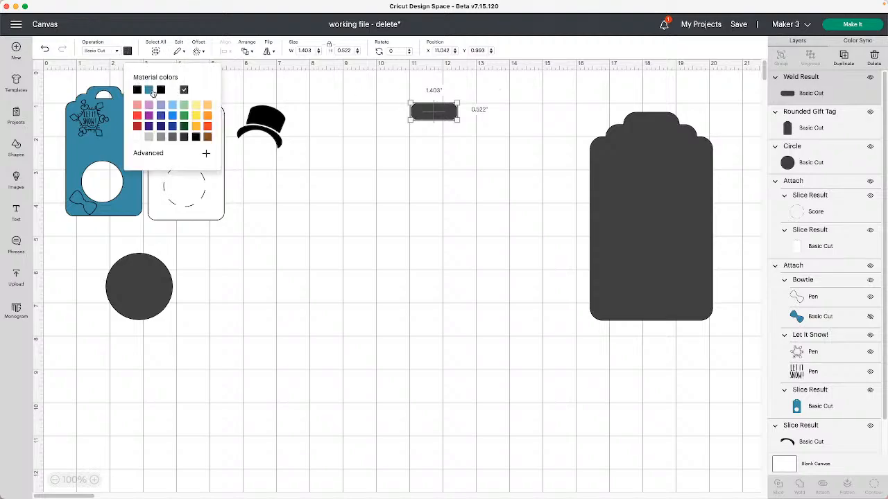
{"action": "left_click", "coordinate": [186, 110]}
{"action": "left_click_drag", "start_coordinate": [434, 111], "coordinate": [651, 124]}
{"action": "left_click", "coordinate": [598, 100]}
{"action": "left_click", "coordinate": [575, 104]}
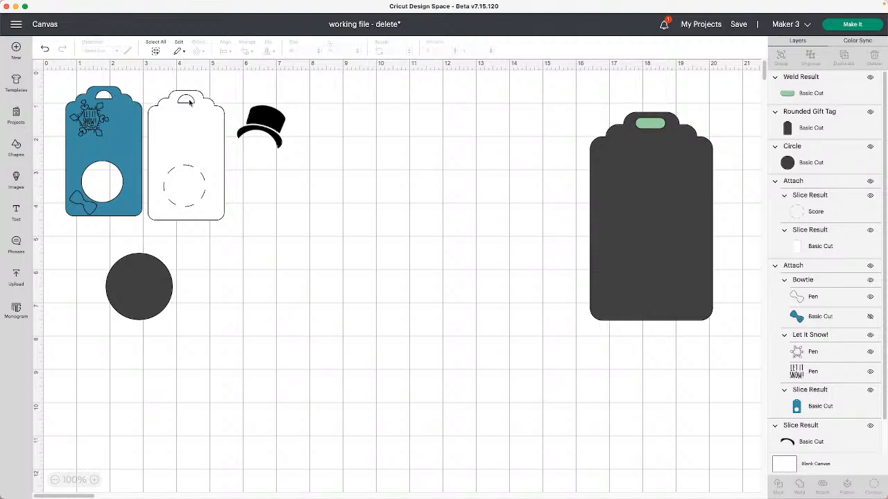
Step: Center the green pill horizontally on the large tag and slice it out of the tag
{"action": "left_click_drag", "start_coordinate": [575, 104], "coordinate": [704, 136]}
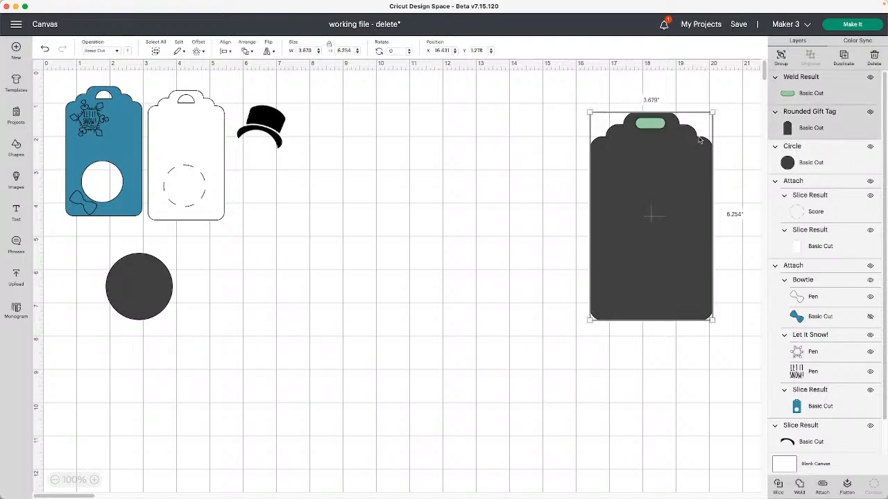
{"action": "left_click", "coordinate": [226, 52]}
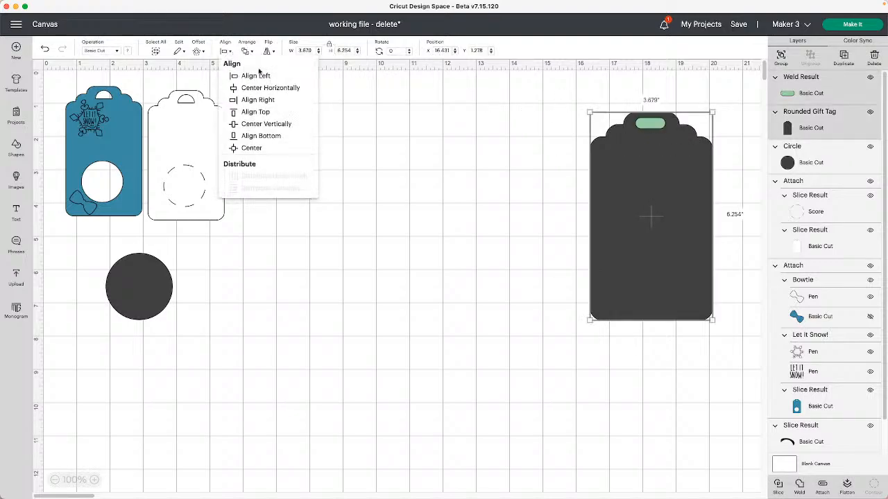
{"action": "left_click", "coordinate": [288, 89]}
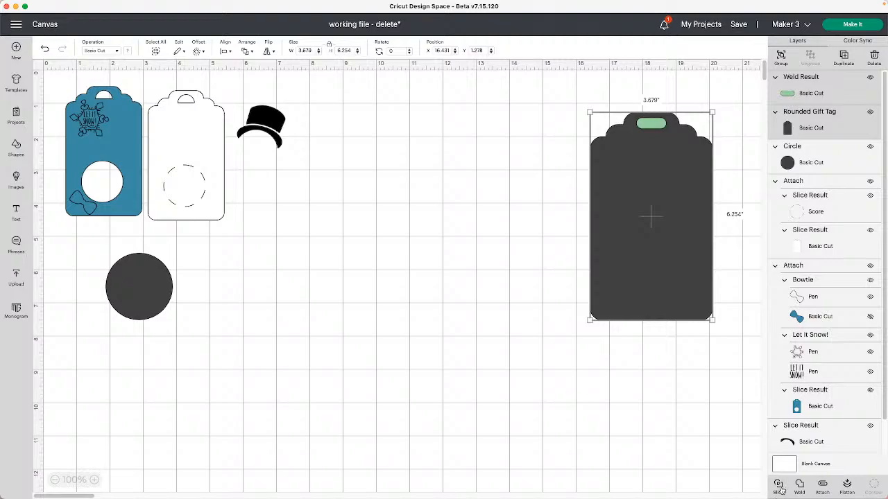
{"action": "left_click", "coordinate": [778, 485]}
Step: Move the sliced tag off the cutouts and delete the two leftover pill pieces
{"action": "left_click_drag", "start_coordinate": [649, 242], "coordinate": [522, 225]}
{"action": "left_click", "coordinate": [656, 125]}
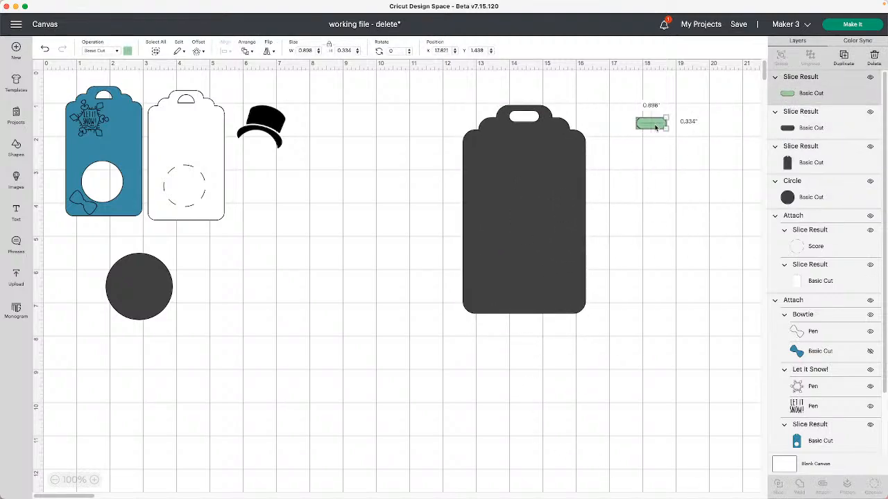
{"action": "key", "text": "Delete"}
{"action": "left_click", "coordinate": [652, 126]}
{"action": "key", "text": "Delete"}
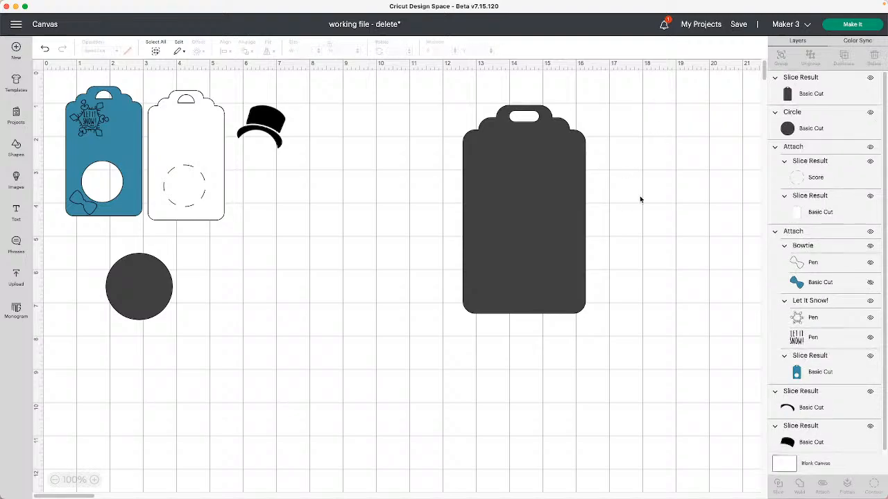
Step: Shrink the large tag to about 2.78 × 4.73 in and position it at about X 11.1, Y 1.4 in
{"action": "left_click_drag", "start_coordinate": [548, 184], "coordinate": [526, 208]}
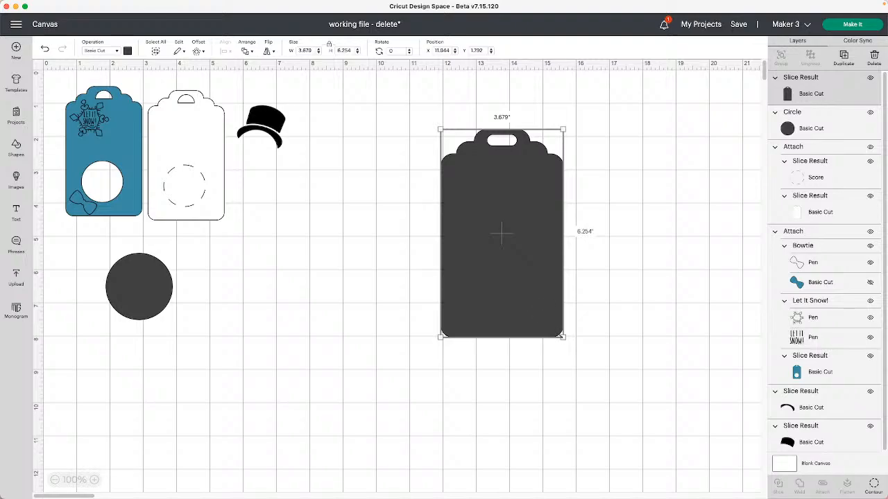
{"action": "left_click_drag", "start_coordinate": [563, 337], "coordinate": [533, 286]}
{"action": "left_click_drag", "start_coordinate": [491, 254], "coordinate": [462, 238]}
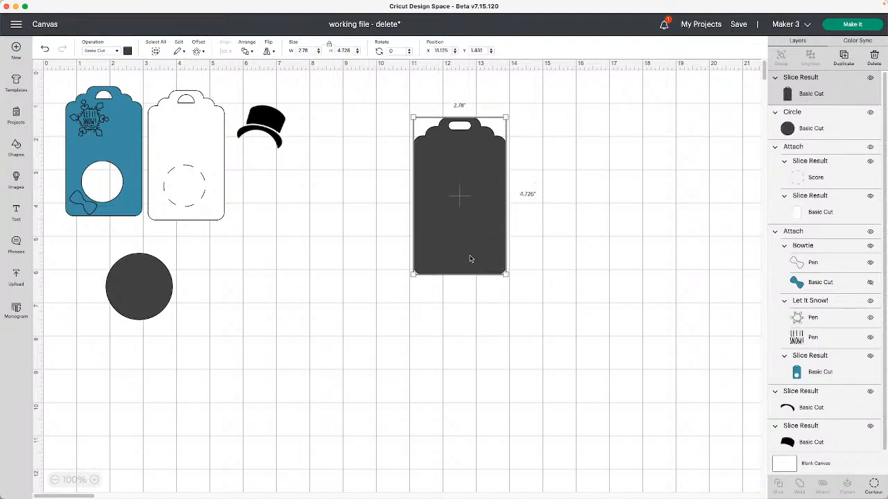
Step: Center the circle on the 2 in square and slice the circle out of the square
{"action": "left_click_drag", "start_coordinate": [130, 293], "coordinate": [195, 310]}
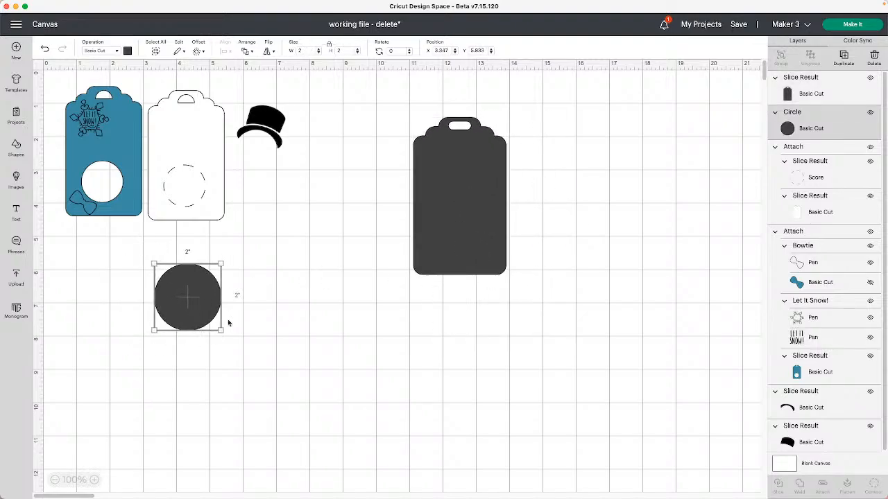
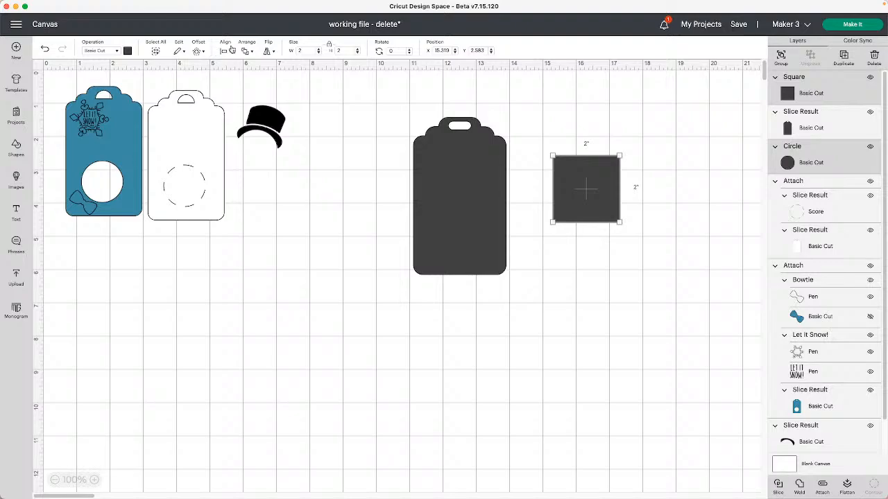
{"action": "left_click", "coordinate": [231, 51]}
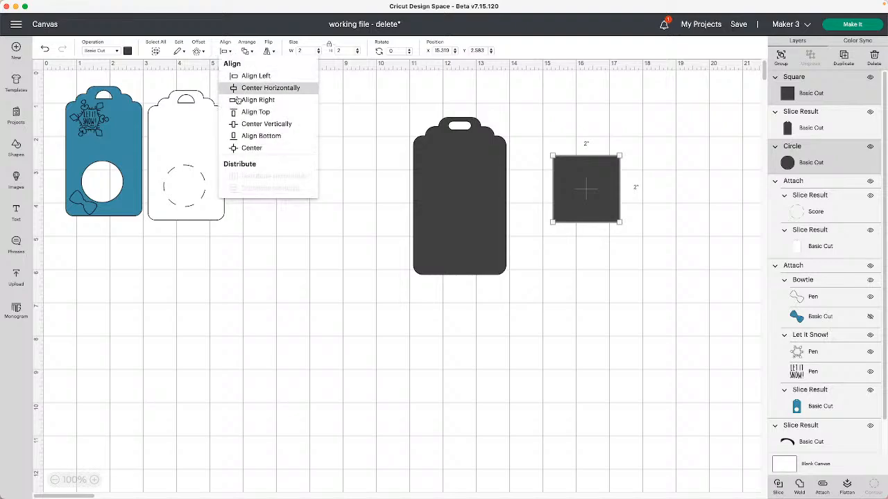
{"action": "left_click", "coordinate": [782, 492]}
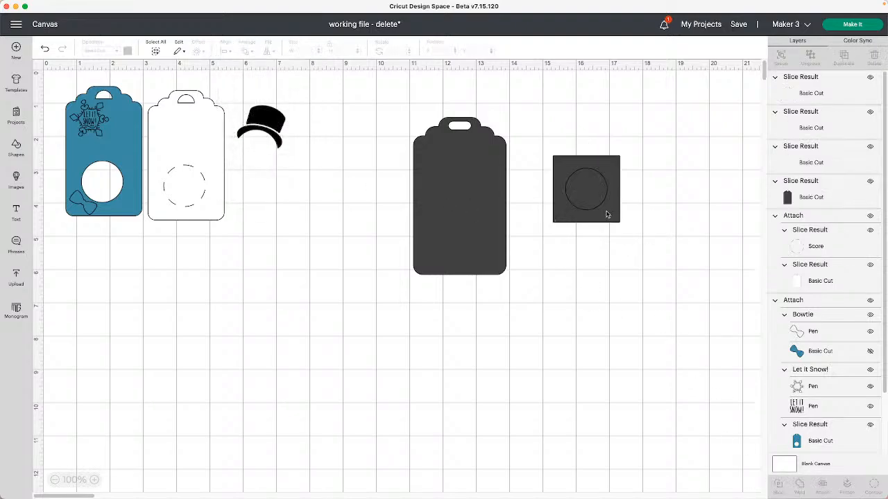
Step: Move the sliced square beyond the dark tag's upper right and place the two cut circles on either side of the tag
{"action": "left_click_drag", "start_coordinate": [606, 215], "coordinate": [694, 152]}
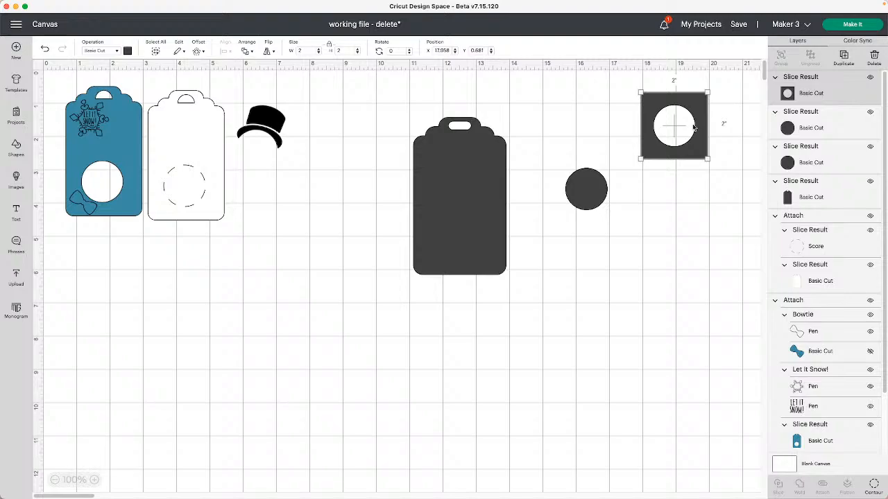
{"action": "left_click_drag", "start_coordinate": [426, 205], "coordinate": [353, 207]}
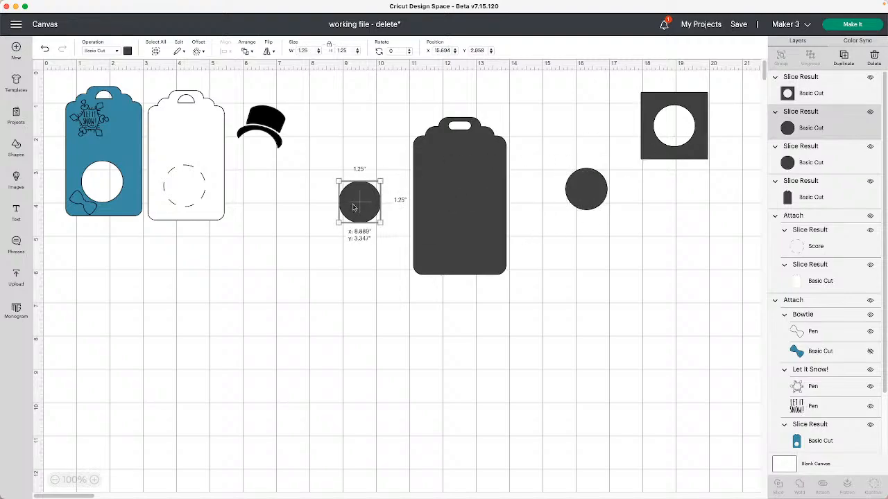
{"action": "left_click_drag", "start_coordinate": [587, 197], "coordinate": [548, 208]}
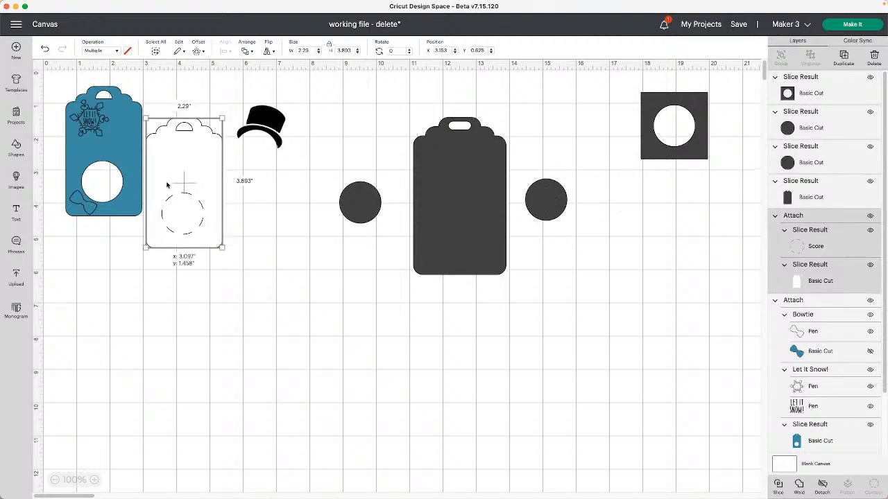
Step: Reposition the white tag at about X 3.13, Y 0.81 in, and select the blue tag
{"action": "left_click_drag", "start_coordinate": [171, 160], "coordinate": [168, 163]}
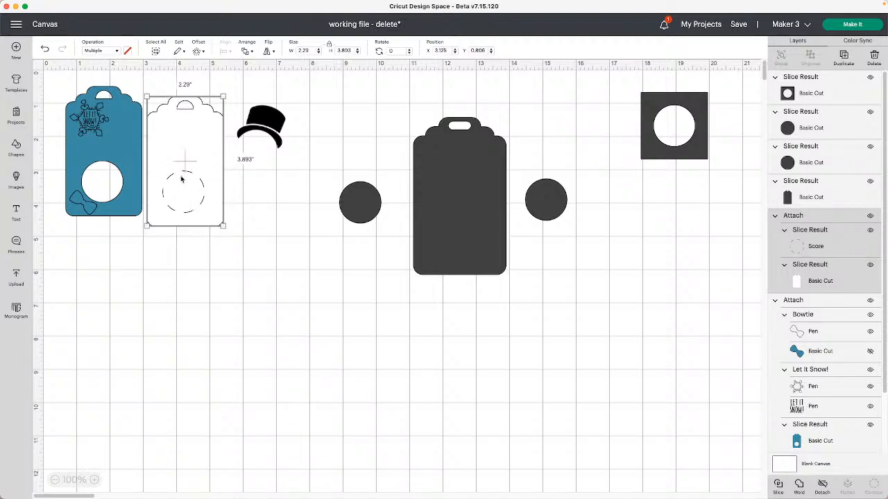
{"action": "left_click", "coordinate": [129, 201]}
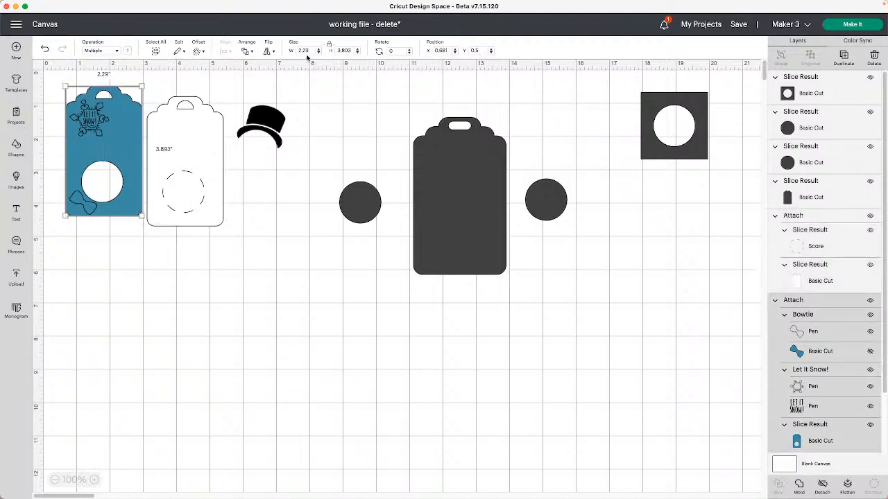
Step: Try scaling the blue tag proportionally to about 2.31 × 3.92 in, and stretch it to about 2.54 × 3.87 in with proportions unlocked
{"action": "mouse_move", "coordinate": [140, 215]}
{"action": "left_mouse_down"}
{"action": "mouse_move", "coordinate": [132, 204]}
{"action": "mouse_move", "coordinate": [143, 216]}
{"action": "left_mouse_up"}
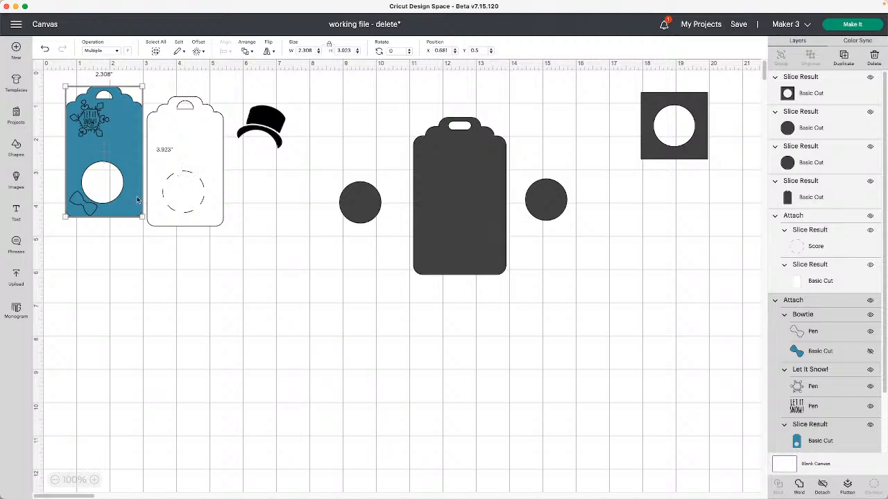
{"action": "left_click", "coordinate": [331, 46]}
{"action": "left_click_drag", "start_coordinate": [142, 216], "coordinate": [150, 214]}
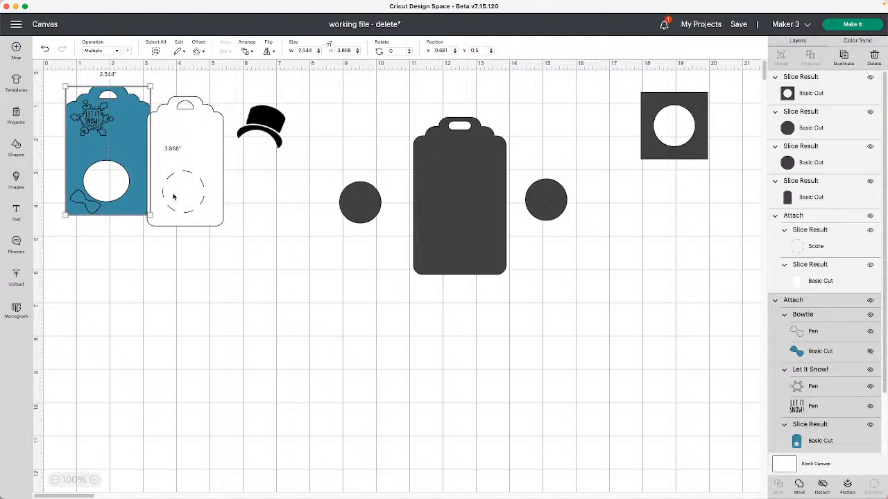
Step: Undo the blue tag's resizes and the white tag's last move
{"action": "left_click", "coordinate": [46, 50]}
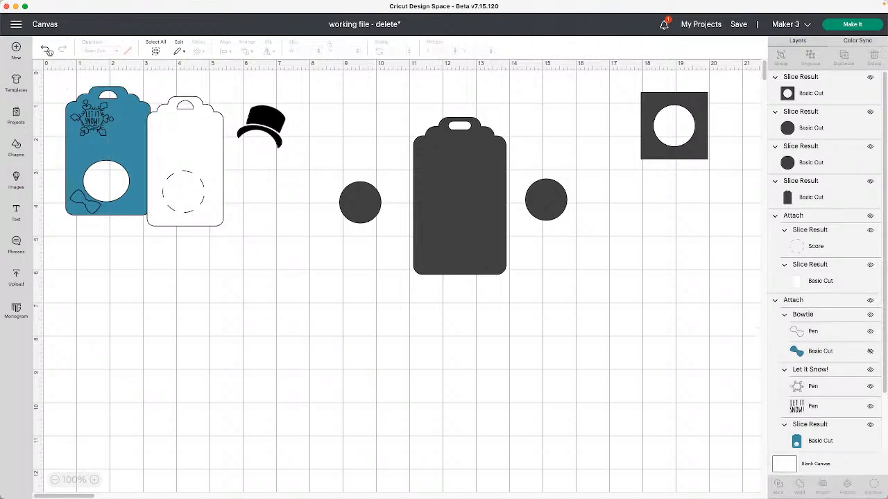
{"action": "left_click", "coordinate": [47, 51]}
{"action": "left_click", "coordinate": [47, 50]}
{"action": "left_click", "coordinate": [47, 50]}
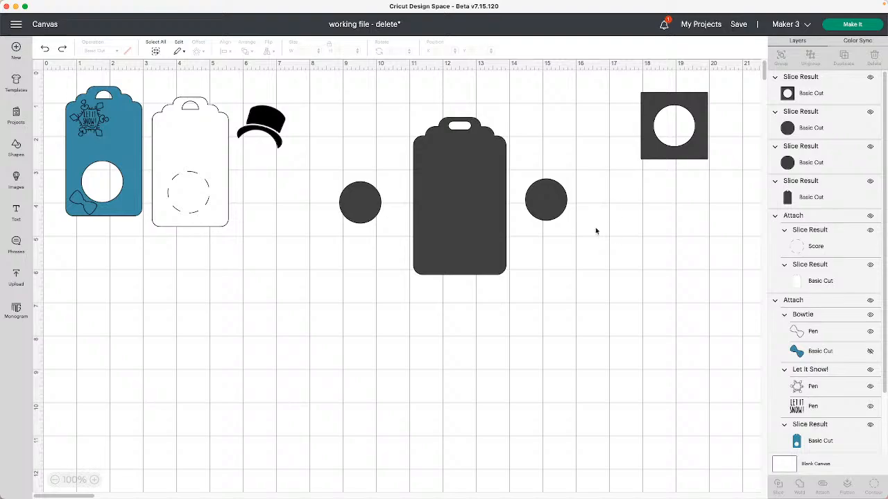
Step: Delete the dark square with the circular hole
{"action": "left_click", "coordinate": [107, 158]}
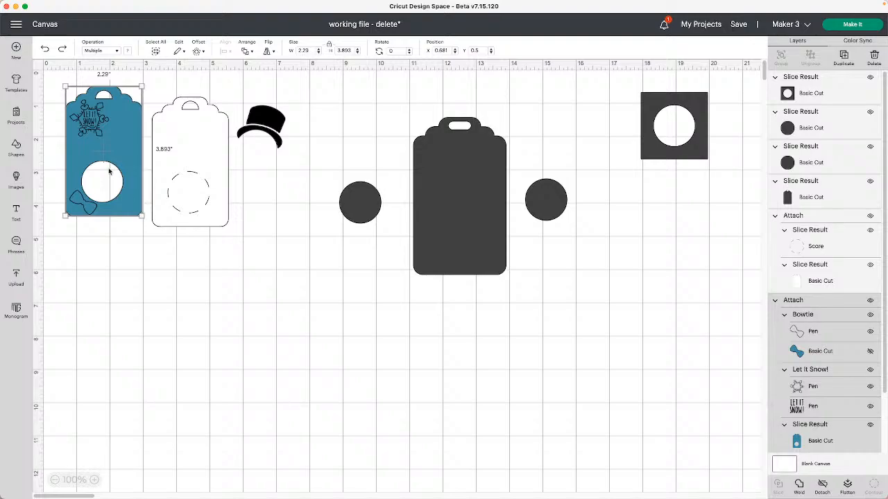
{"action": "left_click_drag", "start_coordinate": [652, 112], "coordinate": [660, 133]}
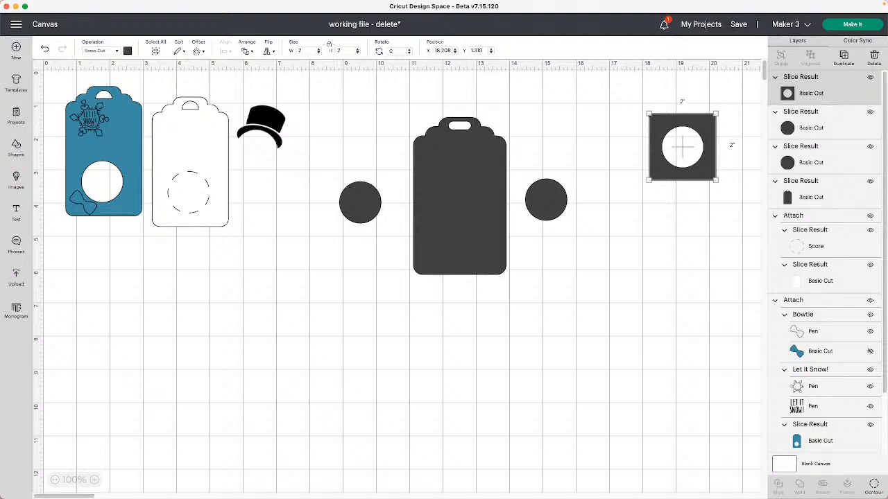
{"action": "key", "text": "Delete"}
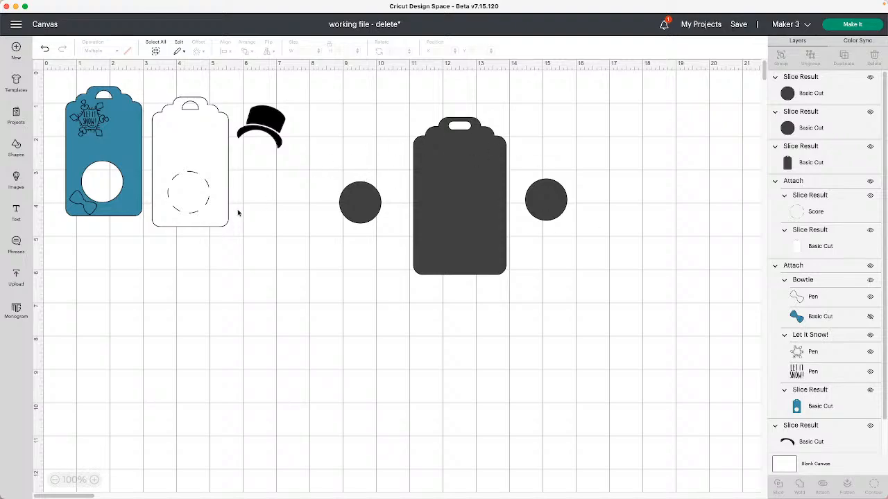
Step: Shift the white tag to about Y 0.9 in, and move the circle beside the dark tag out to about X 15.1, Y 3.2 in
{"action": "left_click", "coordinate": [479, 187]}
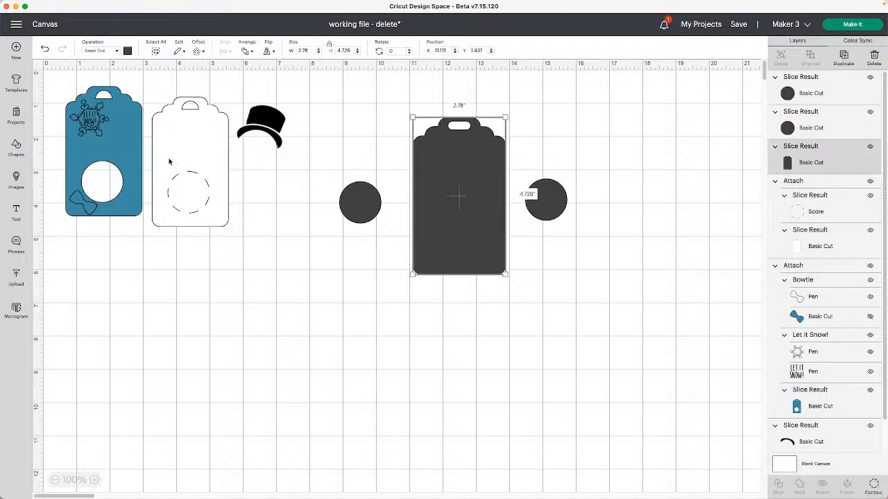
{"action": "left_click", "coordinate": [185, 144]}
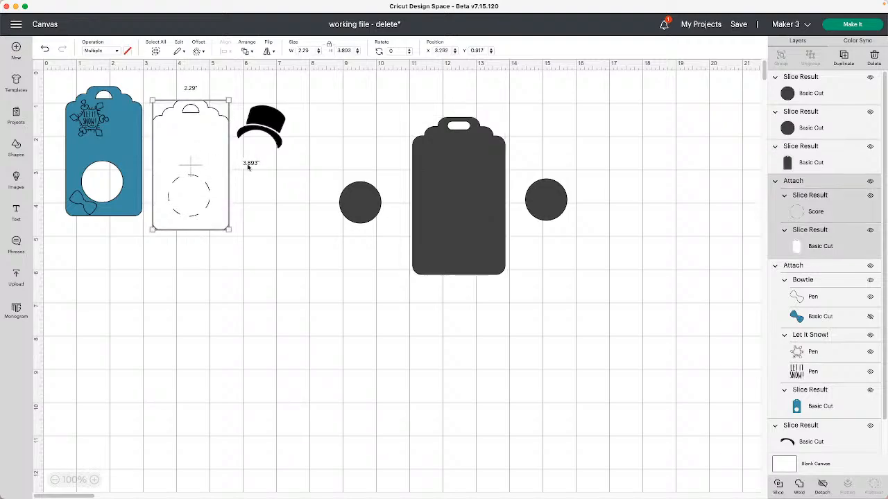
{"action": "left_click_drag", "start_coordinate": [545, 204], "coordinate": [566, 201]}
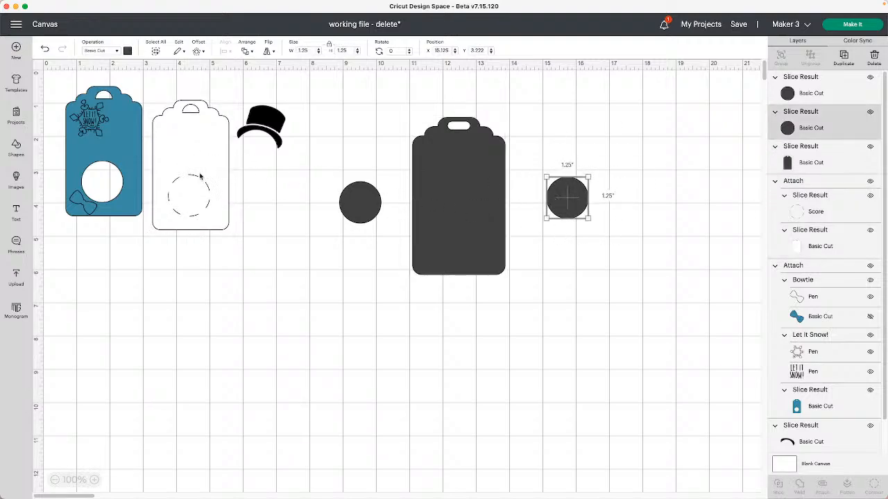
{"action": "left_click", "coordinate": [200, 177]}
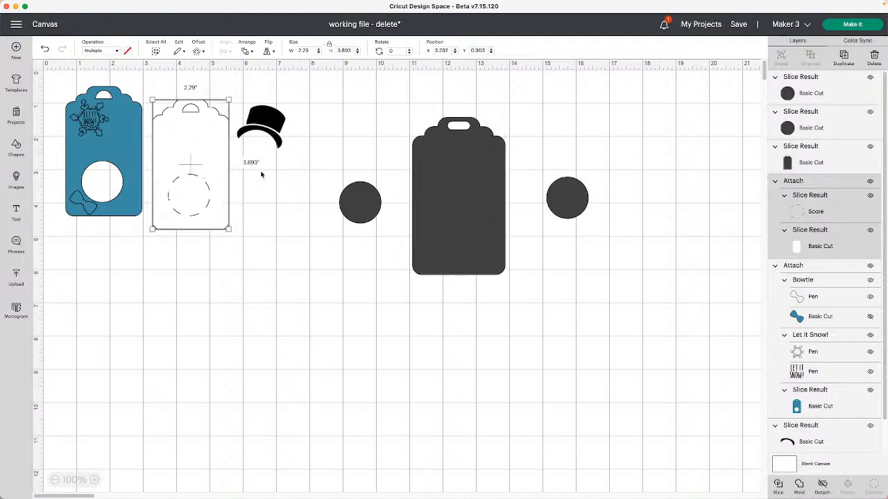
Step: Place the other 1.25 in dark circle on the dark tag at about X 11.85, Y 4.06 in, and recolor the circle white
{"action": "left_click", "coordinate": [354, 202]}
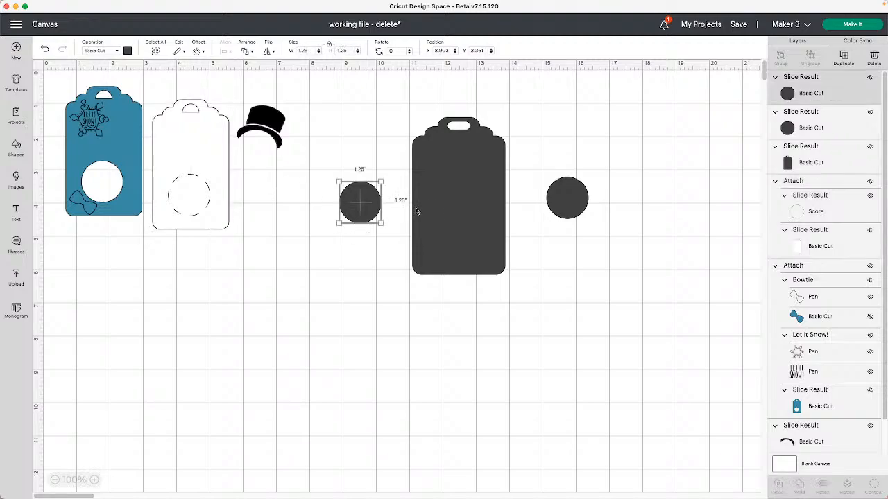
{"action": "left_click_drag", "start_coordinate": [367, 202], "coordinate": [464, 225]}
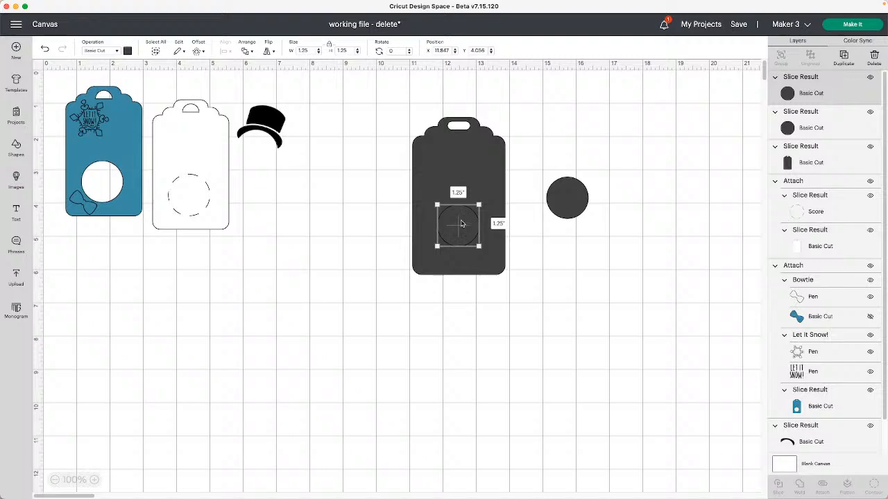
{"action": "left_click", "coordinate": [128, 50]}
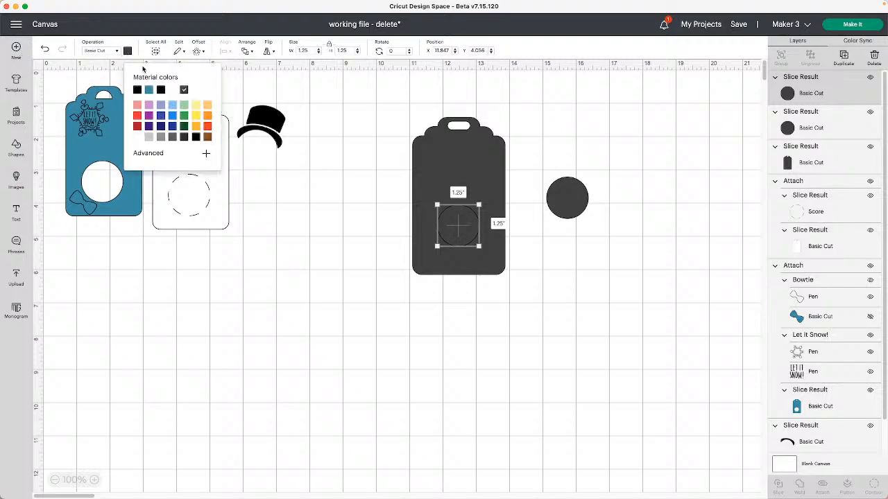
{"action": "left_click", "coordinate": [172, 90]}
{"action": "left_click", "coordinate": [556, 293]}
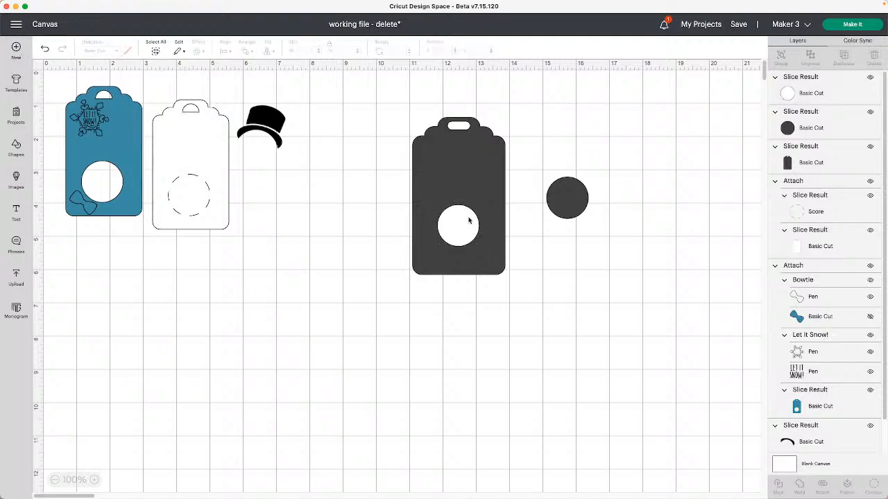
Step: Shrink the dark tag to about 2.39 × 4.06 in and position it at about X 8.9, Y 0.8 in
{"action": "left_click", "coordinate": [219, 183]}
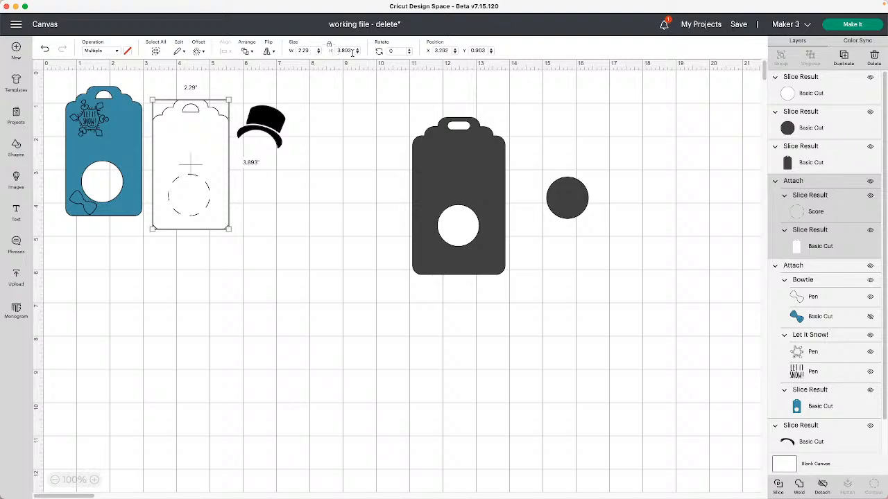
{"action": "left_click", "coordinate": [438, 163]}
{"action": "left_click_drag", "start_coordinate": [438, 162], "coordinate": [398, 156]}
{"action": "left_click_drag", "start_coordinate": [464, 267], "coordinate": [450, 245]}
{"action": "mouse_move", "coordinate": [385, 202]}
{"action": "left_mouse_down"}
{"action": "mouse_move", "coordinate": [237, 182]}
{"action": "mouse_move", "coordinate": [178, 188]}
{"action": "mouse_move", "coordinate": [415, 192]}
{"action": "mouse_move", "coordinate": [381, 192]}
{"action": "left_mouse_up"}
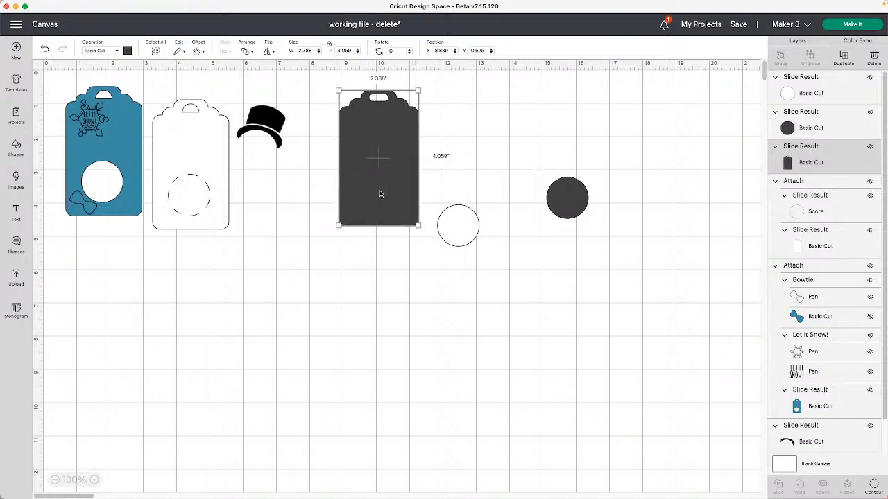
Step: Move the white circle to about X 13.5, Y 2.9 in, and separate the black hat's crown from its brim
{"action": "left_click_drag", "start_coordinate": [456, 224], "coordinate": [517, 195]}
{"action": "left_click", "coordinate": [446, 209]}
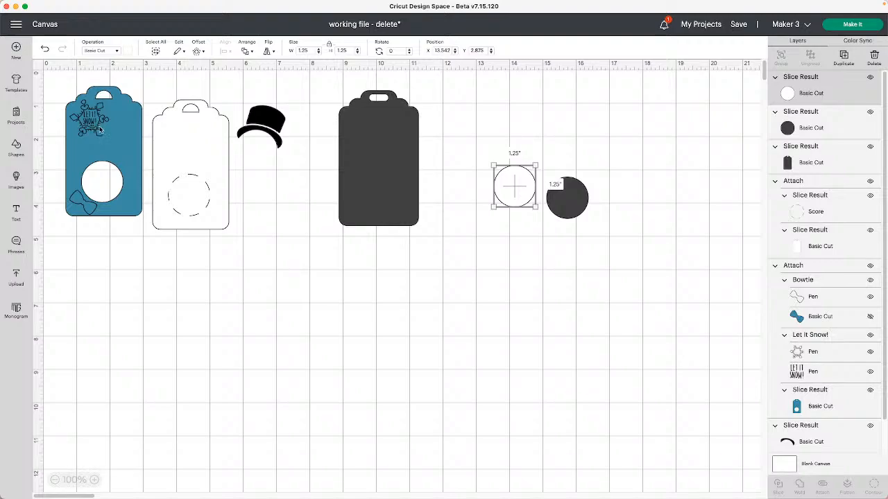
{"action": "left_click", "coordinate": [301, 226]}
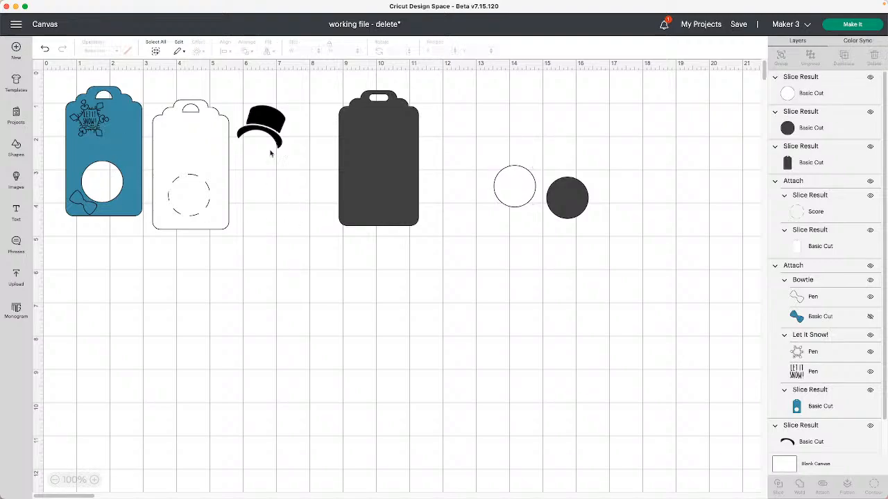
{"action": "left_click", "coordinate": [270, 132]}
{"action": "left_click_drag", "start_coordinate": [272, 128], "coordinate": [283, 142]}
Step: Duplicate the dark circle and stretch the copy, with proportions unlocked, into an oval about 1.46 × 0.97 in below the hat
{"action": "left_click", "coordinate": [567, 200]}
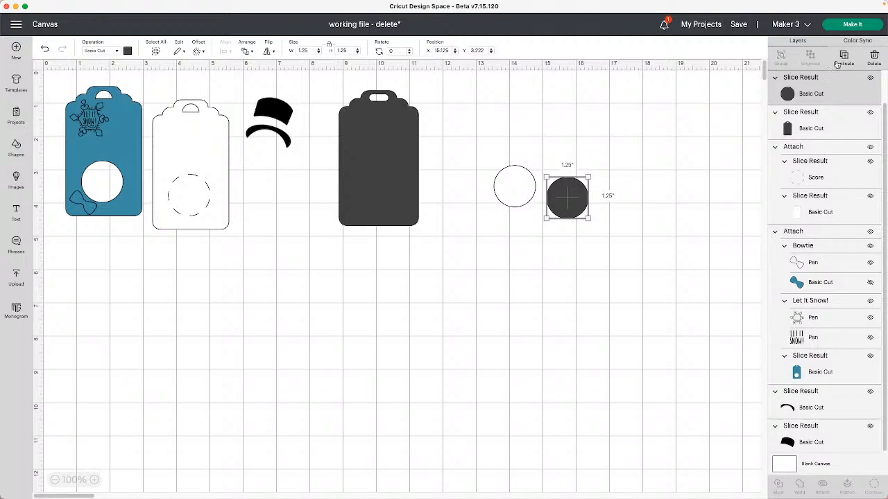
{"action": "left_click", "coordinate": [844, 61]}
{"action": "left_click_drag", "start_coordinate": [165, 195], "coordinate": [300, 242]}
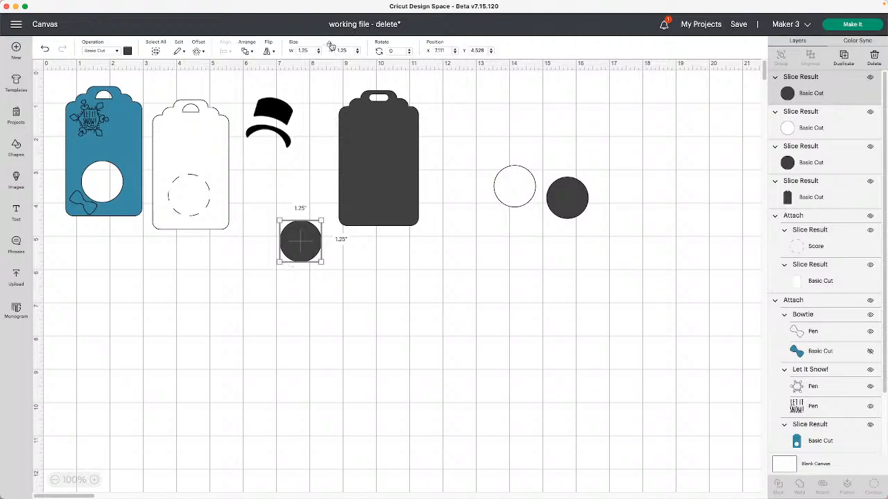
{"action": "left_click_drag", "start_coordinate": [321, 260], "coordinate": [292, 226]}
{"action": "left_click", "coordinate": [322, 251]}
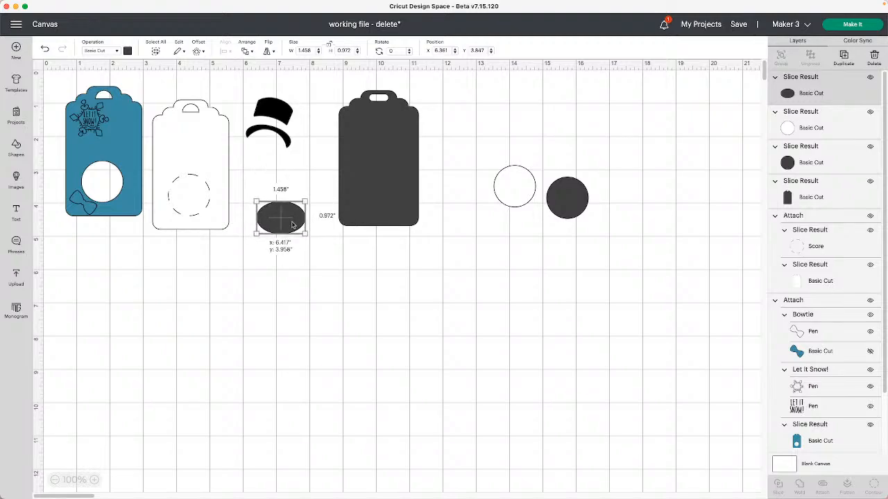
Step: Move the white circle over the lower part of the dark oval and bring the circle to the front
{"action": "left_click_drag", "start_coordinate": [508, 194], "coordinate": [289, 233]}
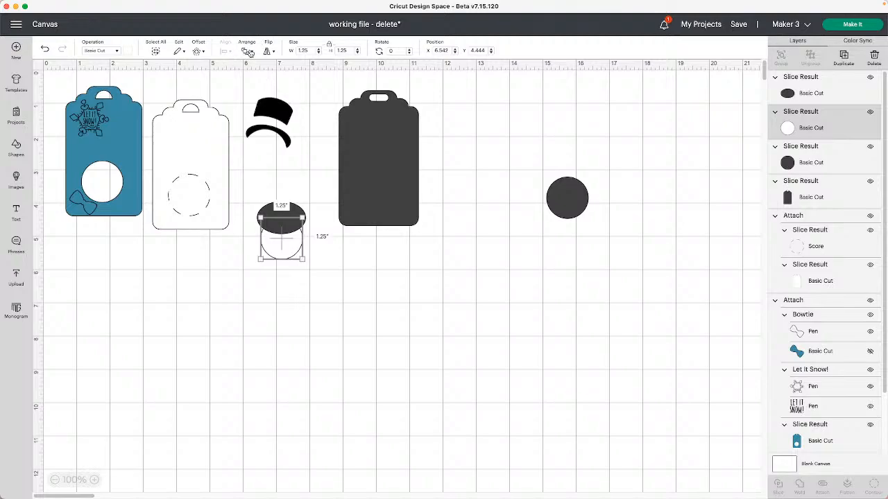
{"action": "left_click", "coordinate": [248, 52]}
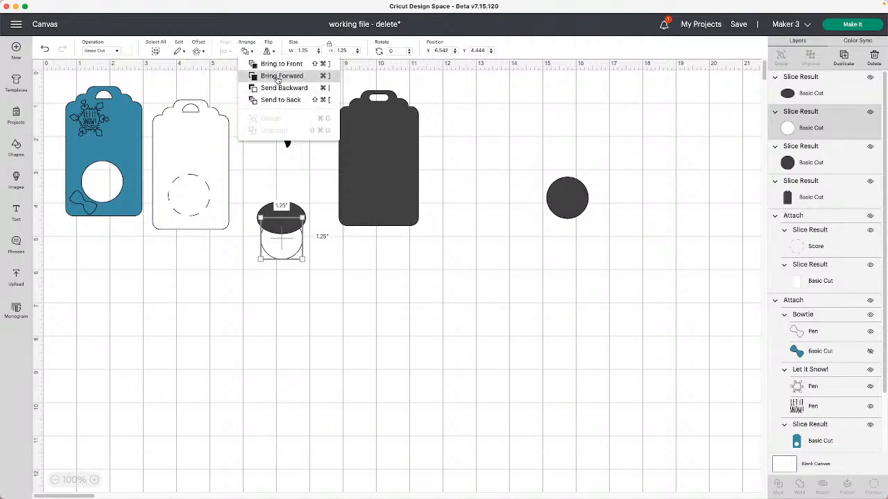
{"action": "left_click", "coordinate": [279, 64]}
{"action": "left_click_drag", "start_coordinate": [291, 247], "coordinate": [287, 240]}
{"action": "left_click", "coordinate": [360, 278]}
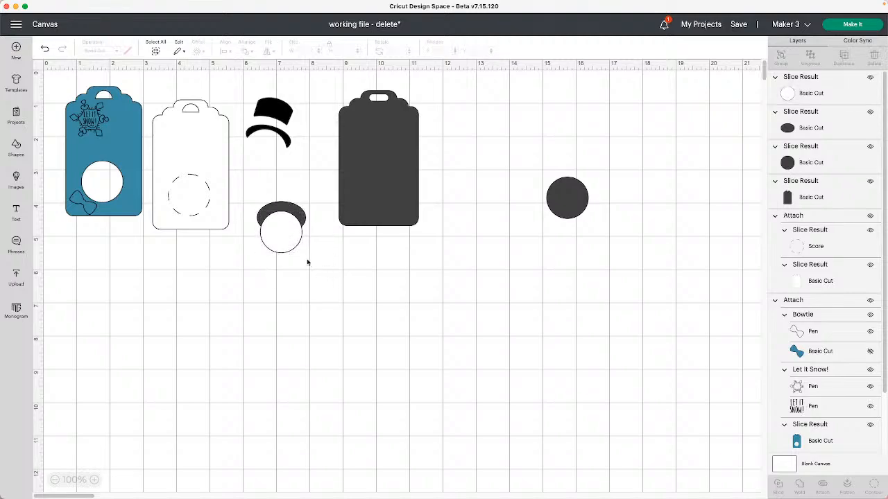
Step: Adjust the white circle's overlap with the oval, placing the circle at about X 6.54, Y 4.13 in
{"action": "left_click_drag", "start_coordinate": [285, 238], "coordinate": [255, 200]}
{"action": "left_click", "coordinate": [328, 252]}
{"action": "left_click", "coordinate": [329, 252]}
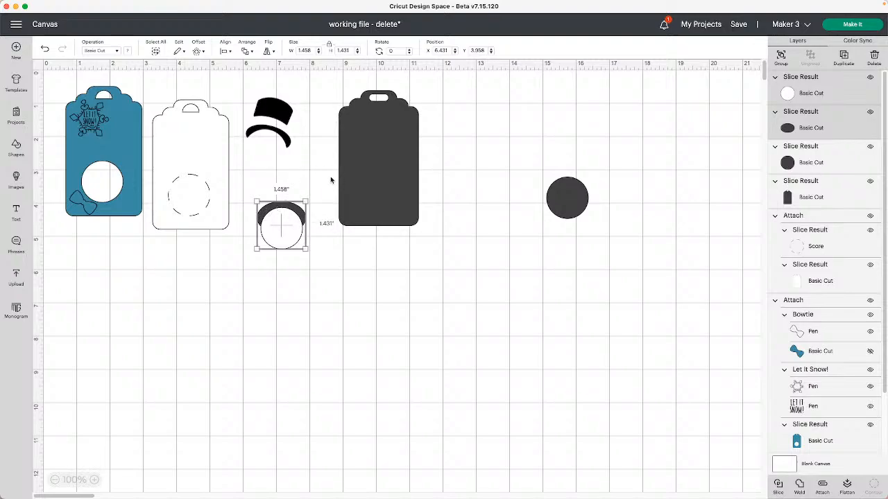
{"action": "left_click", "coordinate": [395, 280]}
{"action": "left_click", "coordinate": [295, 238]}
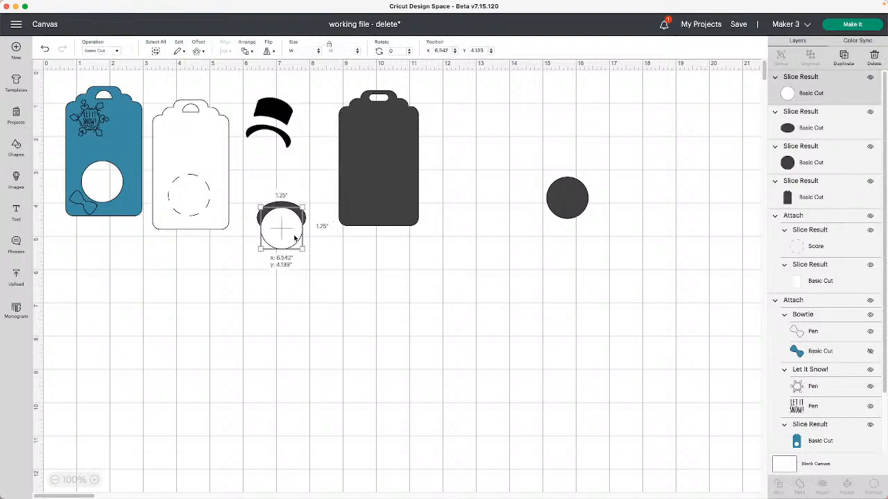
{"action": "left_click_drag", "start_coordinate": [295, 238], "coordinate": [295, 237]}
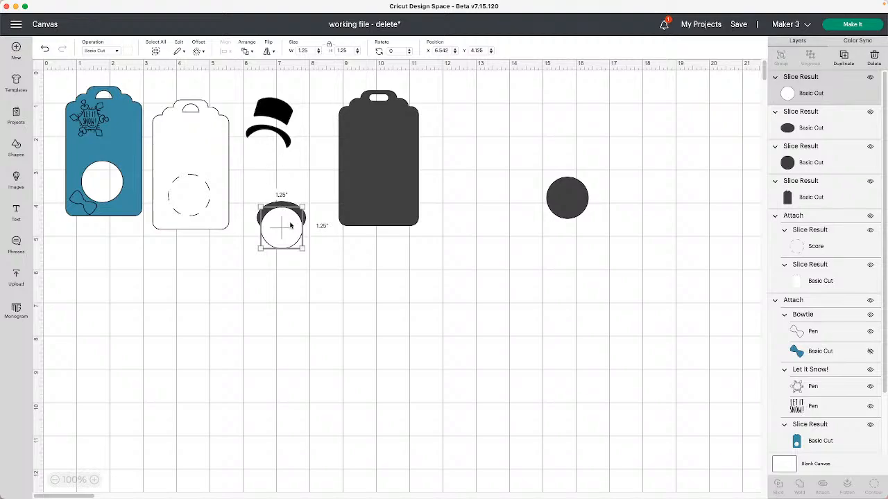
Step: Try the white circle at about 1.29 in and X 6.57, Y 4.18 in, and undo both changes
{"action": "left_click_drag", "start_coordinate": [316, 273], "coordinate": [281, 238]}
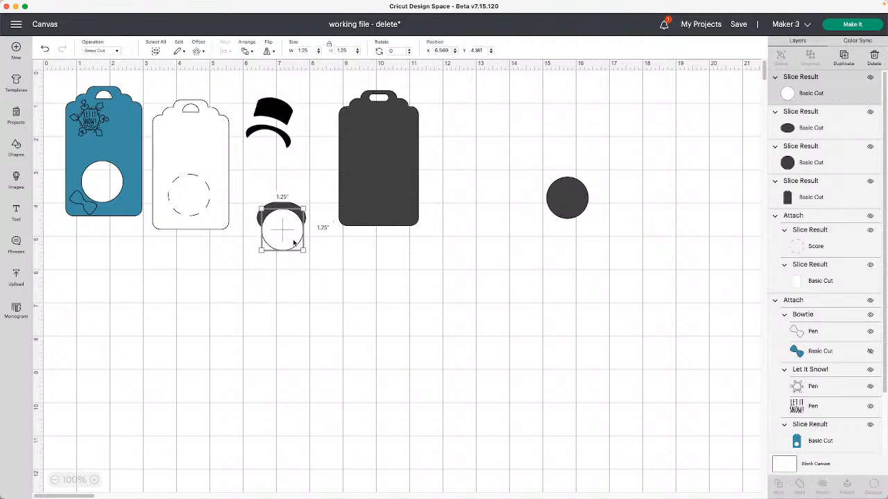
{"action": "left_click_drag", "start_coordinate": [321, 274], "coordinate": [258, 207]}
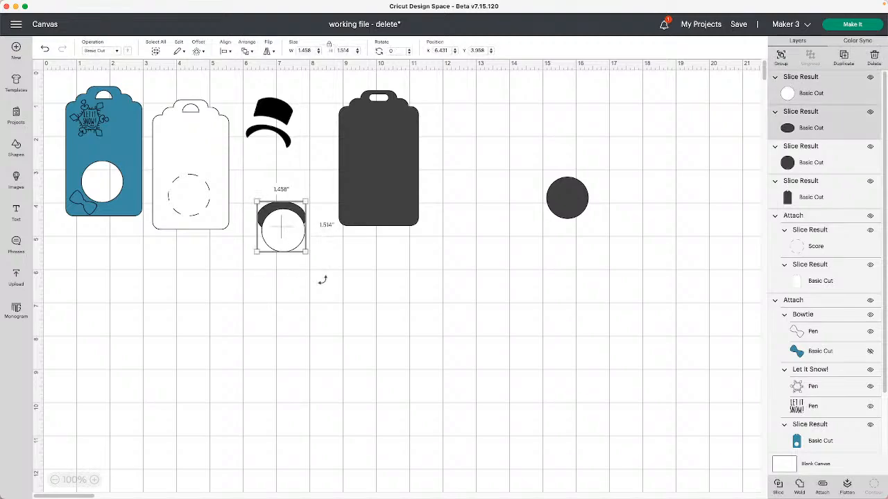
{"action": "left_click", "coordinate": [321, 279]}
{"action": "left_click", "coordinate": [284, 248]}
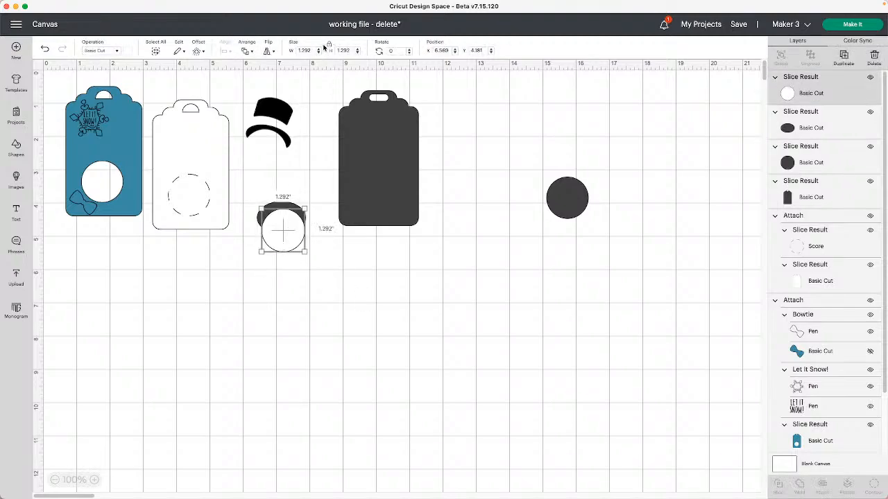
{"action": "left_click", "coordinate": [47, 48]}
{"action": "left_click", "coordinate": [45, 50]}
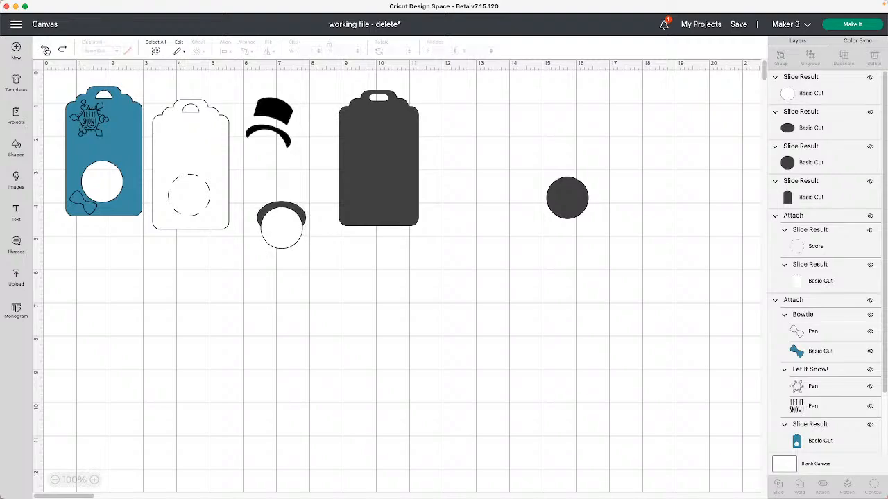
Step: Slice the oval with the white circle and move the leftover pieces below the curved brim shape
{"action": "left_click_drag", "start_coordinate": [321, 290], "coordinate": [252, 202]}
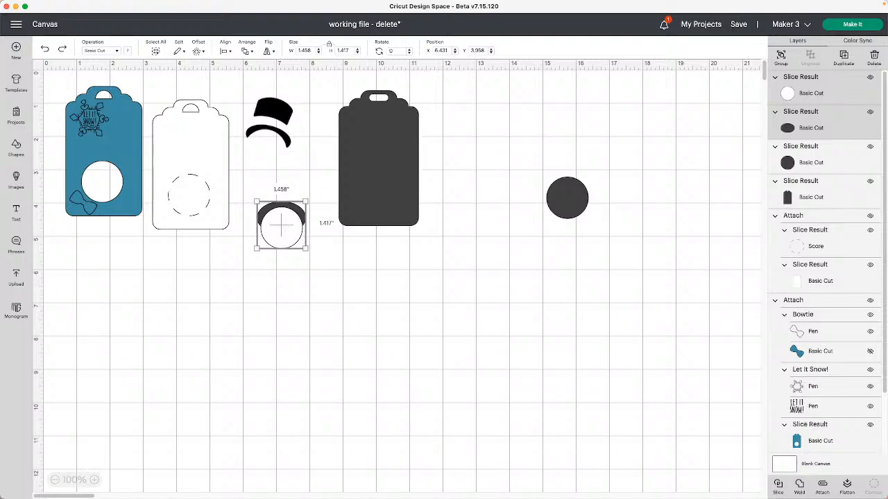
{"action": "left_click", "coordinate": [778, 486]}
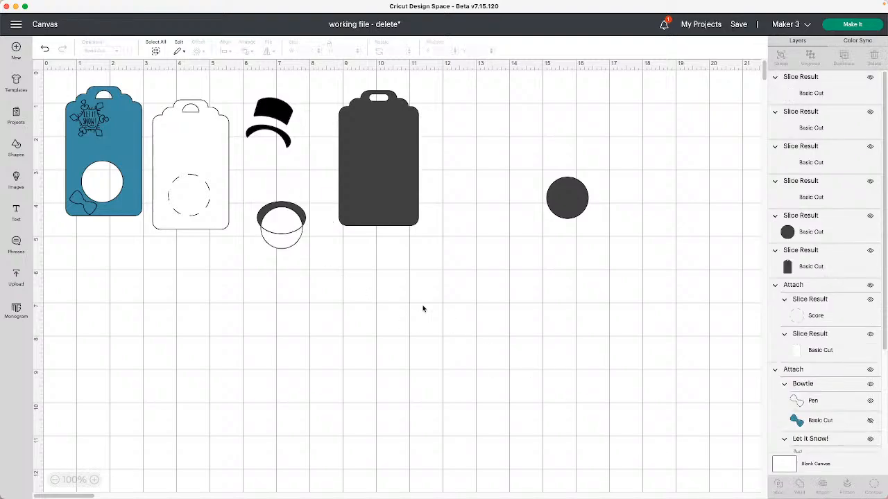
{"action": "left_click_drag", "start_coordinate": [275, 236], "coordinate": [292, 278]}
{"action": "left_click", "coordinate": [301, 216]}
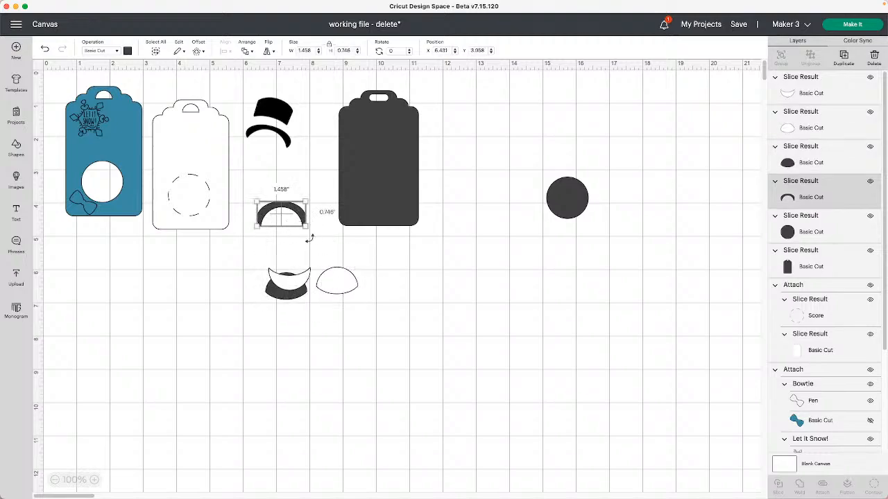
Step: Stretch the curved brim wider and flatter, to about 1.57 by 0.58 in
{"action": "left_click", "coordinate": [309, 237]}
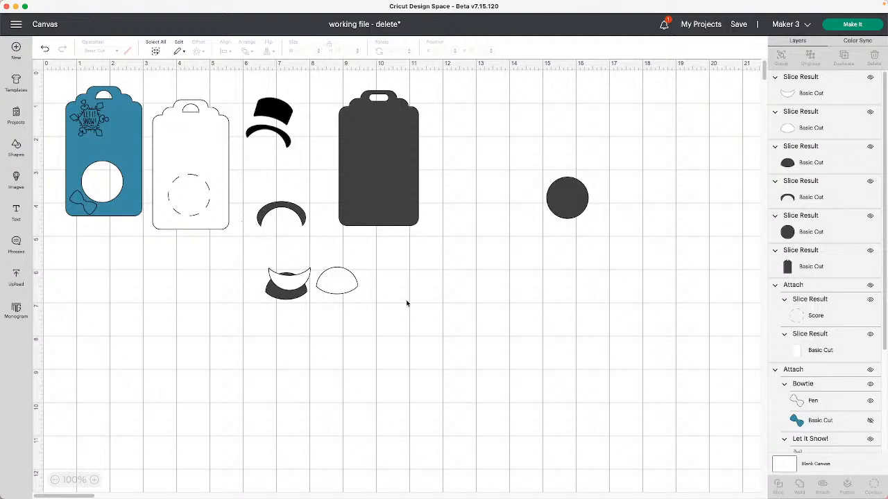
{"action": "left_click", "coordinate": [293, 217]}
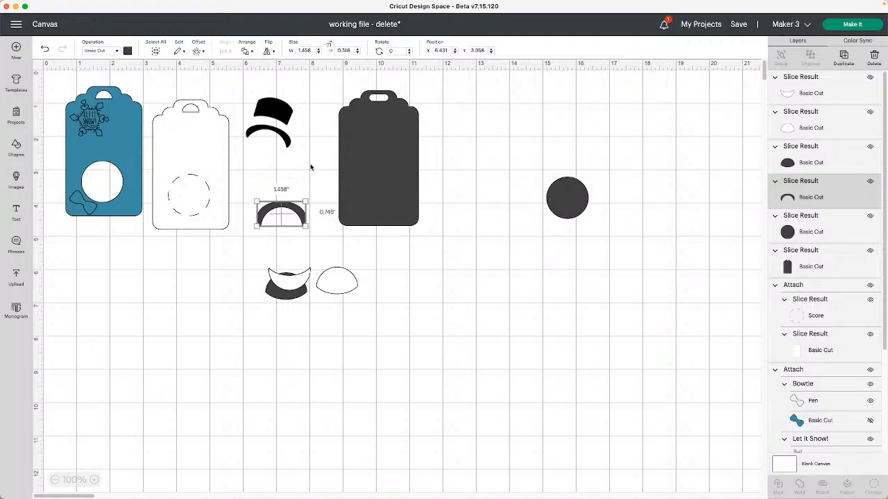
{"action": "mouse_move", "coordinate": [303, 228]}
{"action": "left_mouse_down"}
{"action": "mouse_move", "coordinate": [310, 221]}
{"action": "mouse_move", "coordinate": [297, 214]}
{"action": "left_mouse_up"}
{"action": "left_click", "coordinate": [340, 258]}
Step: Duplicate the 1.25 in circle and place the copy over the lower part of the curved brim
{"action": "left_click", "coordinate": [567, 217]}
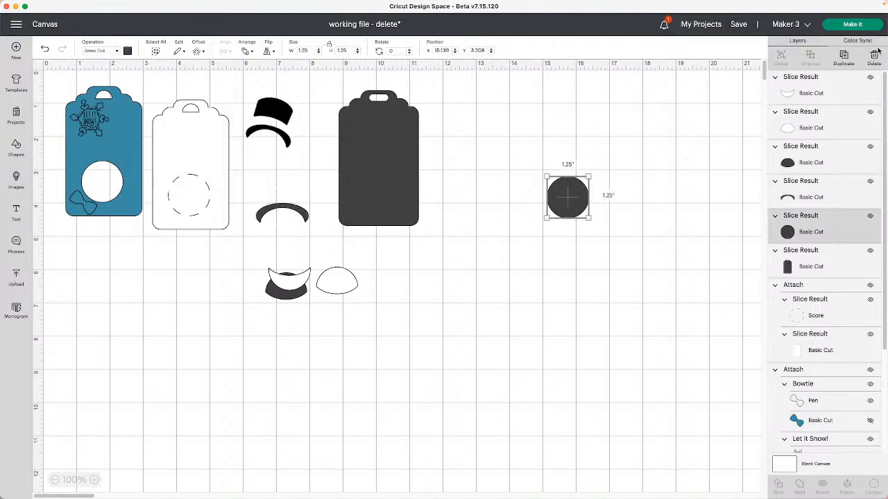
{"action": "left_click", "coordinate": [843, 59]}
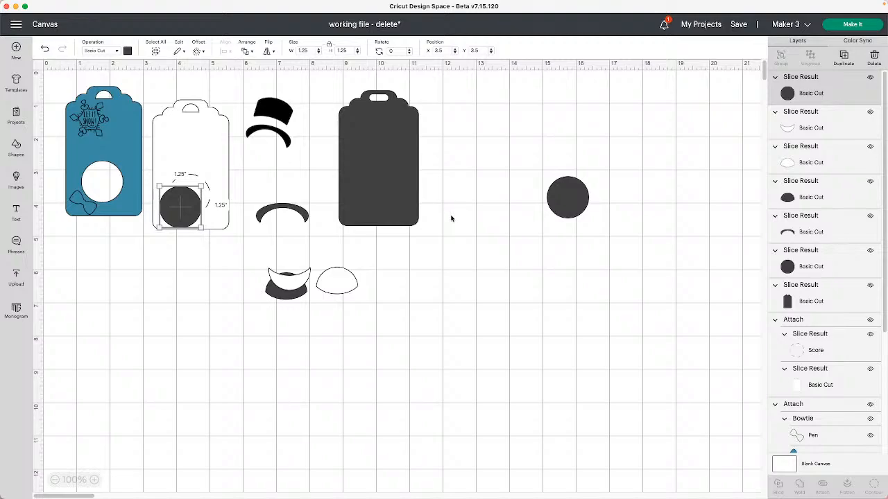
{"action": "left_click", "coordinate": [306, 217]}
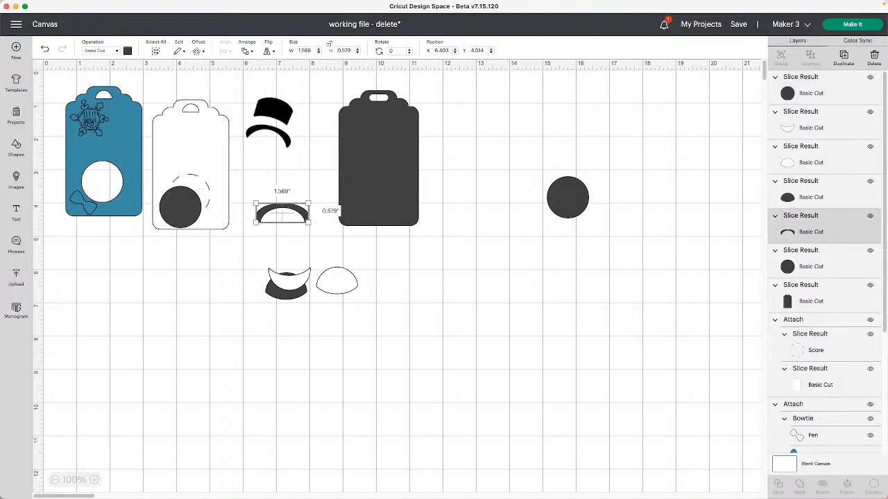
{"action": "left_click_drag", "start_coordinate": [570, 187], "coordinate": [591, 197]}
{"action": "left_click_drag", "start_coordinate": [180, 211], "coordinate": [282, 231]}
{"action": "left_click", "coordinate": [308, 219]}
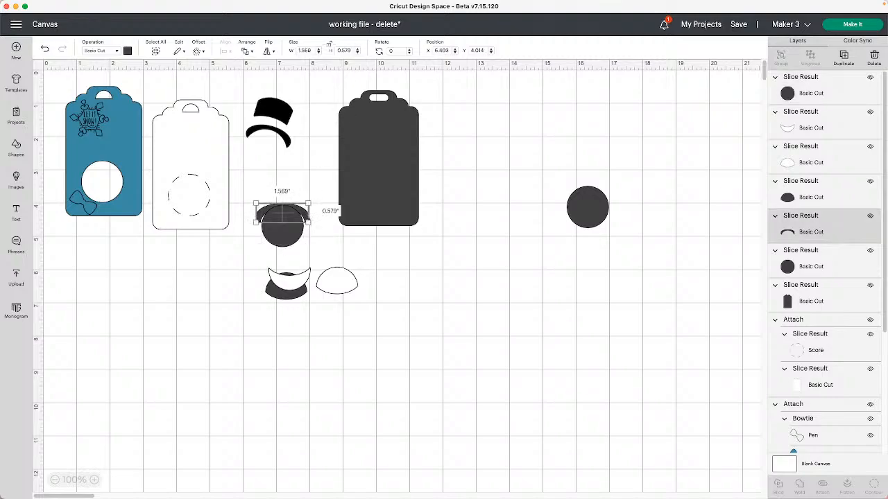
Step: Narrow the brim to about 1.49 in, slice it with the circle, and move the brim and leftover pieces apart
{"action": "left_click_drag", "start_coordinate": [309, 222], "coordinate": [292, 237]}
{"action": "left_click", "coordinate": [224, 251]}
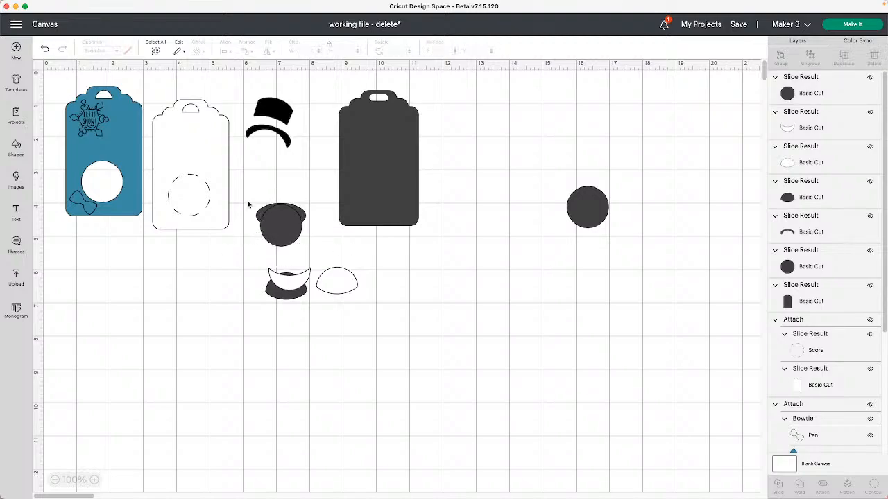
{"action": "left_click_drag", "start_coordinate": [248, 205], "coordinate": [279, 252]}
{"action": "left_click", "coordinate": [779, 485]}
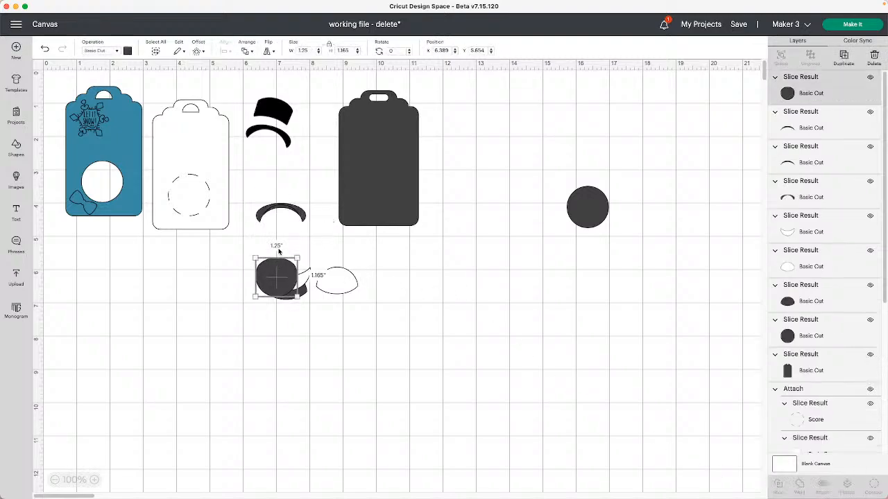
{"action": "left_click_drag", "start_coordinate": [297, 215], "coordinate": [285, 252]}
{"action": "left_click", "coordinate": [291, 205]}
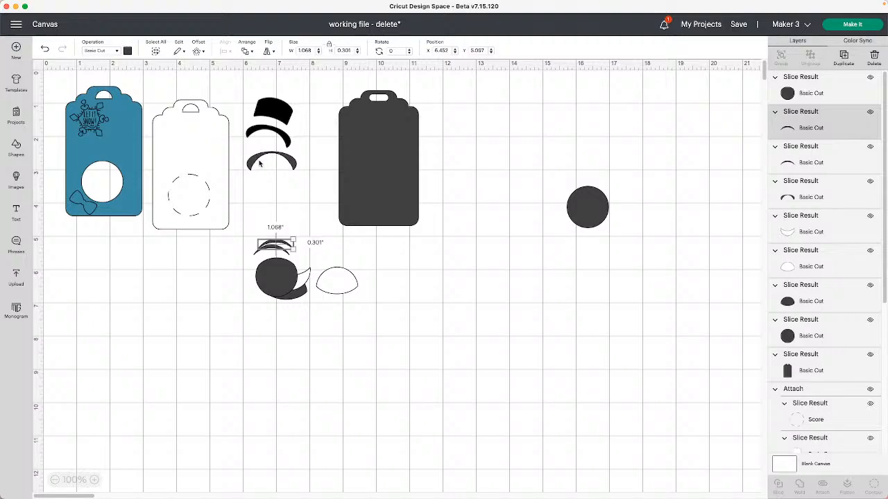
Step: Try the brim over the white tag's dashed circle, and delete the brim together with all leftover slice pieces
{"action": "left_click_drag", "start_coordinate": [290, 168], "coordinate": [208, 186]}
{"action": "left_click", "coordinate": [419, 297]}
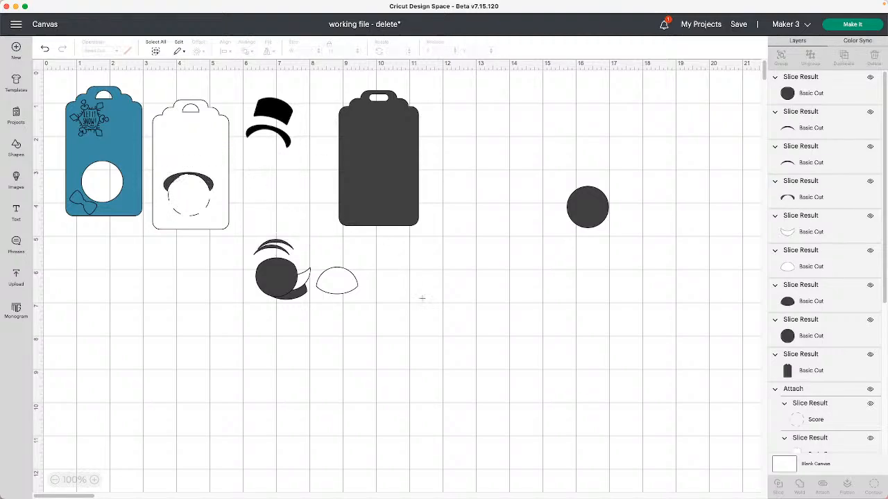
{"action": "left_click_drag", "start_coordinate": [206, 186], "coordinate": [353, 279]}
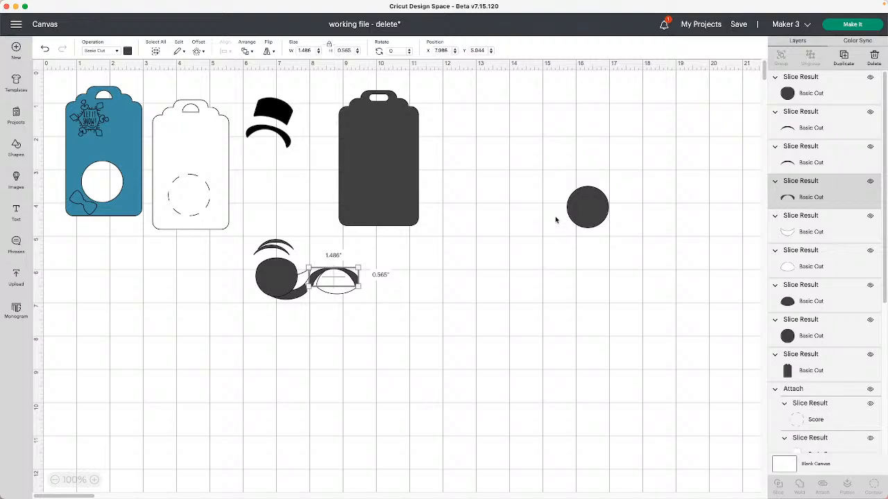
{"action": "left_click", "coordinate": [436, 235]}
{"action": "left_click_drag", "start_coordinate": [410, 313], "coordinate": [248, 236]}
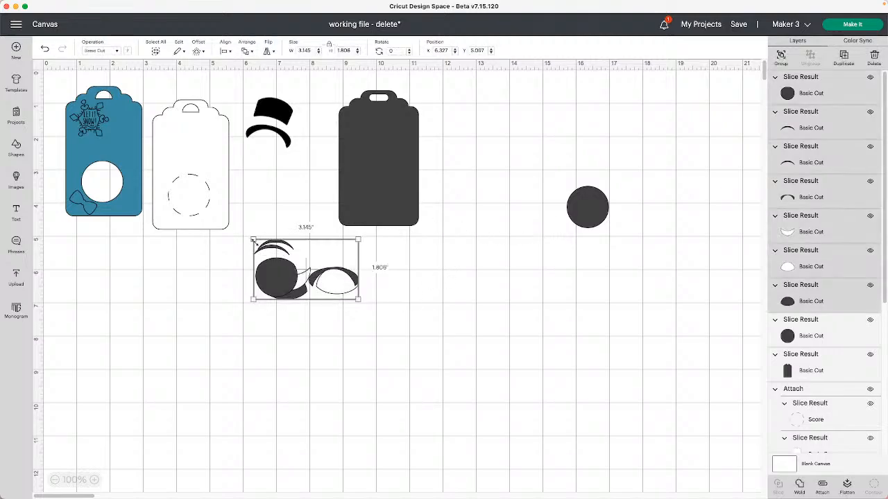
{"action": "key", "text": "Delete"}
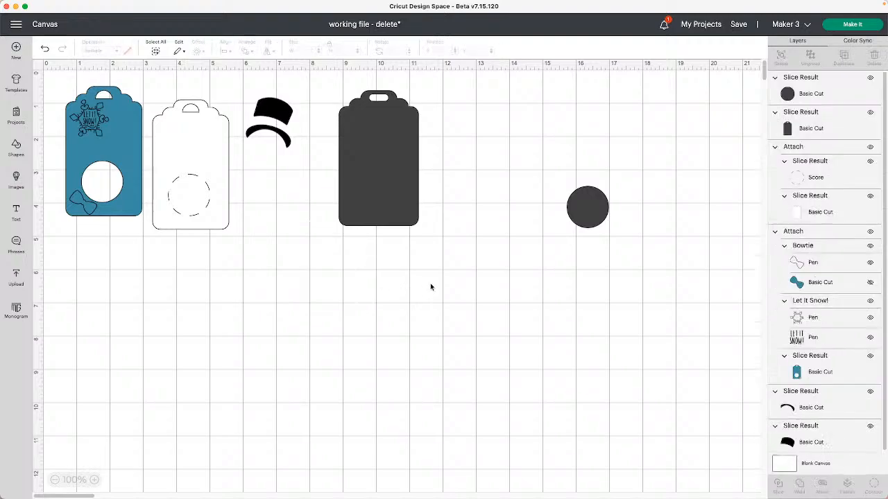
Step: Duplicate the 1.25 in circle and stretch the original into an oval of about 1.68 by 0.99 in beside the dark tag
{"action": "left_click", "coordinate": [589, 206]}
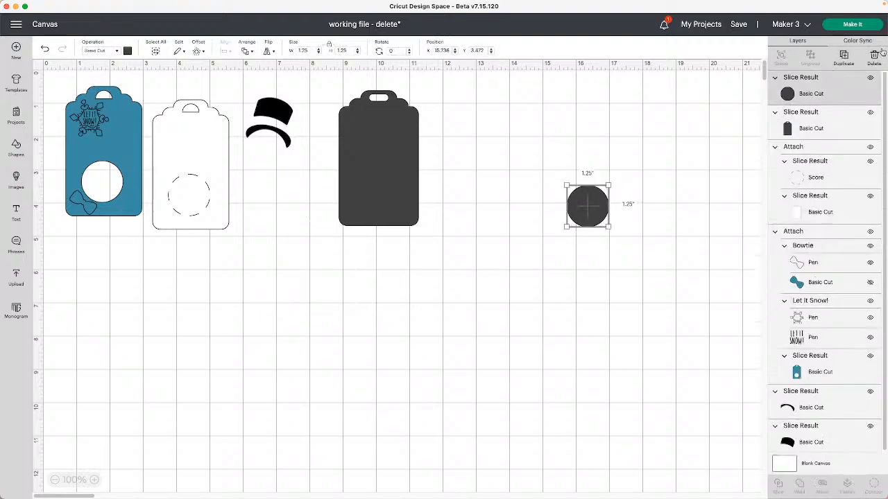
{"action": "left_click", "coordinate": [843, 56]}
{"action": "left_click_drag", "start_coordinate": [588, 210], "coordinate": [475, 182]}
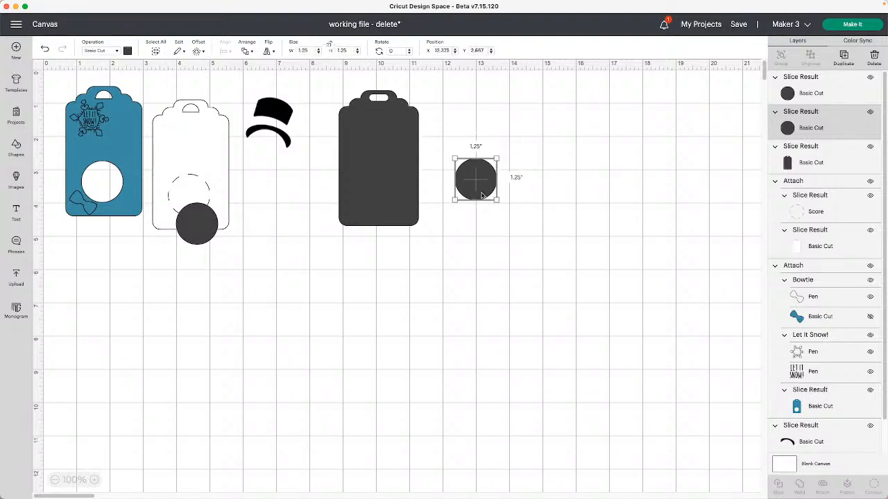
{"action": "left_click_drag", "start_coordinate": [498, 201], "coordinate": [538, 167]}
{"action": "left_click", "coordinate": [561, 202]}
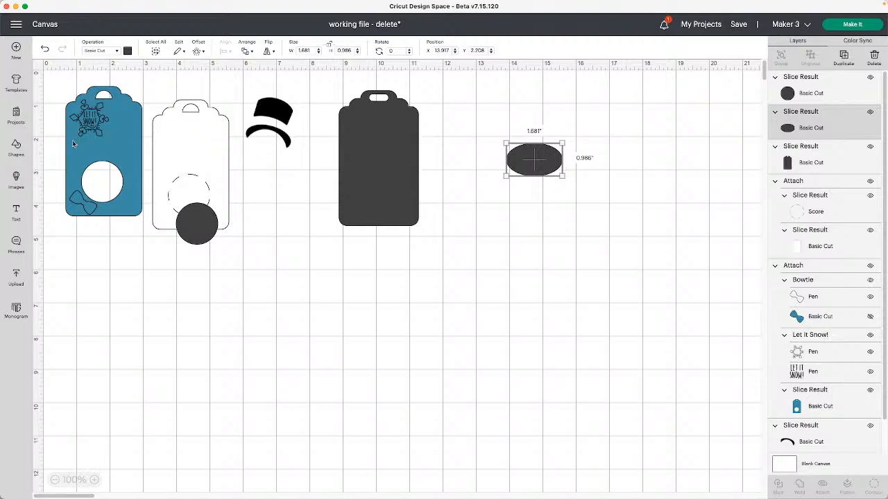
{"action": "left_click", "coordinate": [584, 222]}
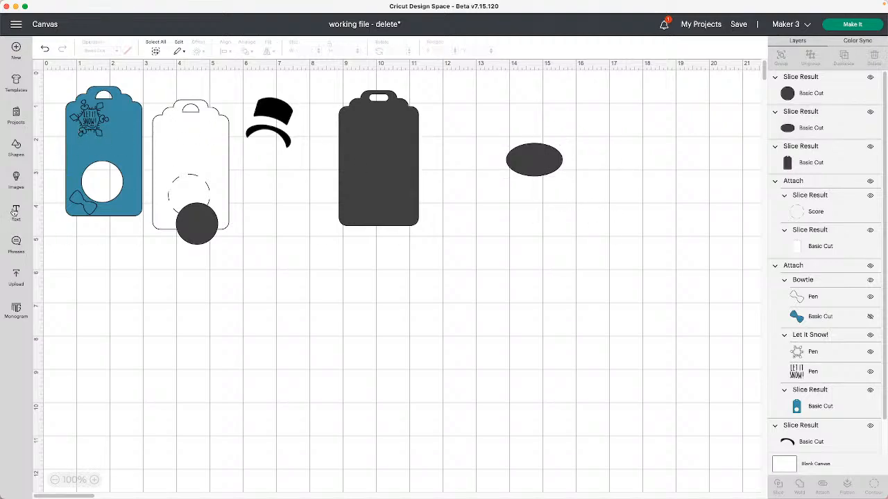
Step: Insert a pentagon at the oval's left end and rotate it to about 338°
{"action": "left_click", "coordinate": [16, 147]}
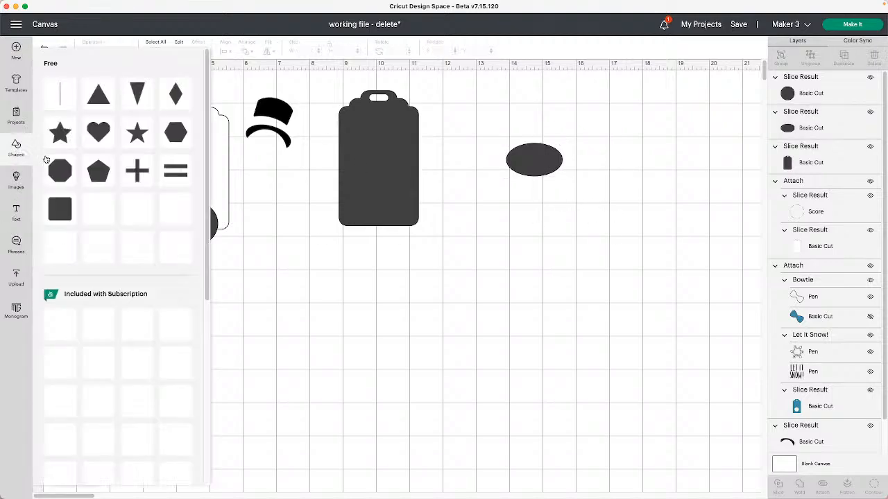
{"action": "left_click", "coordinate": [104, 174]}
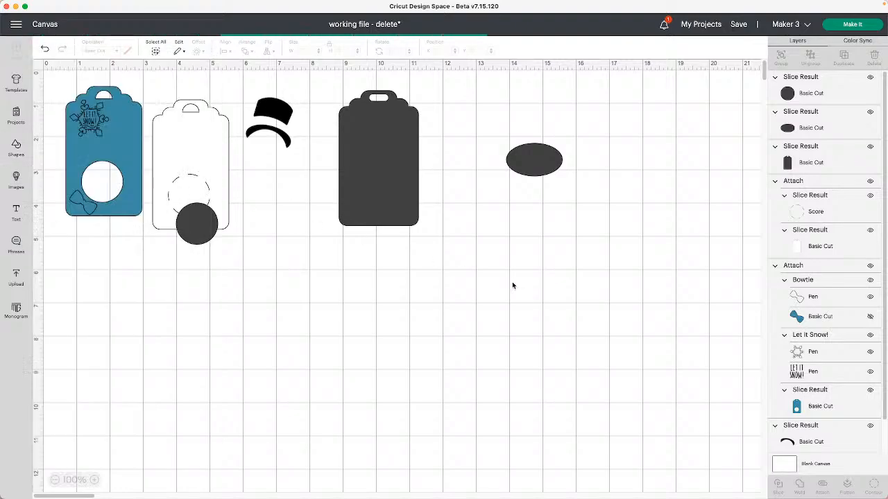
{"action": "left_click_drag", "start_coordinate": [218, 267], "coordinate": [470, 155]}
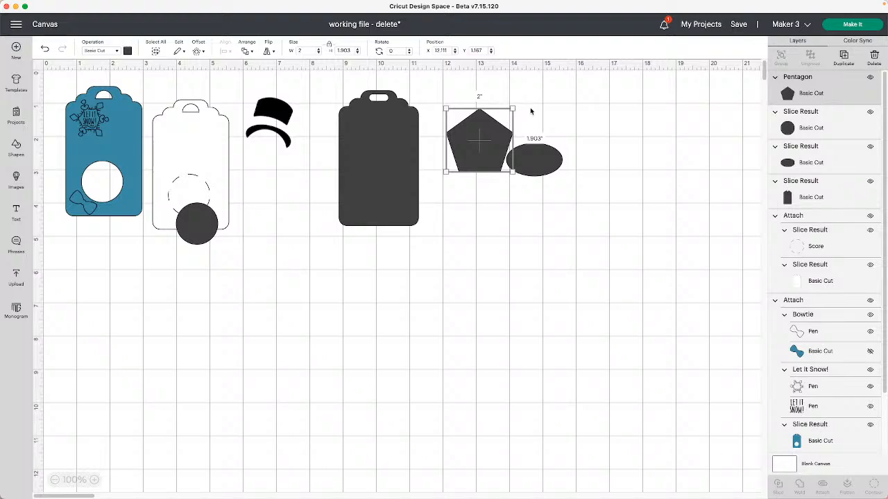
{"action": "left_click_drag", "start_coordinate": [517, 105], "coordinate": [507, 106]}
{"action": "left_click_drag", "start_coordinate": [498, 137], "coordinate": [501, 157]}
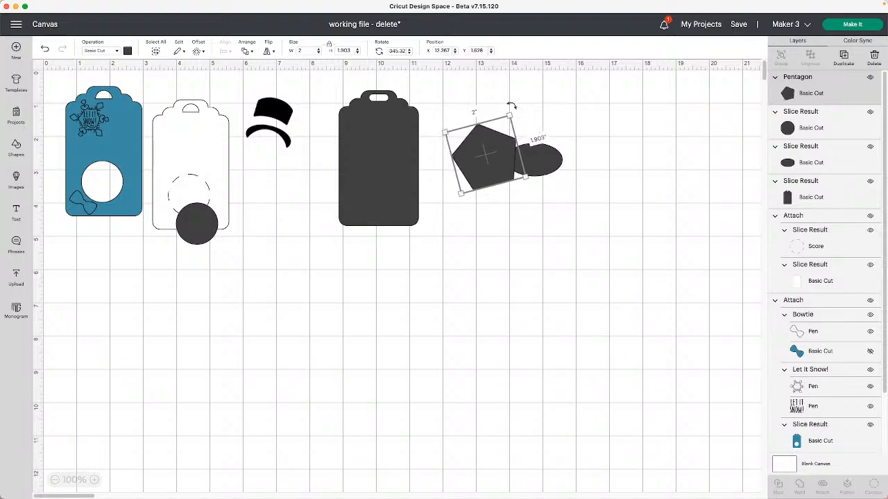
{"action": "left_click_drag", "start_coordinate": [513, 106], "coordinate": [505, 101]}
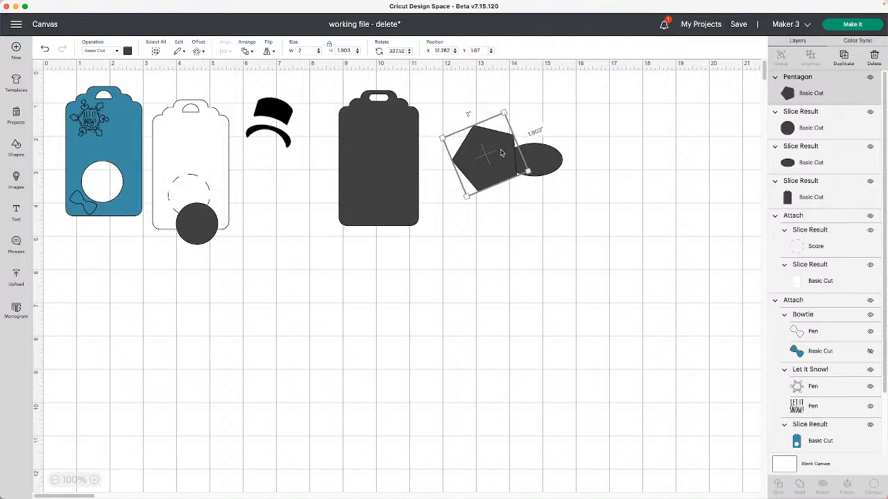
Step: Duplicate the pentagon, flip the copy horizontally, and place it at the oval's right end to form a bow tie
{"action": "left_click", "coordinate": [844, 58]}
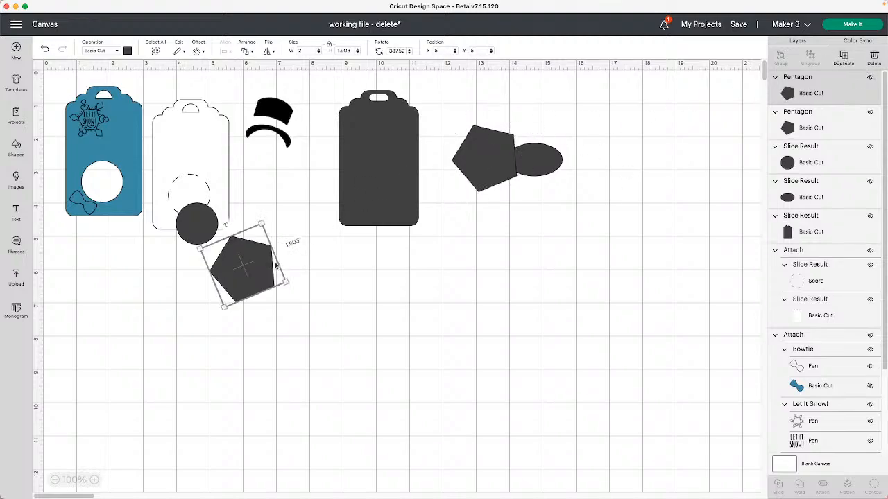
{"action": "left_click_drag", "start_coordinate": [276, 267], "coordinate": [601, 202]}
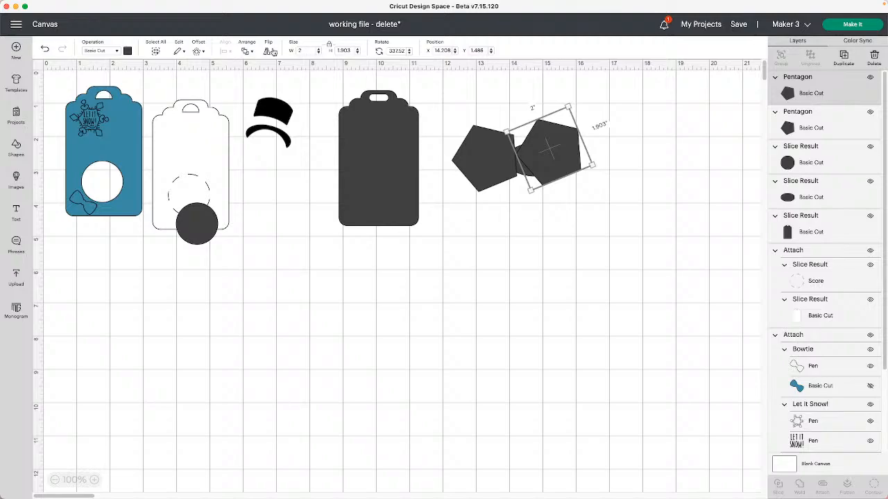
{"action": "left_click", "coordinate": [268, 51]}
{"action": "left_click", "coordinate": [306, 64]}
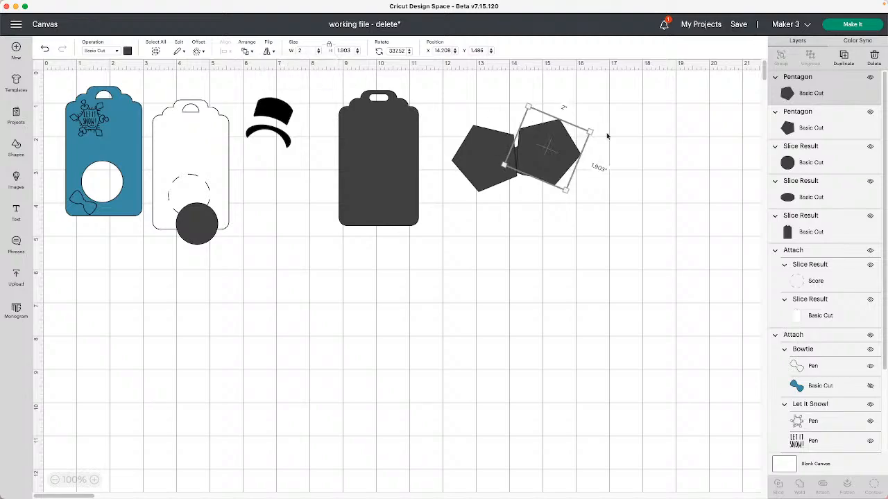
{"action": "left_click_drag", "start_coordinate": [546, 146], "coordinate": [584, 156]}
{"action": "left_click", "coordinate": [651, 168]}
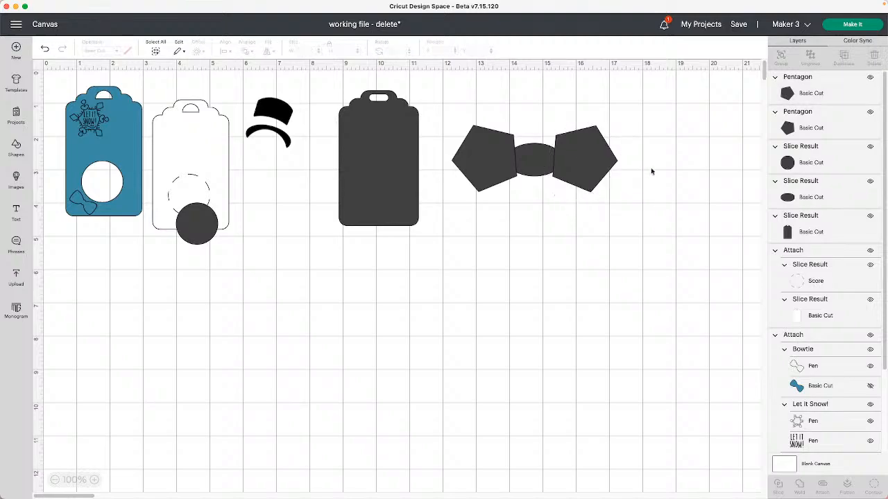
{"action": "left_click_drag", "start_coordinate": [674, 175], "coordinate": [450, 131]}
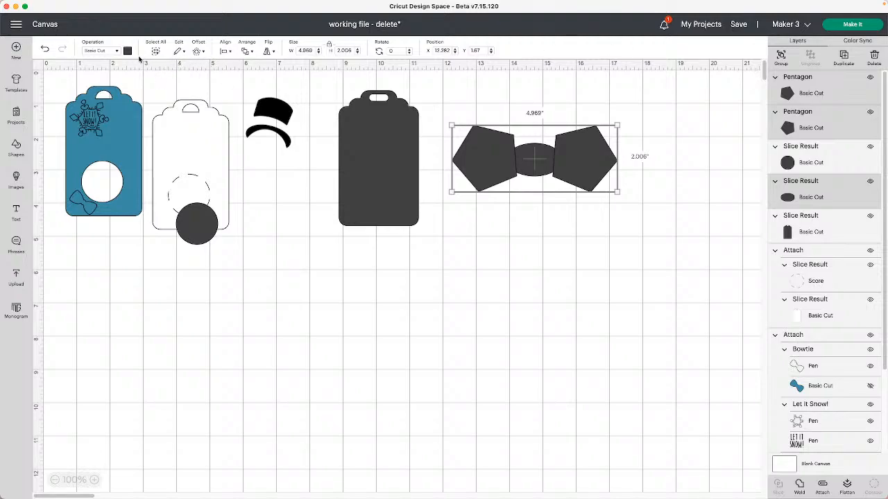
{"action": "left_click", "coordinate": [676, 276]}
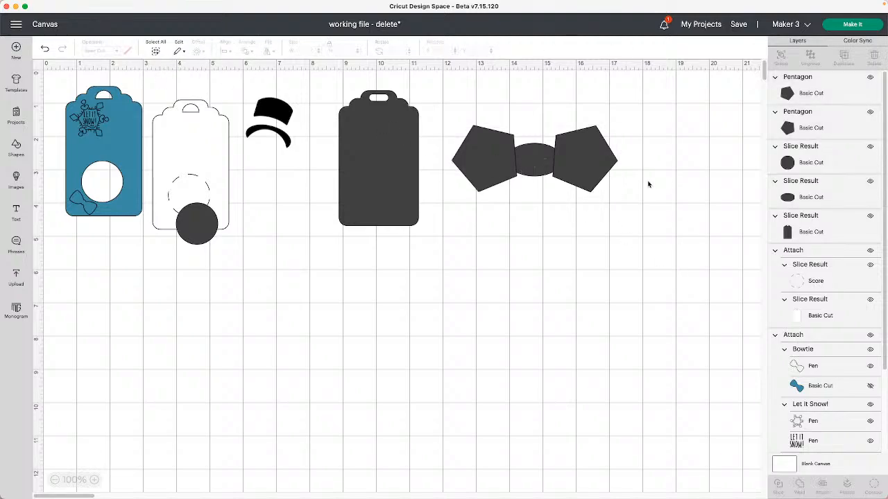
{"action": "left_click_drag", "start_coordinate": [457, 105], "coordinate": [650, 162]}
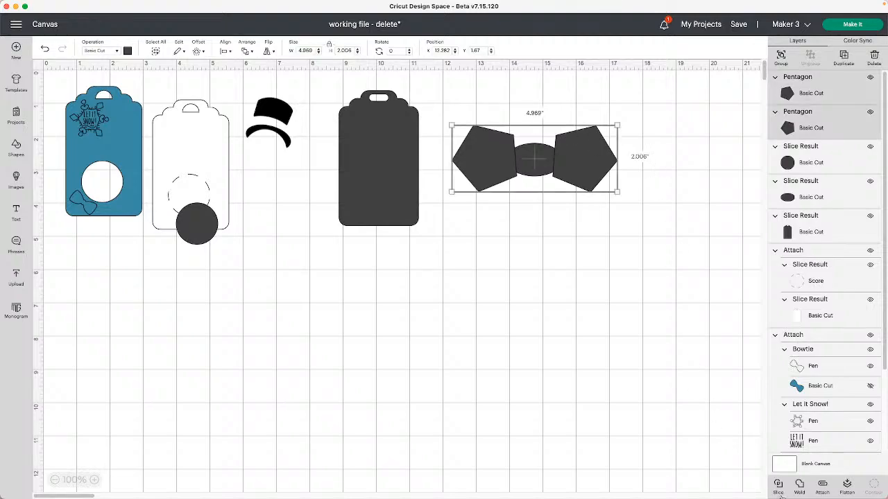
{"action": "left_click", "coordinate": [523, 202]}
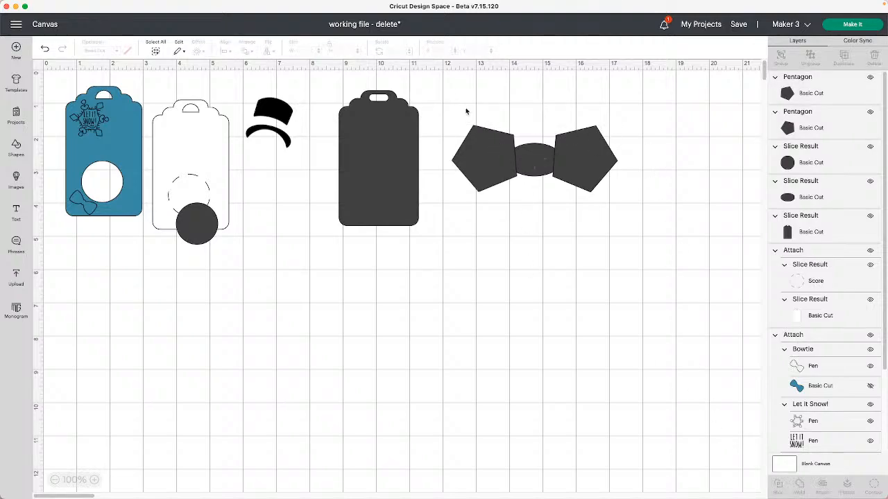
{"action": "left_click_drag", "start_coordinate": [466, 111], "coordinate": [605, 189]}
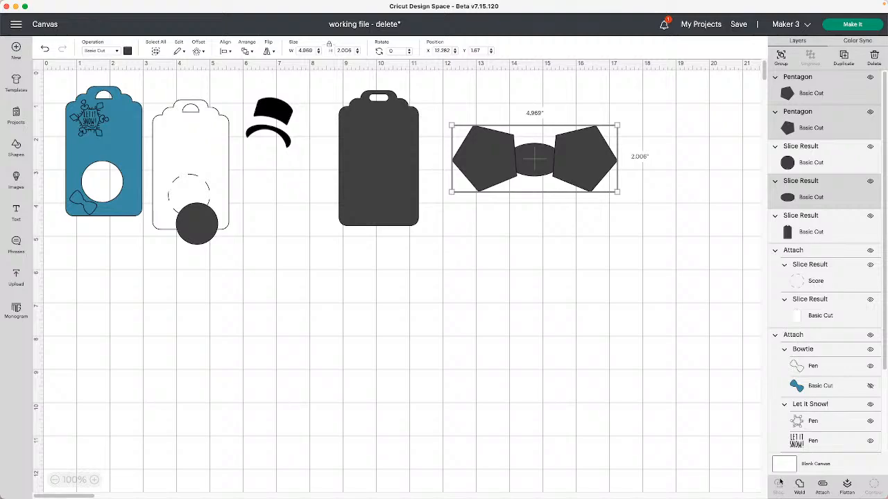
{"action": "left_click", "coordinate": [577, 239]}
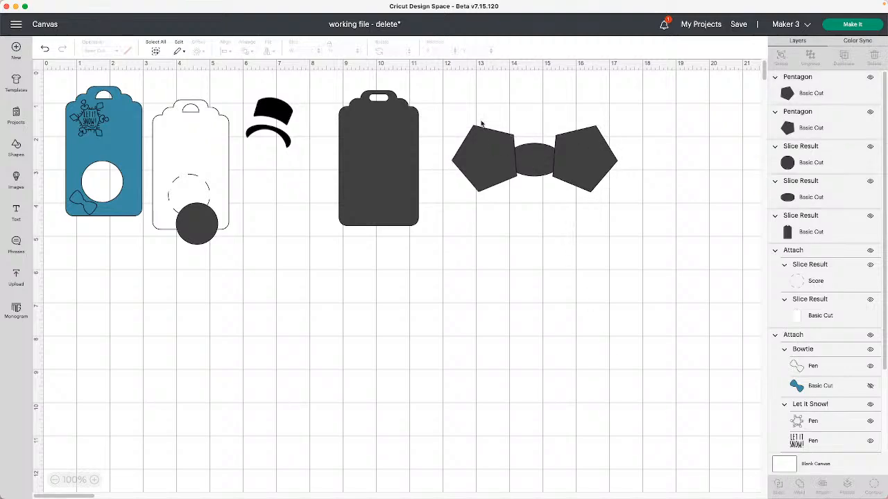
{"action": "left_click_drag", "start_coordinate": [451, 111], "coordinate": [624, 194]}
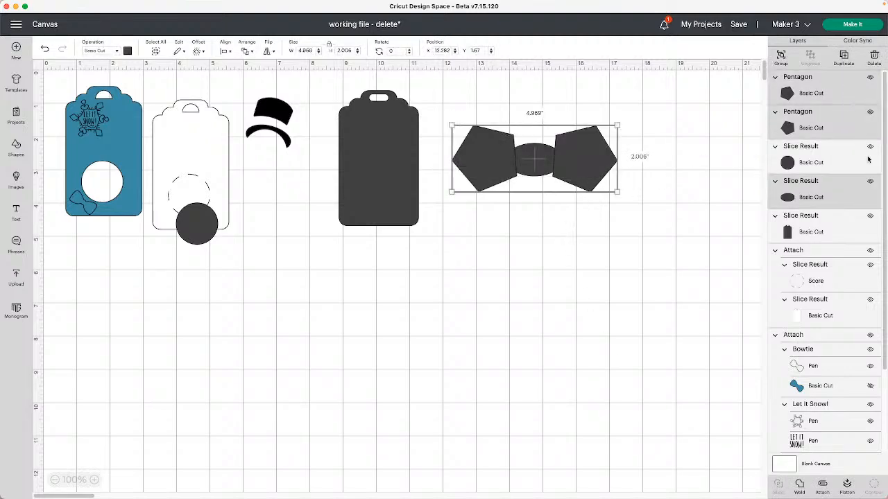
{"action": "left_click", "coordinate": [666, 161]}
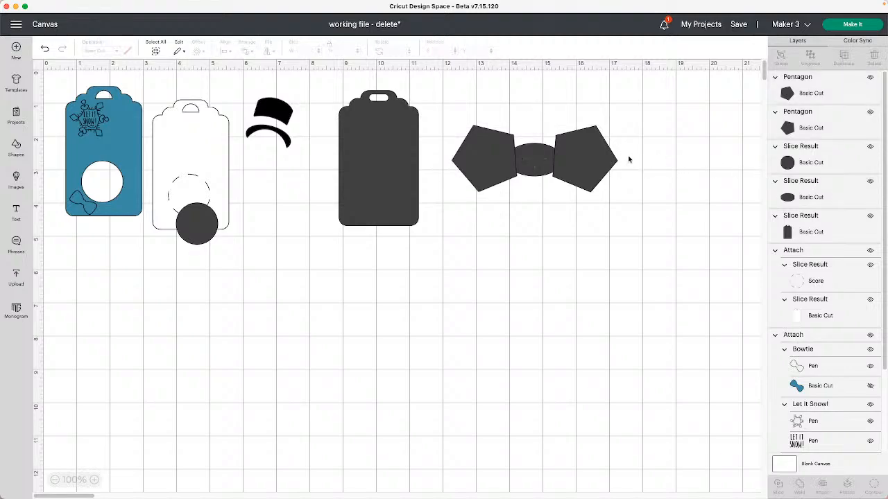
Step: Weld the two pentagons into one shape and slice it with the central oval
{"action": "left_click_drag", "start_coordinate": [463, 112], "coordinate": [604, 139]}
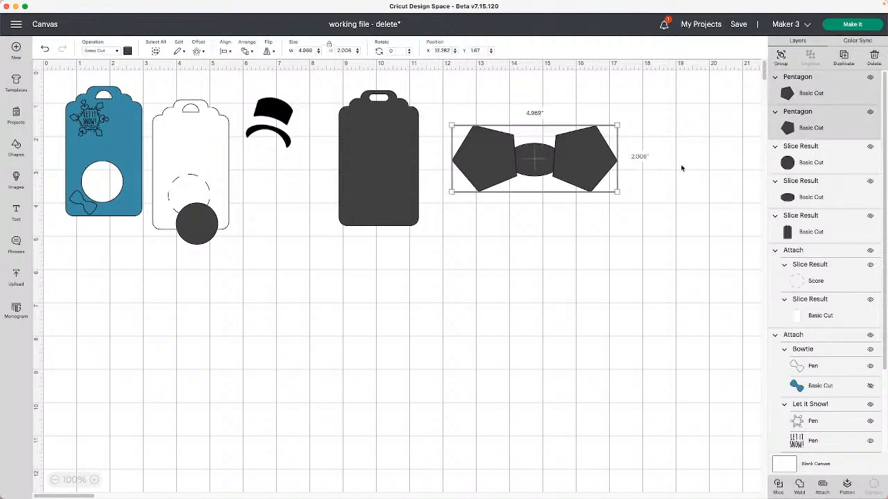
{"action": "left_click", "coordinate": [800, 484]}
{"action": "left_click_drag", "start_coordinate": [659, 272], "coordinate": [528, 150]}
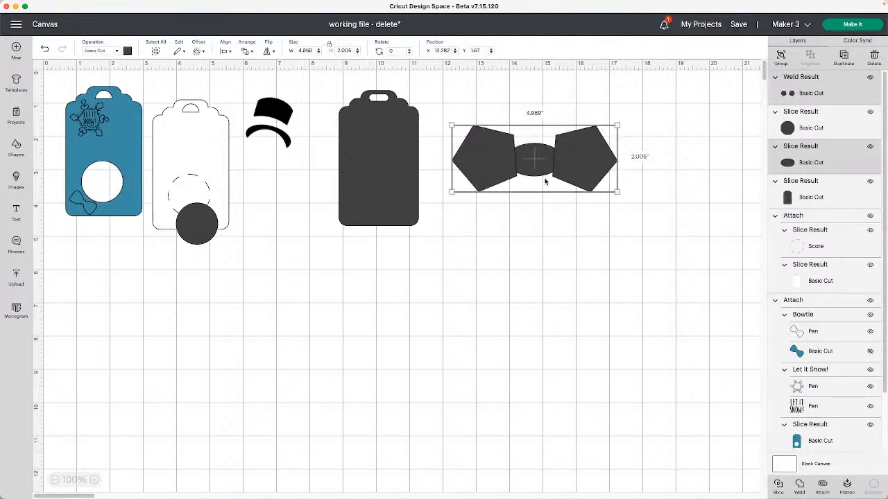
{"action": "left_click", "coordinate": [781, 489]}
Step: Separate the slice results by moving the notched pentagons downward, the oval ends upward and the barrel-shaped centre piece toward the dark tag
{"action": "left_click_drag", "start_coordinate": [581, 186], "coordinate": [602, 361]}
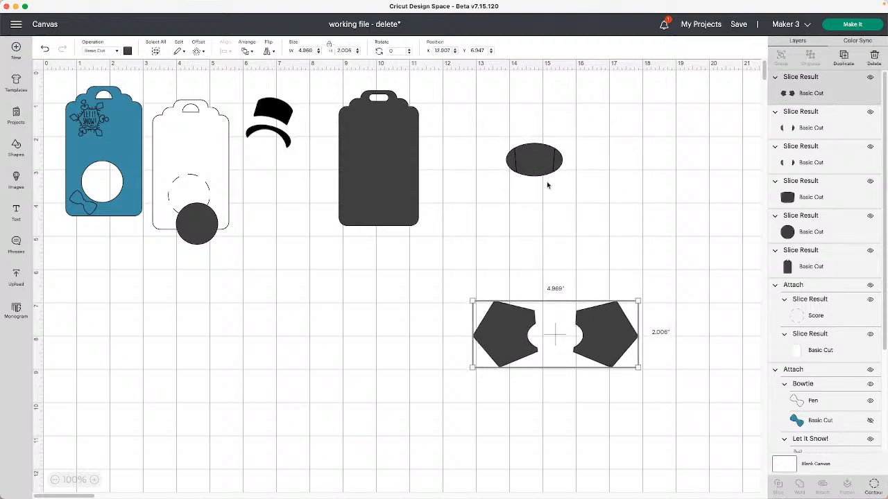
{"action": "left_click_drag", "start_coordinate": [532, 164], "coordinate": [540, 118]}
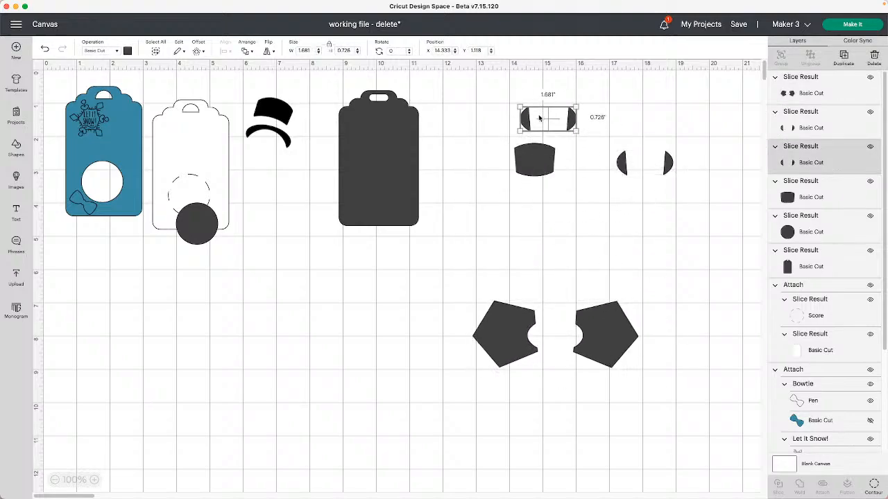
{"action": "left_click_drag", "start_coordinate": [529, 168], "coordinate": [473, 161]}
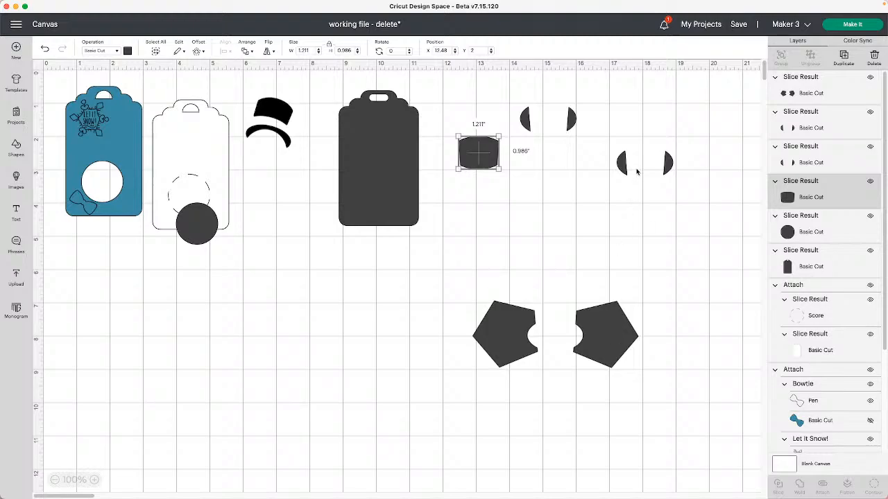
Step: Delete both pairs of oval end slivers and the notched pentagons, keeping only the barrel-shaped centre piece
{"action": "left_click_drag", "start_coordinate": [527, 118], "coordinate": [586, 233]}
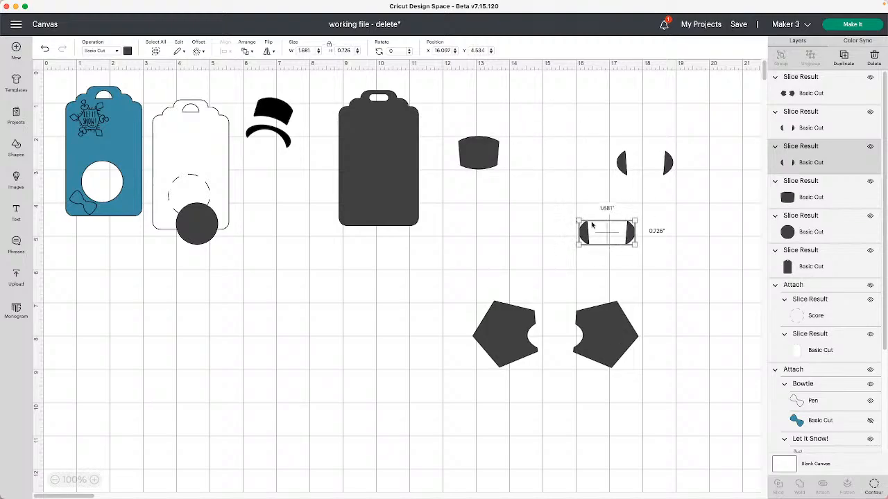
{"action": "key", "text": "Delete"}
{"action": "left_click", "coordinate": [623, 165]}
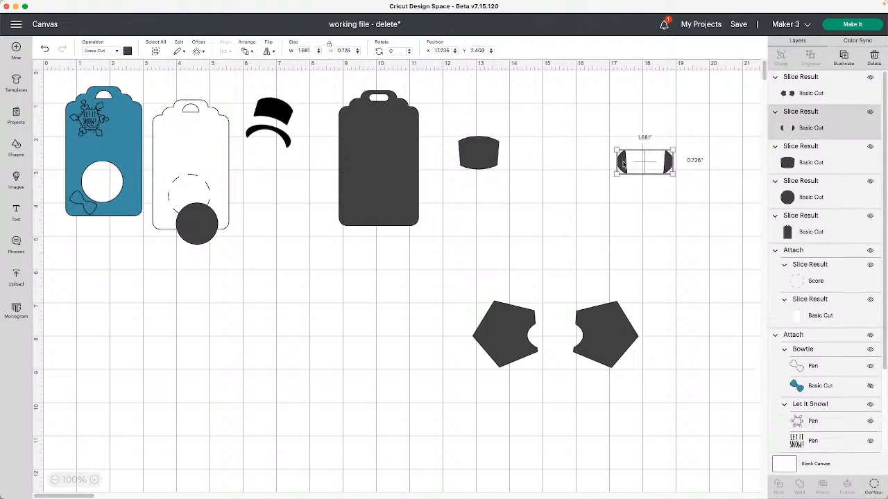
{"action": "key", "text": "Delete"}
{"action": "left_click", "coordinate": [616, 337]}
{"action": "key", "text": "Delete"}
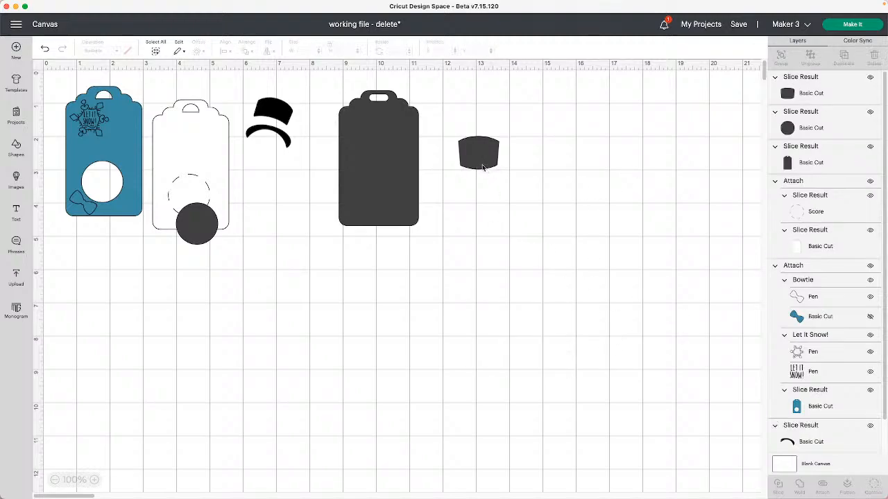
Step: Move the barrel-shaped piece into open space beside the dark tag and duplicate the 1.25 in circle
{"action": "left_click_drag", "start_coordinate": [472, 169], "coordinate": [342, 130]}
{"action": "left_click_drag", "start_coordinate": [433, 139], "coordinate": [518, 179]}
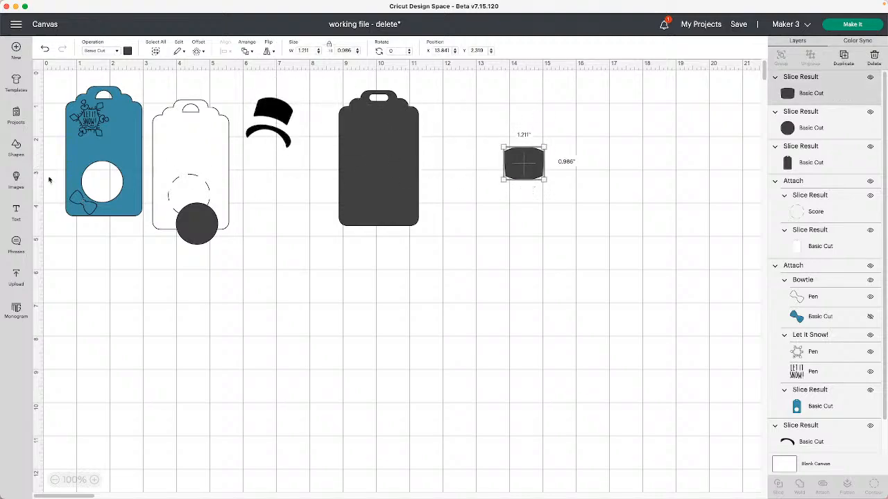
{"action": "left_click", "coordinate": [198, 229]}
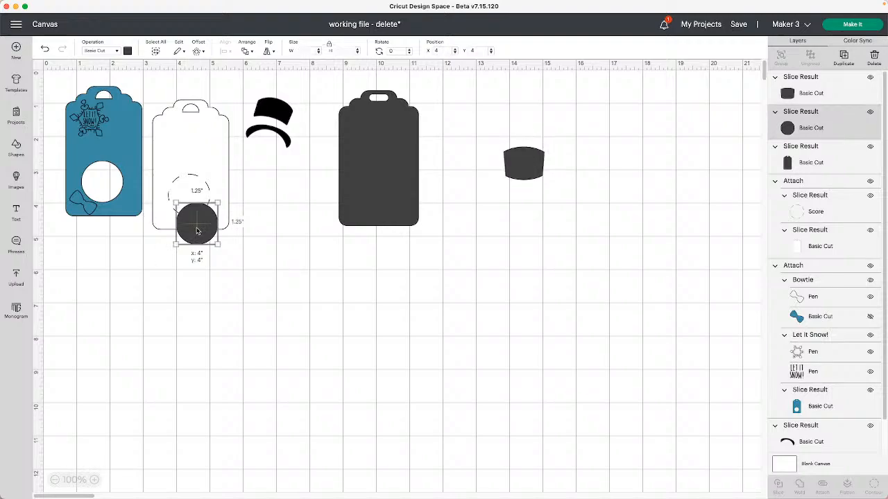
{"action": "left_click", "coordinate": [845, 55]}
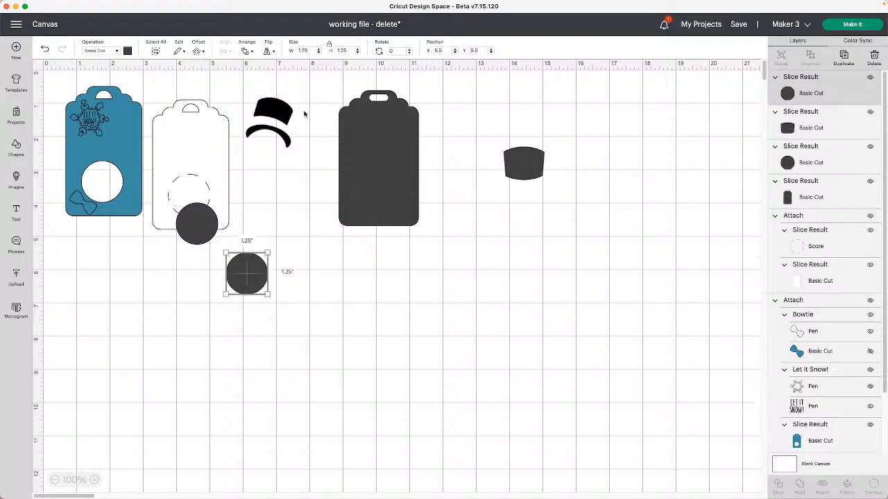
Step: Place a duplicate of the curved hat brim just under the barrel-shaped piece and set its rotation to 0
{"action": "left_click", "coordinate": [285, 138]}
{"action": "left_click", "coordinate": [844, 57]}
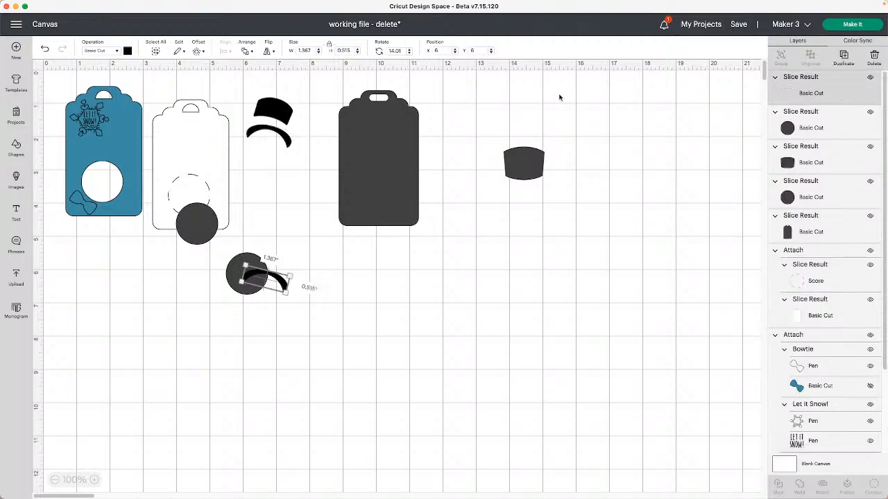
{"action": "left_click_drag", "start_coordinate": [281, 281], "coordinate": [527, 195]}
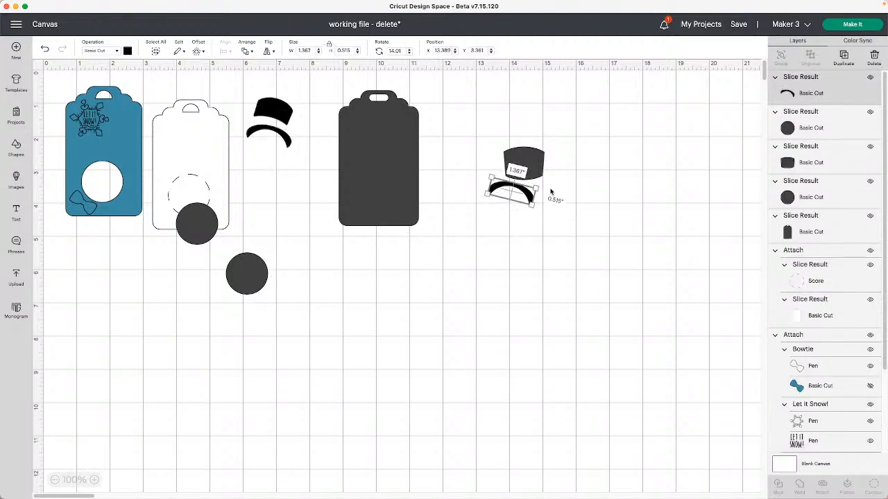
{"action": "left_click", "coordinate": [393, 51]}
{"action": "type", "text": "0"}
{"action": "key", "text": "Return"}
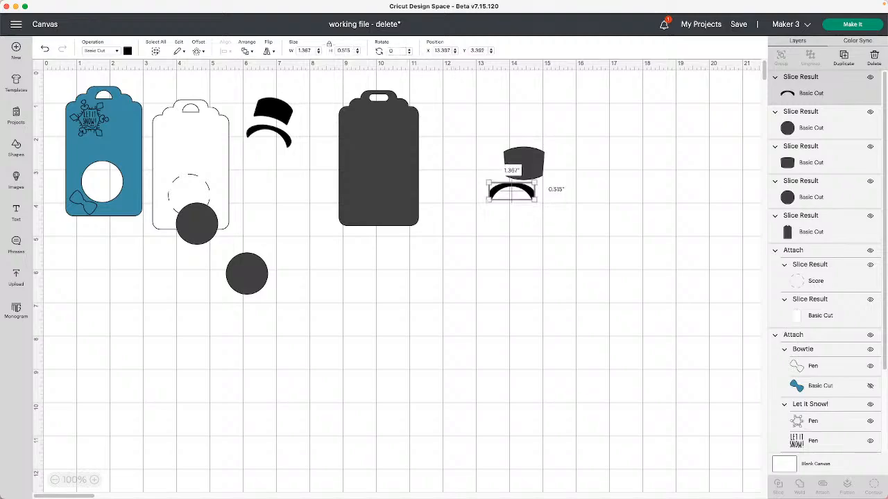
Step: Slice the barrel-shaped piece with the brim centred over its lower edge, and move the brim slices below it
{"action": "left_click", "coordinate": [582, 211]}
{"action": "left_click_drag", "start_coordinate": [528, 196], "coordinate": [494, 158]}
{"action": "left_click", "coordinate": [580, 196]}
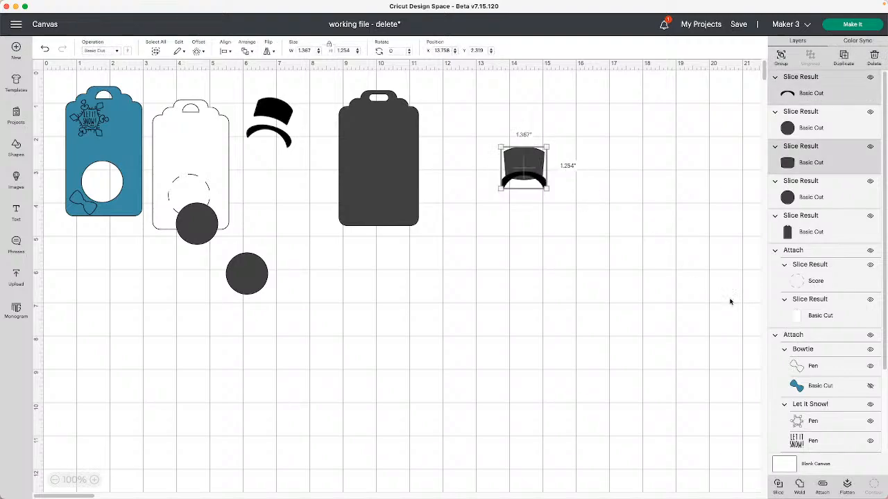
{"action": "left_click", "coordinate": [778, 484]}
{"action": "left_click_drag", "start_coordinate": [543, 184], "coordinate": [535, 226]}
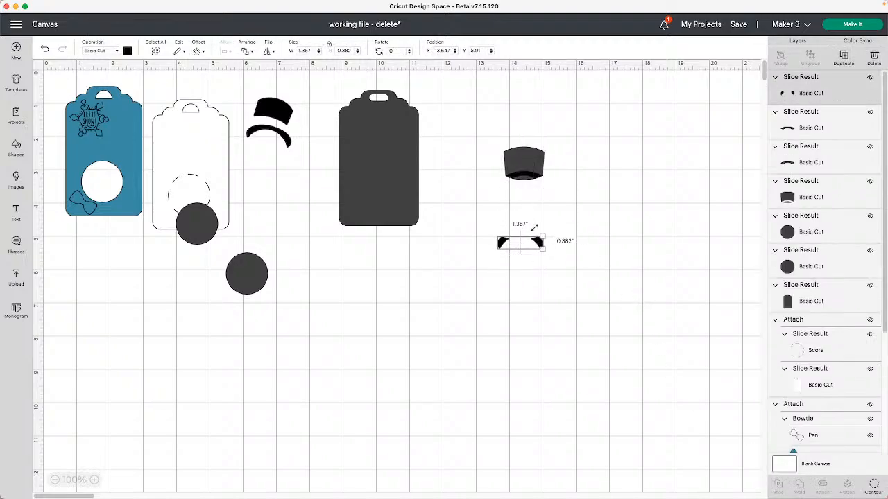
{"action": "left_click_drag", "start_coordinate": [527, 180], "coordinate": [528, 228]}
{"action": "left_click_drag", "start_coordinate": [531, 182], "coordinate": [510, 255]}
Step: Hide the contour of the small sliver beneath the sliced piece so only the hat crown shape remains
{"action": "left_click", "coordinate": [533, 172]}
{"action": "left_click", "coordinate": [874, 485]}
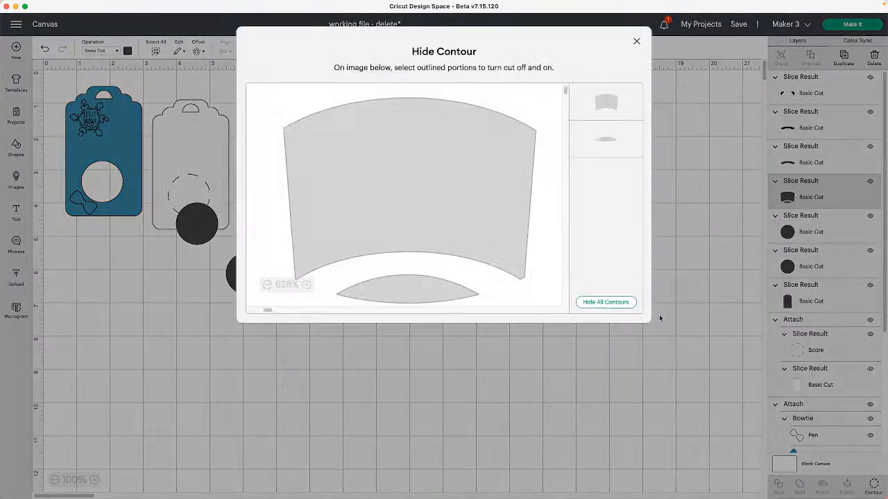
{"action": "left_click", "coordinate": [437, 283]}
{"action": "left_click", "coordinate": [582, 412]}
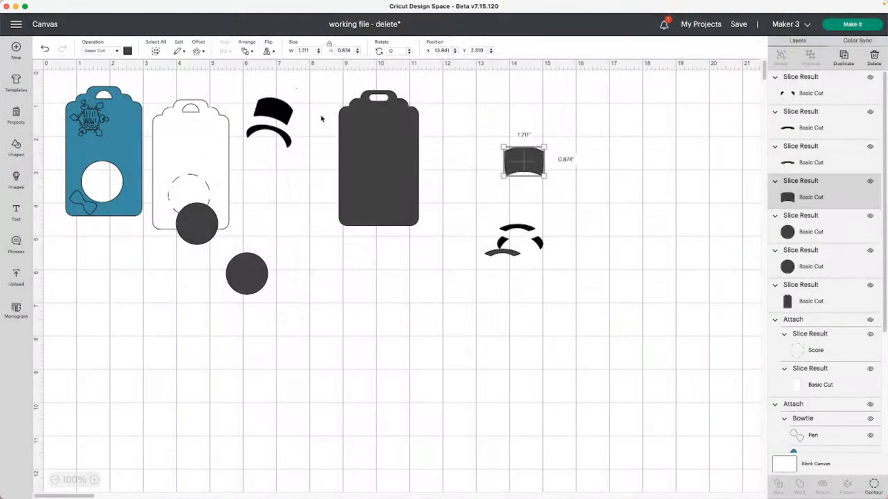
Step: Rotate the new hat crown to about 15°, resize it to about 1.14 by 0.91 in, and move it up beside the dark tag
{"action": "left_click_drag", "start_coordinate": [534, 166], "coordinate": [491, 131]}
{"action": "left_click", "coordinate": [473, 120]}
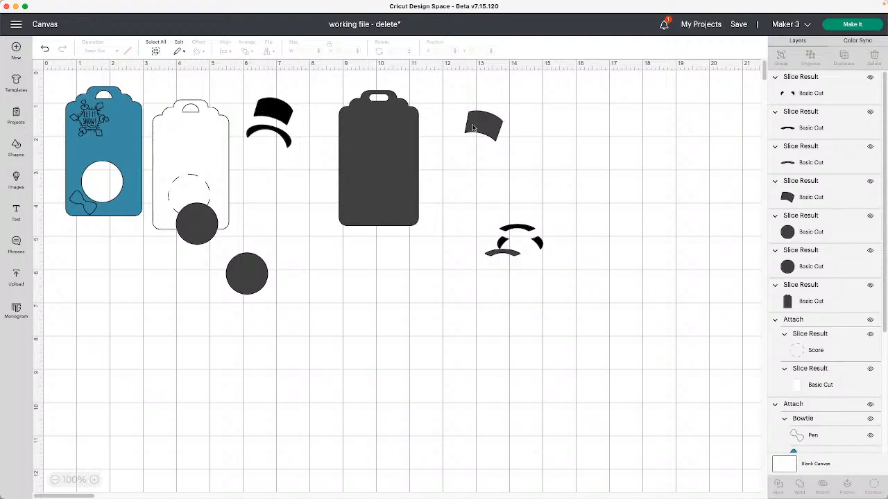
{"action": "left_click_drag", "start_coordinate": [475, 127], "coordinate": [497, 129]}
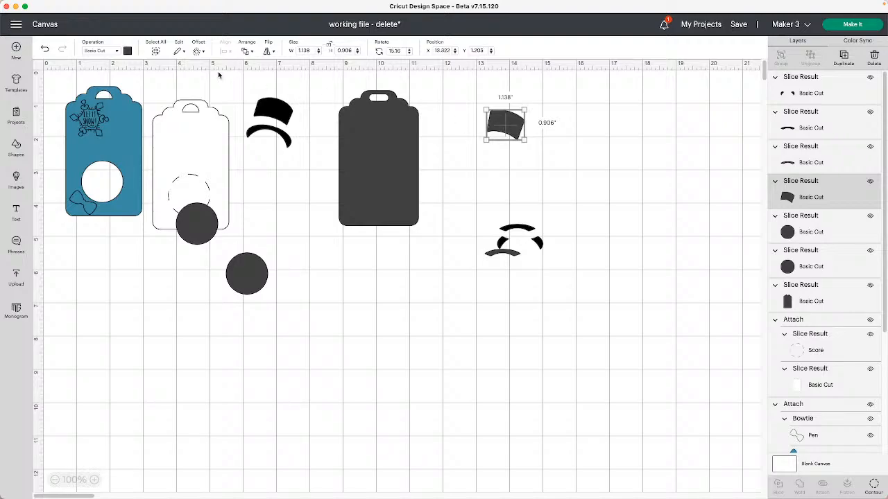
Step: Create a thin offset around the tilted hat crown, about 1.2 by 0.97 in overall
{"action": "left_click", "coordinate": [199, 51]}
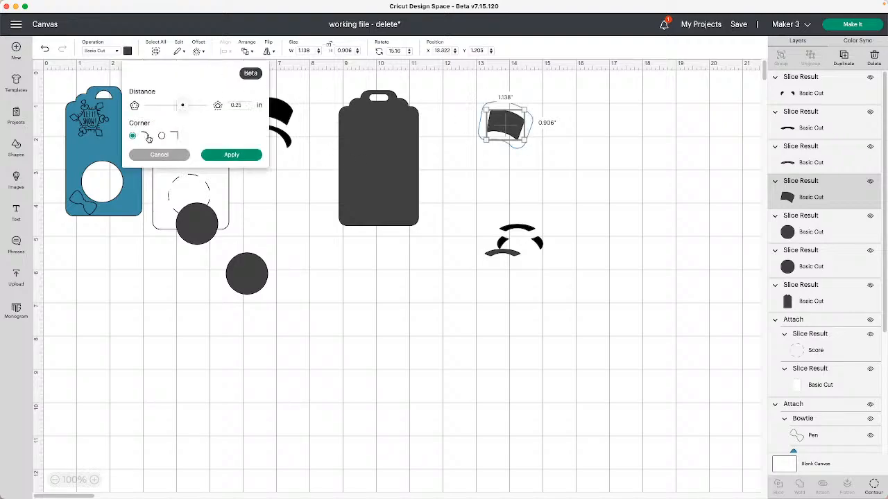
{"action": "mouse_move", "coordinate": [183, 105]}
{"action": "left_mouse_down"}
{"action": "mouse_move", "coordinate": [189, 108]}
{"action": "mouse_move", "coordinate": [180, 107]}
{"action": "left_mouse_up"}
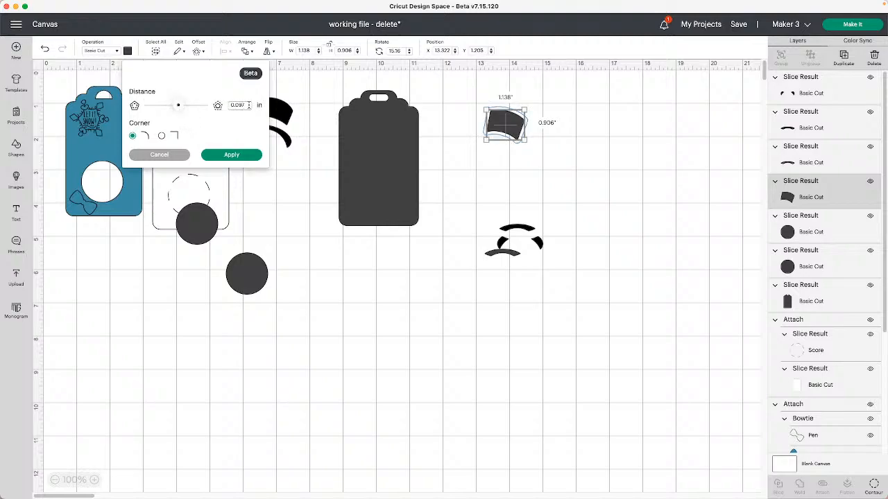
{"action": "key", "text": "BackSpace"}
{"action": "key", "text": "BackSpace"}
{"action": "left_click", "coordinate": [250, 129]}
{"action": "left_click", "coordinate": [248, 158]}
{"action": "left_click", "coordinate": [659, 199]}
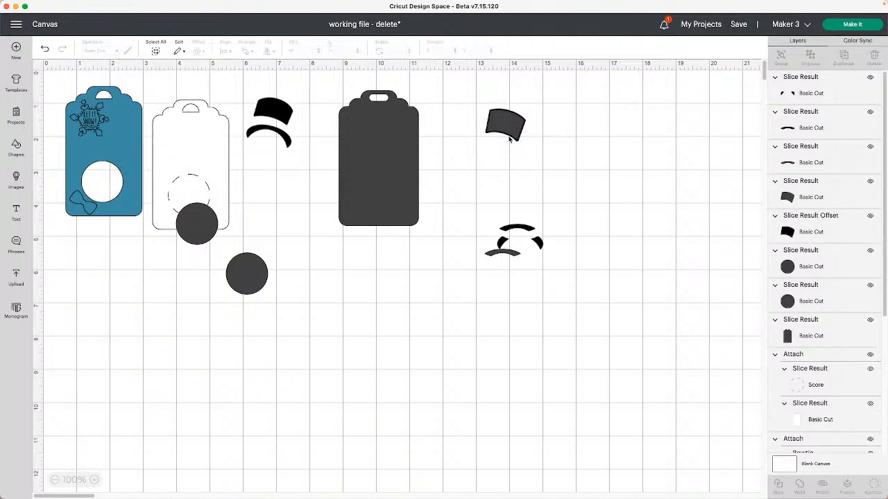
Step: Move the offset shape away from the hat crown, and delete the original crown together with the leftover brim slices
{"action": "left_click_drag", "start_coordinate": [506, 125], "coordinate": [543, 113]}
{"action": "left_click", "coordinate": [507, 122]}
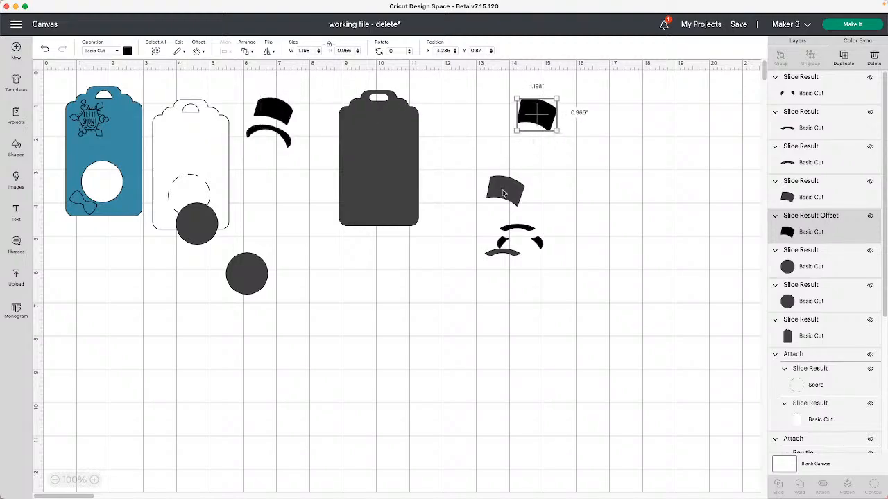
{"action": "left_click_drag", "start_coordinate": [506, 193], "coordinate": [543, 235]}
{"action": "left_click_drag", "start_coordinate": [466, 195], "coordinate": [646, 303]}
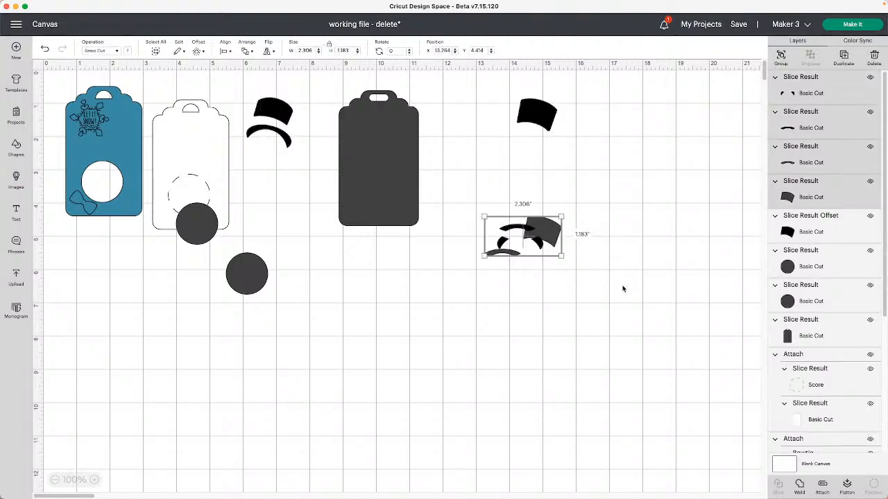
{"action": "key", "text": "Delete"}
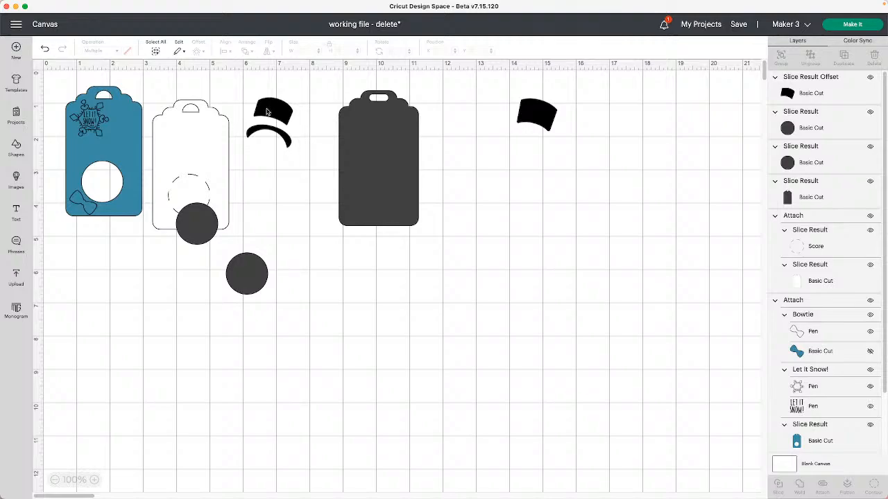
Step: Lower the smaller hat crown onto its brim, then duplicate the brim and place the copy beneath the separate offset crown
{"action": "left_click_drag", "start_coordinate": [267, 111], "coordinate": [270, 124]}
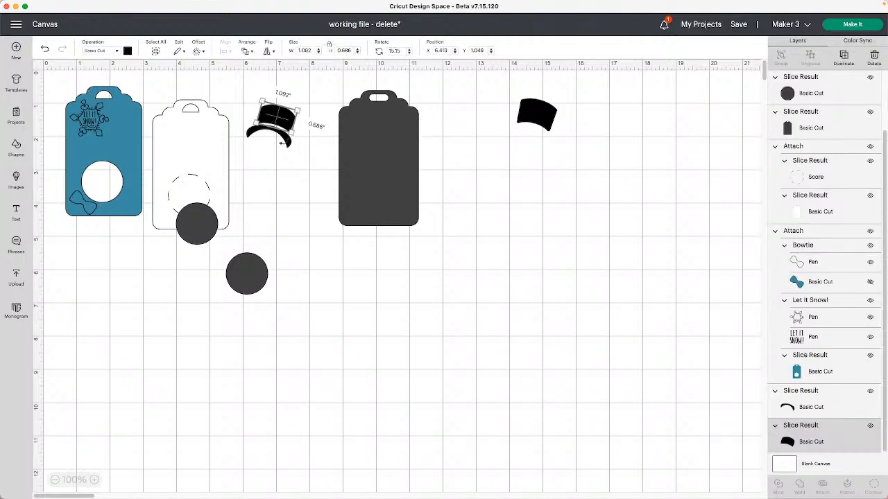
{"action": "left_click", "coordinate": [302, 188]}
{"action": "left_click", "coordinate": [287, 143]}
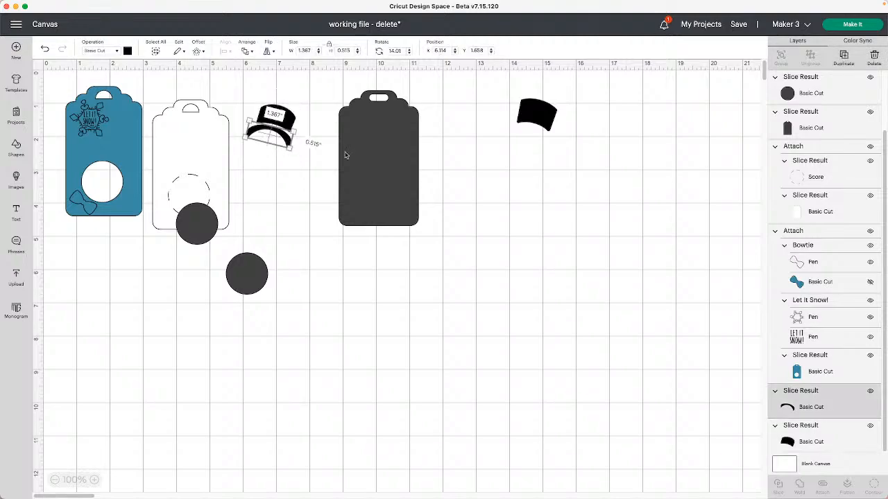
{"action": "left_click", "coordinate": [844, 56]}
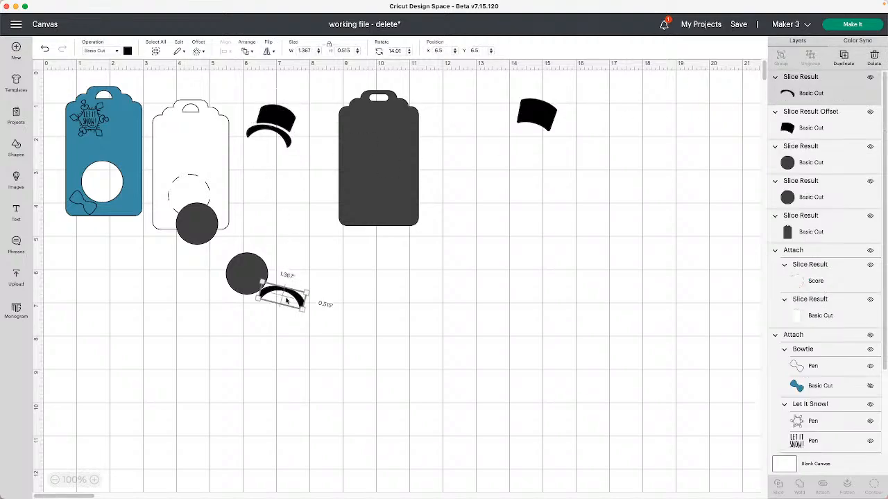
{"action": "left_click_drag", "start_coordinate": [289, 295], "coordinate": [541, 132]}
Step: Nudge the offset crown into line just above the duplicated brim and select both hat pieces
{"action": "left_click", "coordinate": [571, 122]}
{"action": "left_click", "coordinate": [553, 120]}
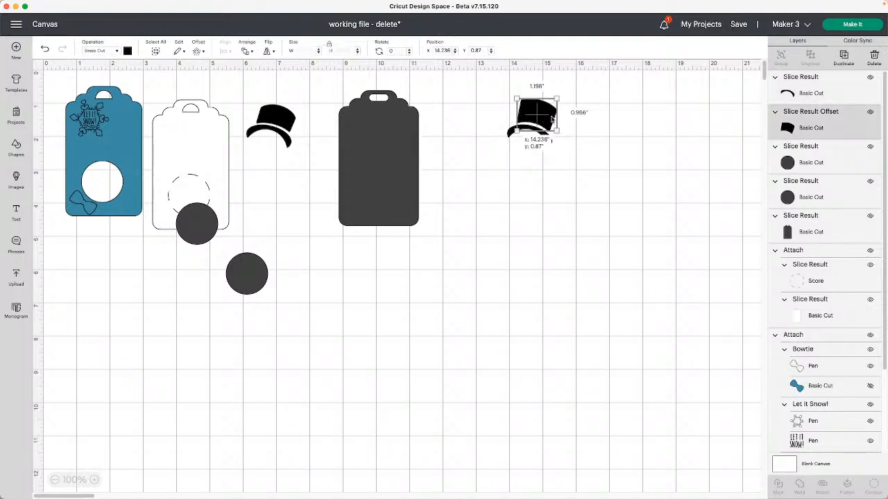
{"action": "left_click", "coordinate": [585, 133]}
{"action": "left_click_drag", "start_coordinate": [546, 121], "coordinate": [545, 121]}
{"action": "left_click_drag", "start_coordinate": [596, 173], "coordinate": [502, 88]}
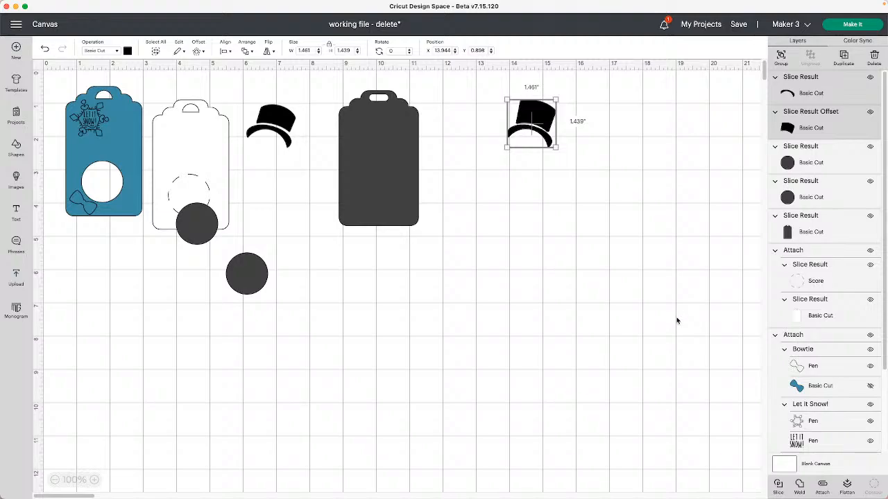
Step: Recolor the dark circle overlapping the white tag to white and move it onto the lower part of the dark tag
{"action": "left_click", "coordinate": [206, 229]}
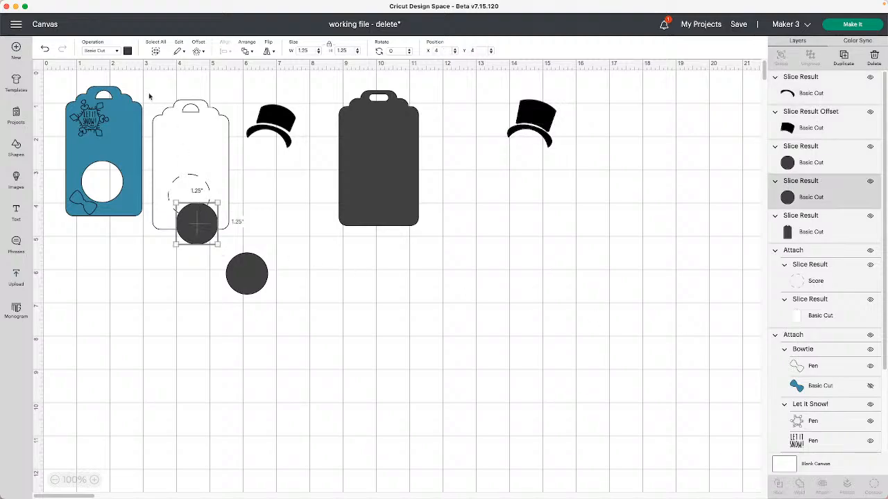
{"action": "left_click", "coordinate": [127, 52]}
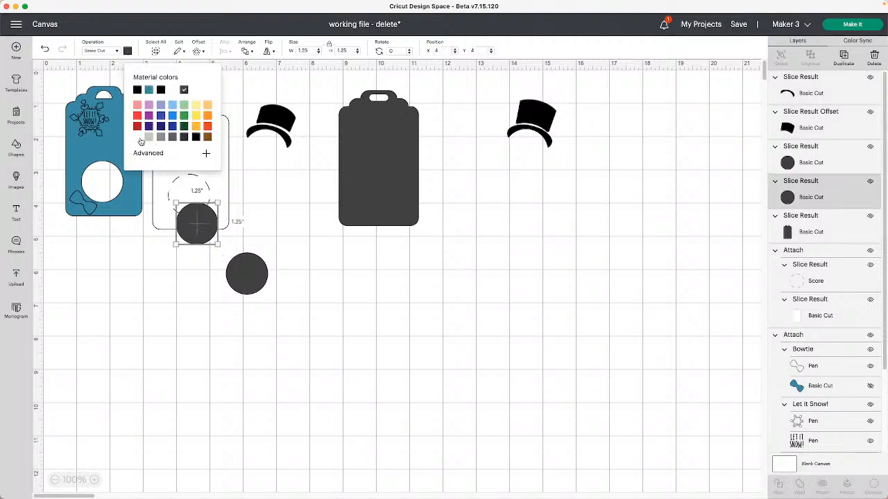
{"action": "left_click", "coordinate": [138, 137]}
{"action": "left_click", "coordinate": [248, 223]}
{"action": "left_click_drag", "start_coordinate": [190, 223], "coordinate": [373, 191]}
{"action": "left_click", "coordinate": [569, 191]}
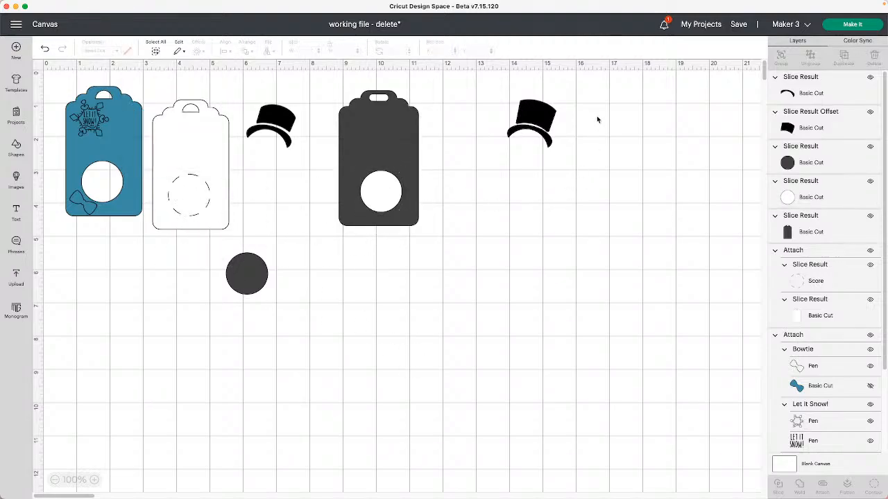
Step: Move the offset crown and its brim together onto the upper edge of the white circle on the dark tag
{"action": "left_click_drag", "start_coordinate": [498, 88], "coordinate": [584, 155]}
{"action": "left_click_drag", "start_coordinate": [544, 123], "coordinate": [395, 163]}
{"action": "left_click", "coordinate": [475, 168]}
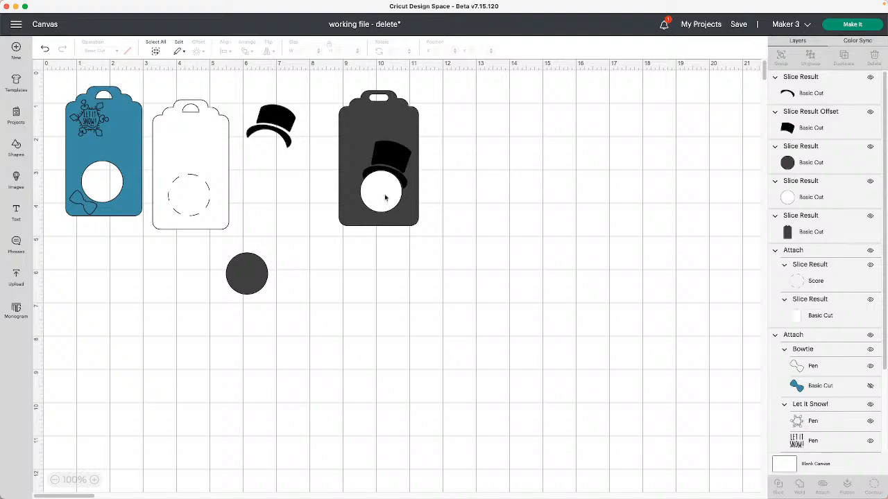
Step: Delete the original hat crown and brim between the white tag and the dark tag
{"action": "scroll", "coordinate": [789, 356], "scroll_direction": "down", "scroll_amount": 3}
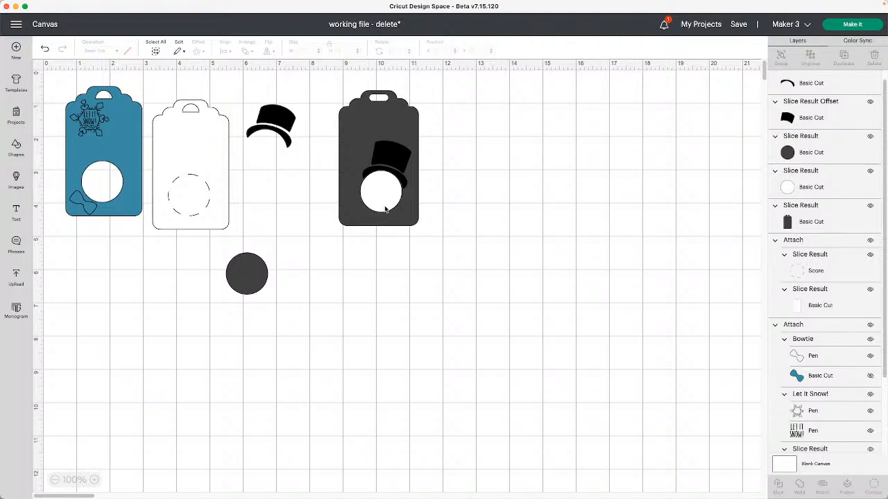
{"action": "scroll", "coordinate": [386, 208], "scroll_direction": "down", "scroll_amount": 3}
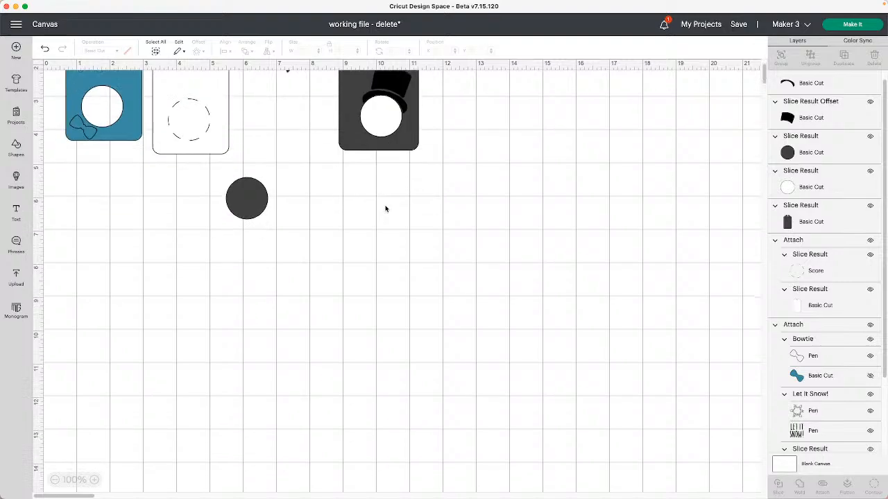
{"action": "scroll", "coordinate": [385, 207], "scroll_direction": "up", "scroll_amount": 3}
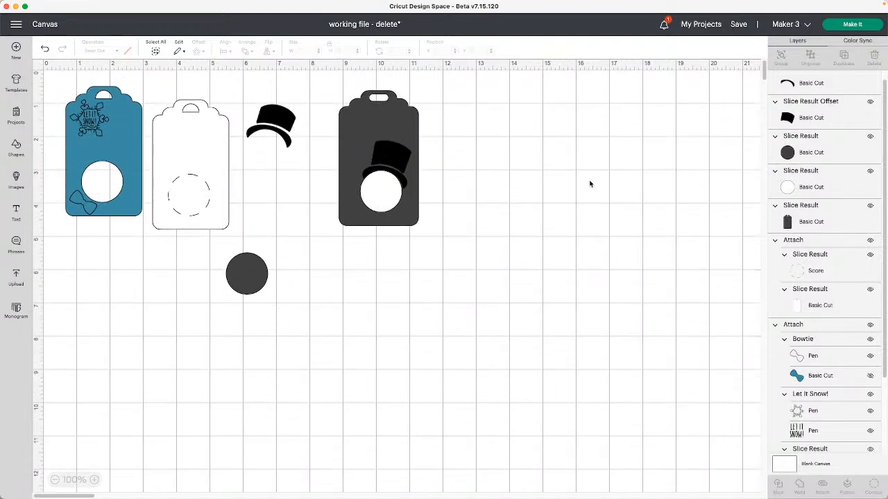
{"action": "left_click_drag", "start_coordinate": [251, 93], "coordinate": [277, 159]}
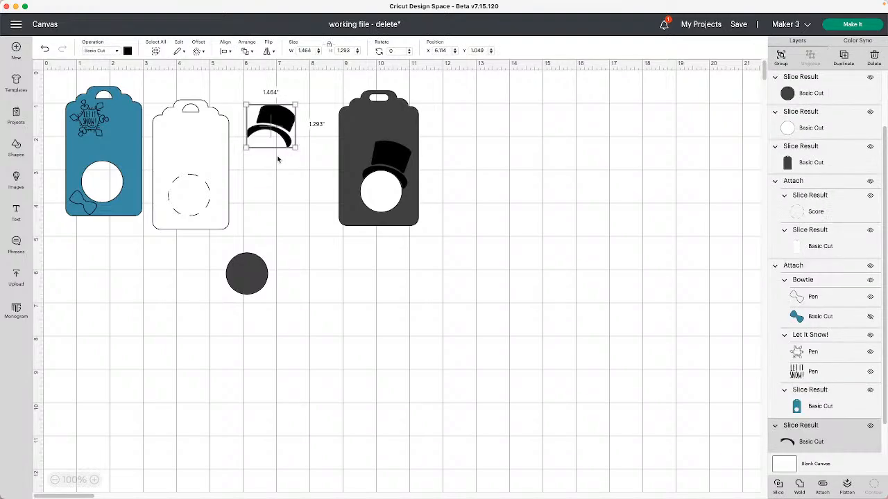
{"action": "key", "text": "Delete"}
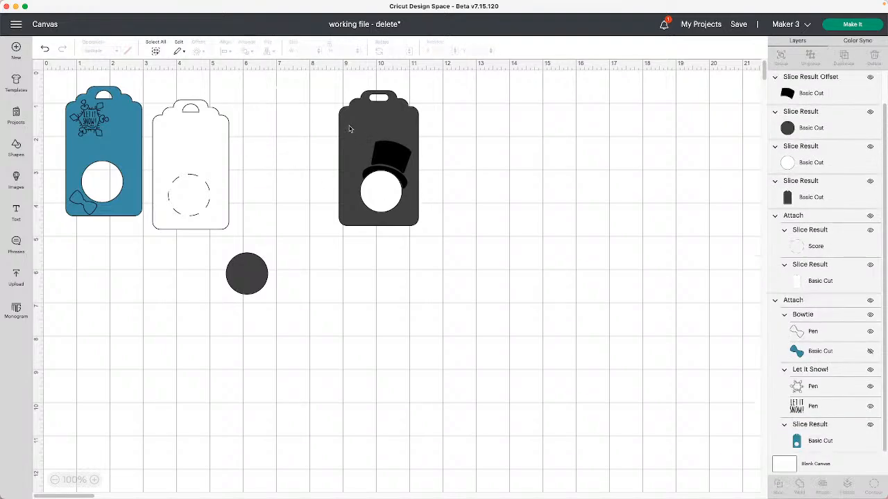
Step: Recolor the dark tag to a custom very pale blue
{"action": "left_click", "coordinate": [73, 121]}
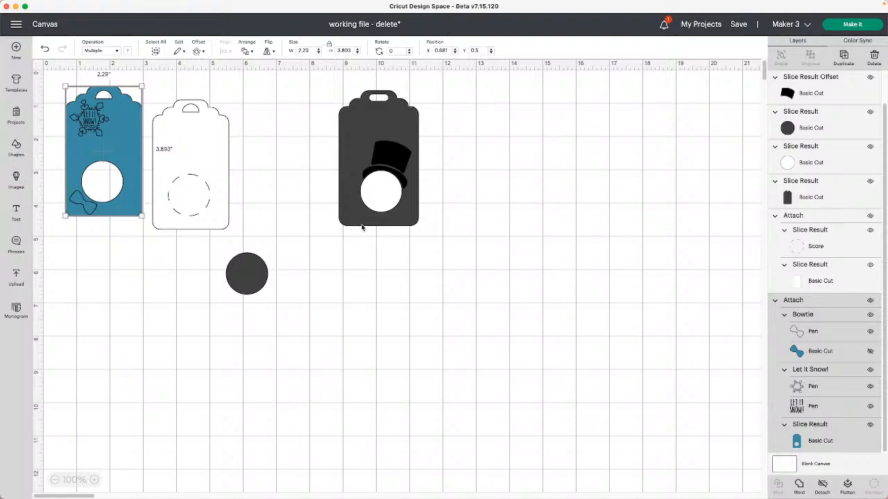
{"action": "left_click", "coordinate": [362, 123]}
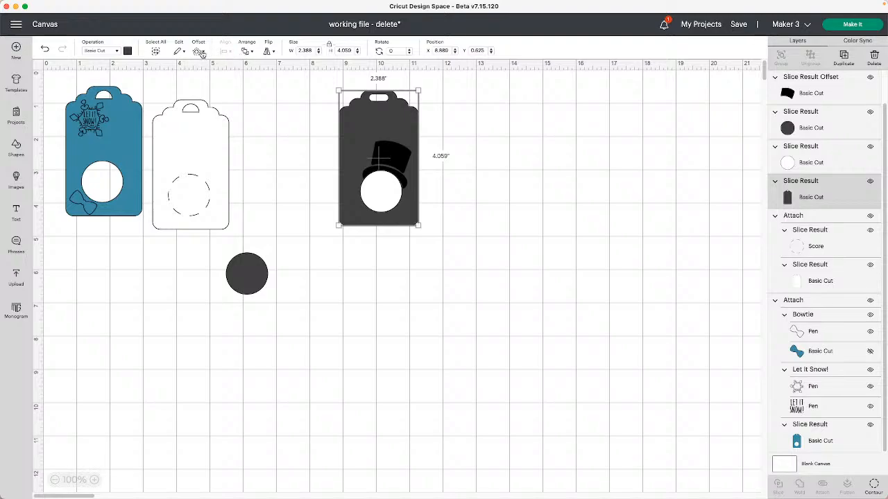
{"action": "left_click", "coordinate": [128, 52]}
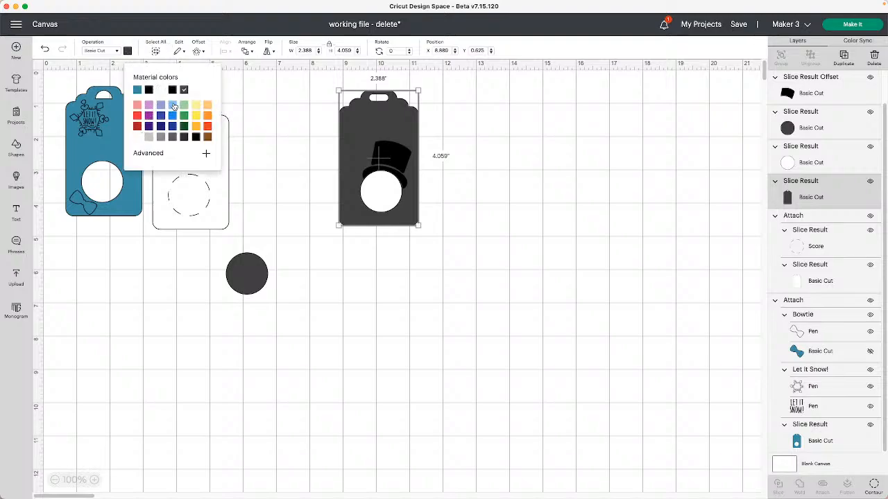
{"action": "left_click", "coordinate": [173, 106]}
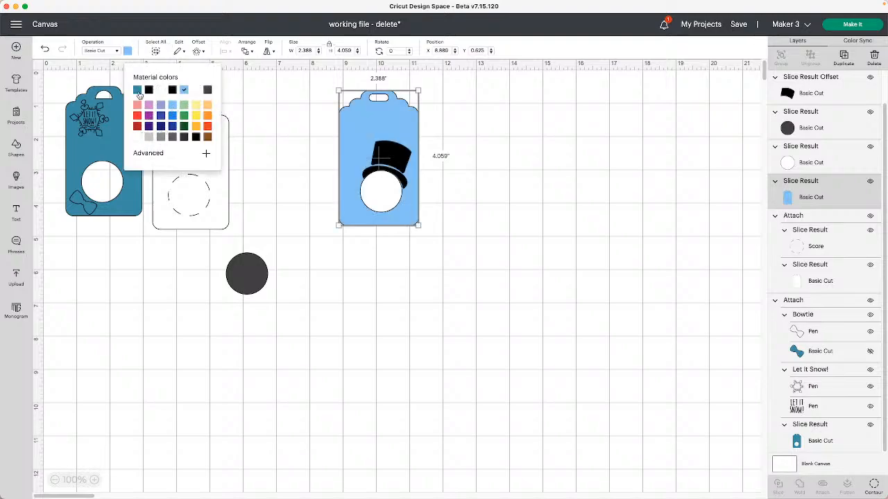
{"action": "left_click", "coordinate": [158, 154]}
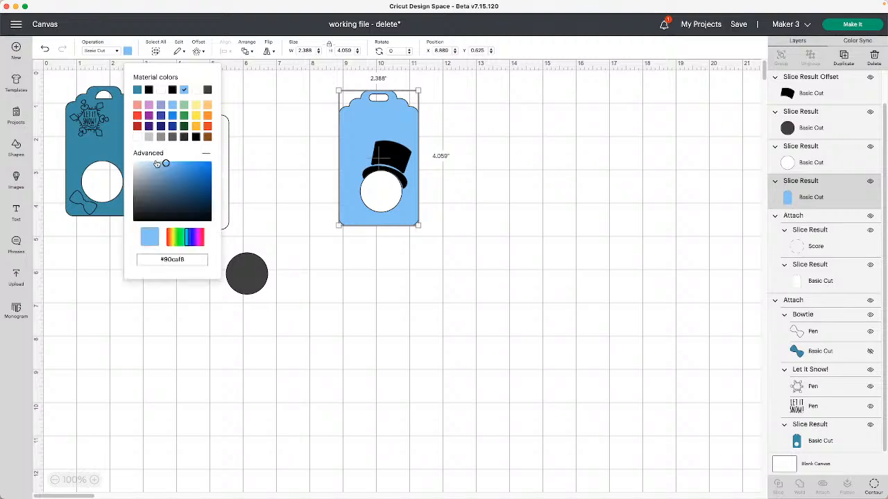
{"action": "left_click", "coordinate": [138, 162]}
{"action": "left_click", "coordinate": [459, 173]}
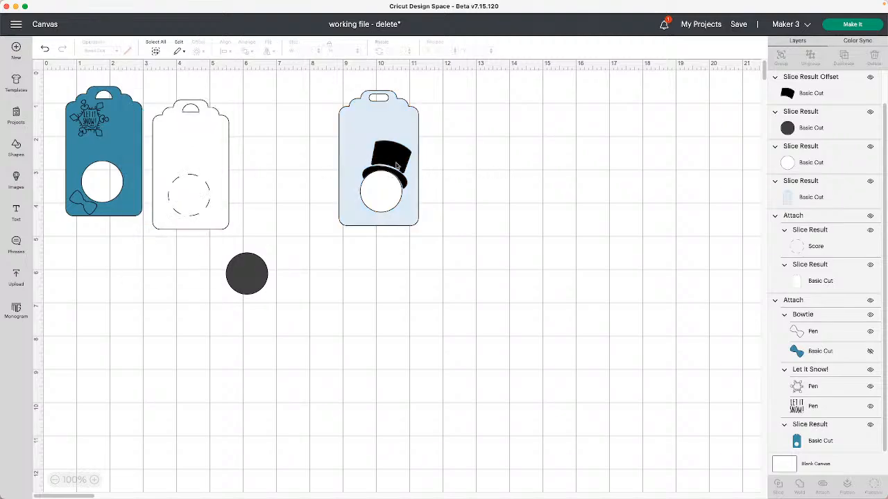
Step: Duplicate the Let It Snow! drawing from the teal tag and place the copy in the pale blue tag's upper left area
{"action": "left_click", "coordinate": [119, 171]}
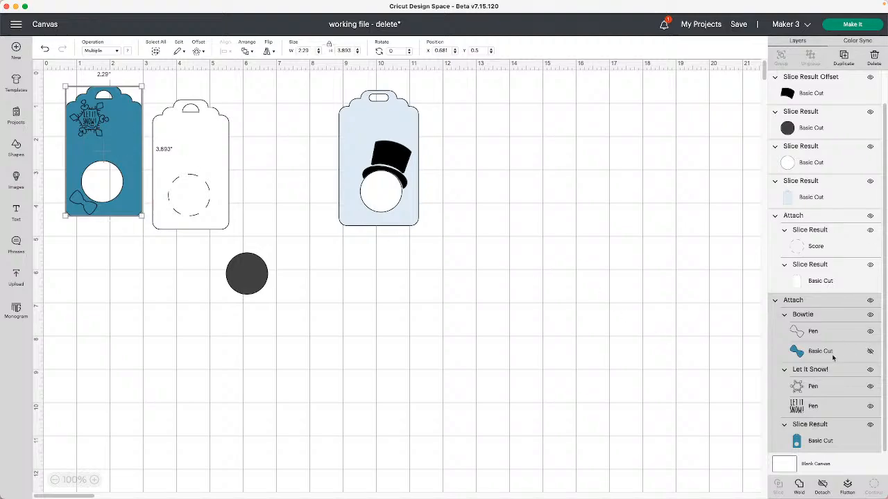
{"action": "left_click", "coordinate": [825, 380]}
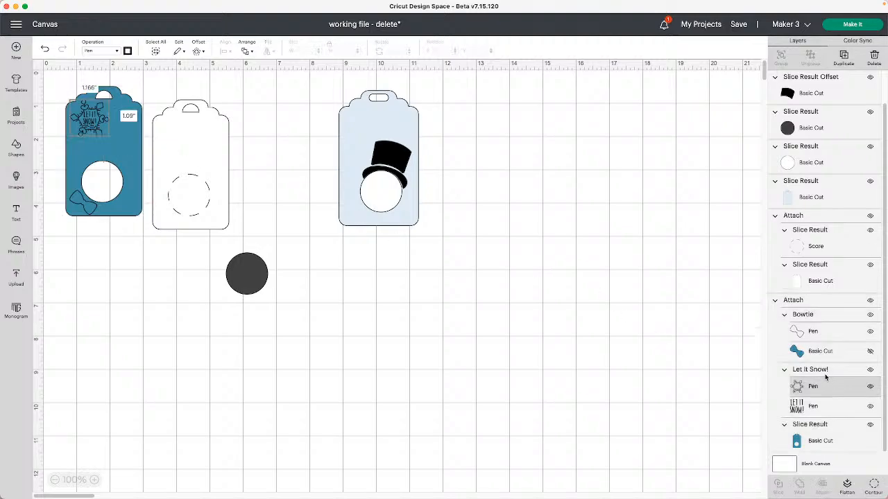
{"action": "left_click", "coordinate": [843, 58]}
{"action": "left_click_drag", "start_coordinate": [82, 109], "coordinate": [363, 130]}
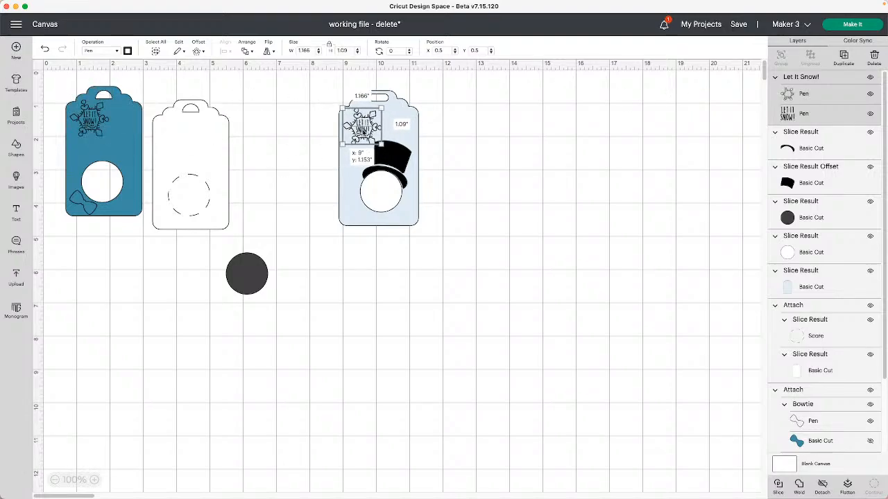
{"action": "left_click", "coordinate": [553, 191]}
Step: Nudge the hat crown slightly to the right to fine-tune its position above the brim on the pale blue tag
{"action": "left_click", "coordinate": [406, 160]}
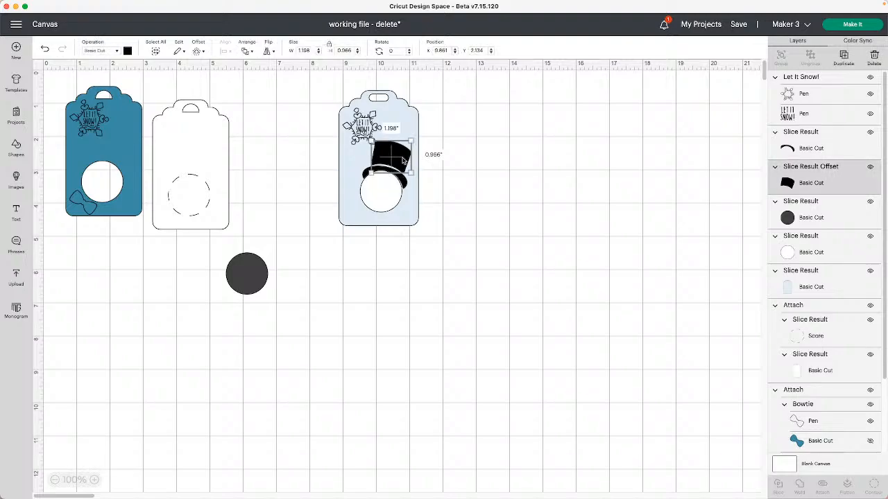
{"action": "left_click_drag", "start_coordinate": [388, 151], "coordinate": [389, 151]}
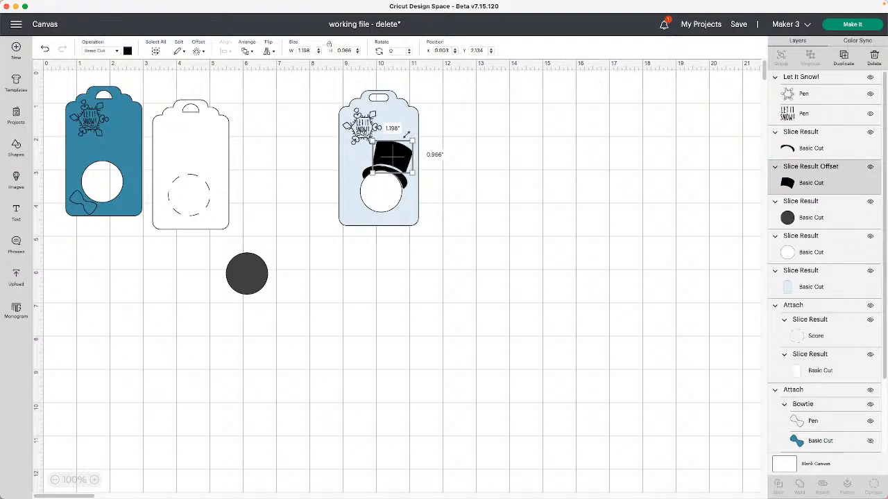
{"action": "left_click", "coordinate": [434, 140]}
{"action": "left_click", "coordinate": [403, 153]}
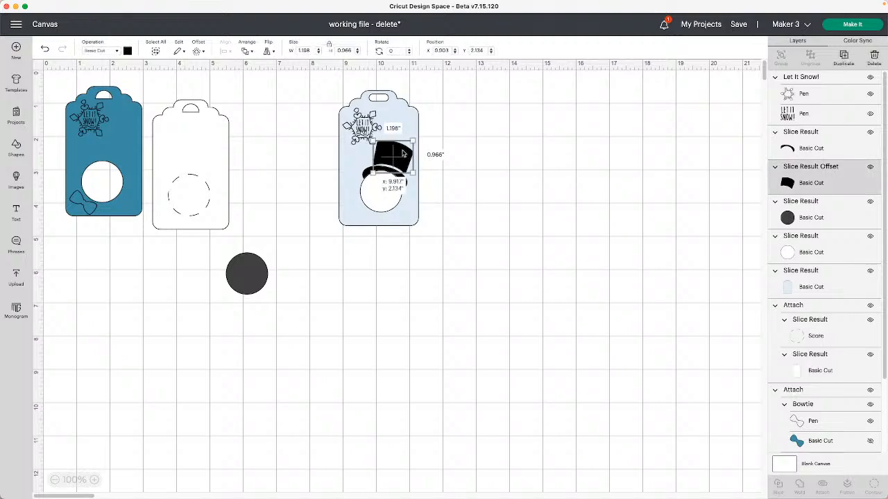
{"action": "left_click", "coordinate": [485, 160]}
{"action": "left_click", "coordinate": [407, 166]}
{"action": "left_click", "coordinate": [476, 146]}
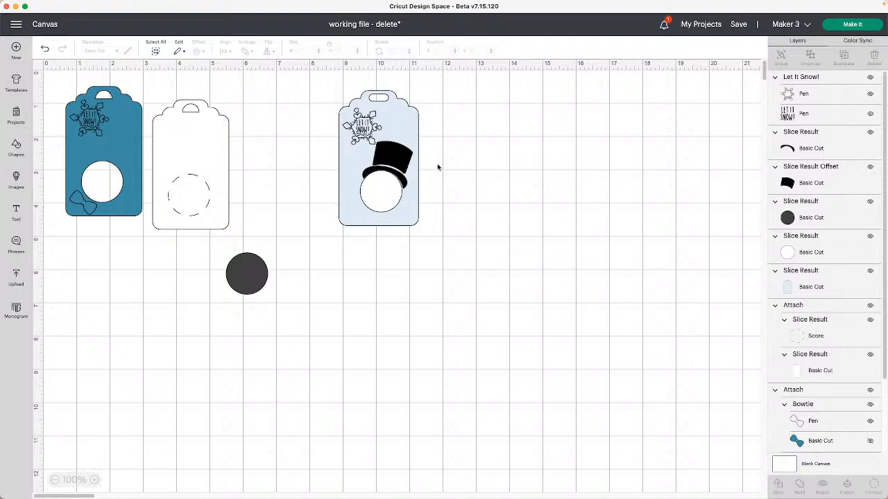
{"action": "left_click", "coordinate": [392, 158]}
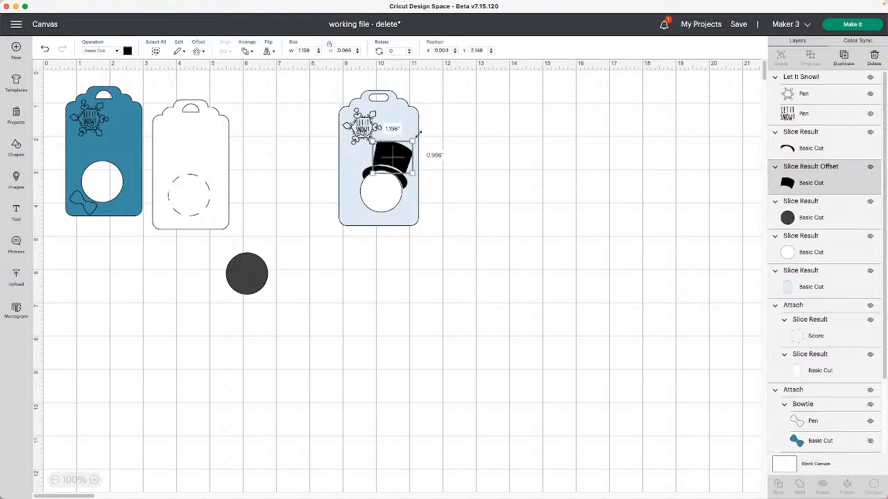
{"action": "left_click_drag", "start_coordinate": [422, 133], "coordinate": [400, 158]}
{"action": "left_click", "coordinate": [476, 144]}
{"action": "left_click", "coordinate": [491, 188]}
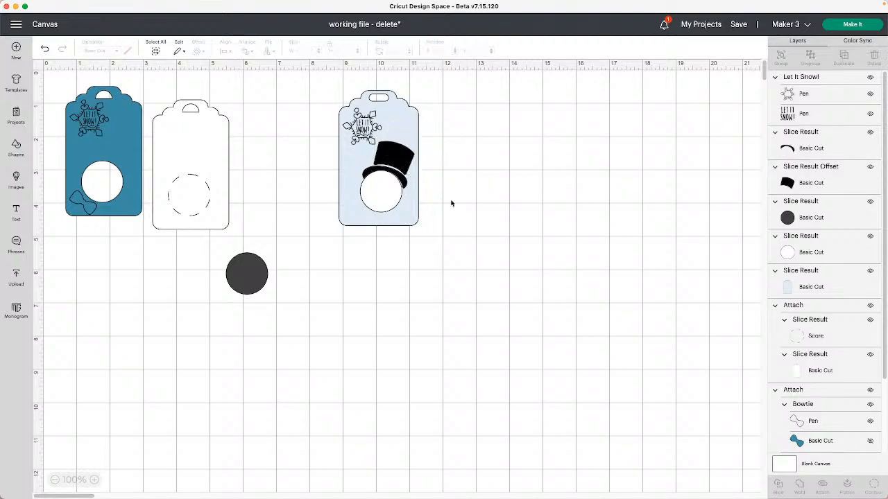
Step: Duplicate the pale blue tag, line the copy up over the original, and send it to the back
{"action": "left_click", "coordinate": [378, 200]}
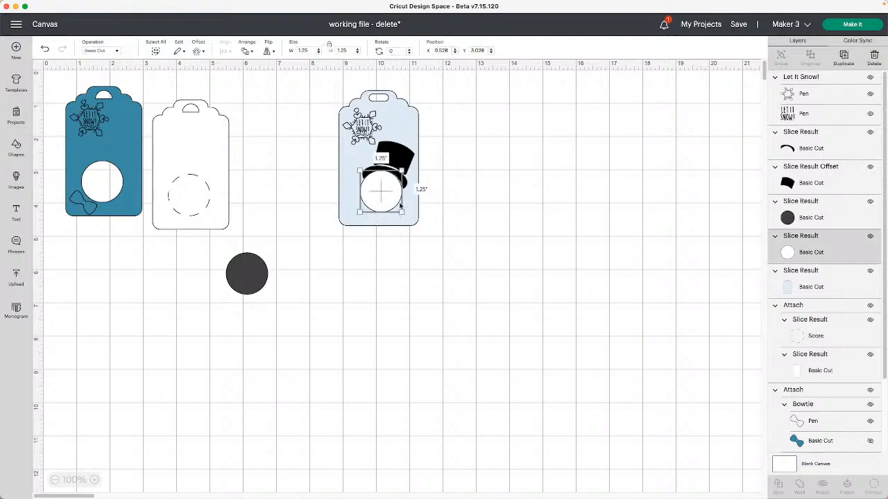
{"action": "left_click", "coordinate": [423, 211]}
{"action": "left_click", "coordinate": [418, 213]}
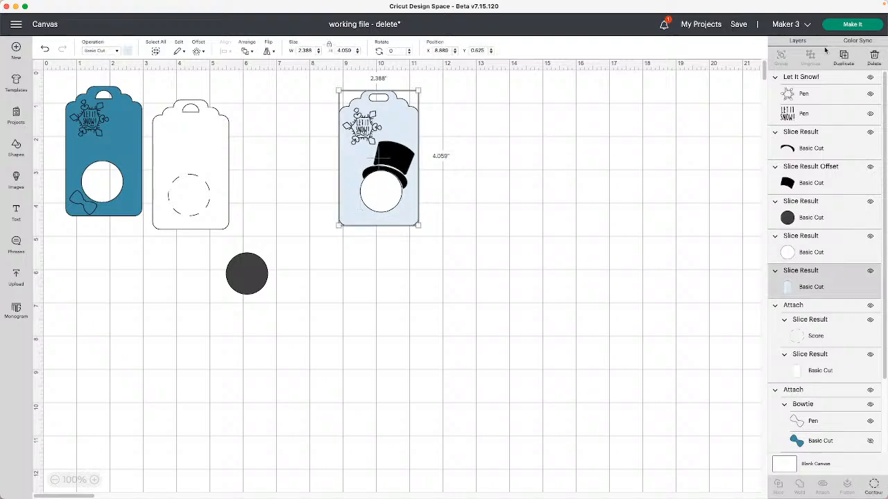
{"action": "left_click", "coordinate": [843, 56]}
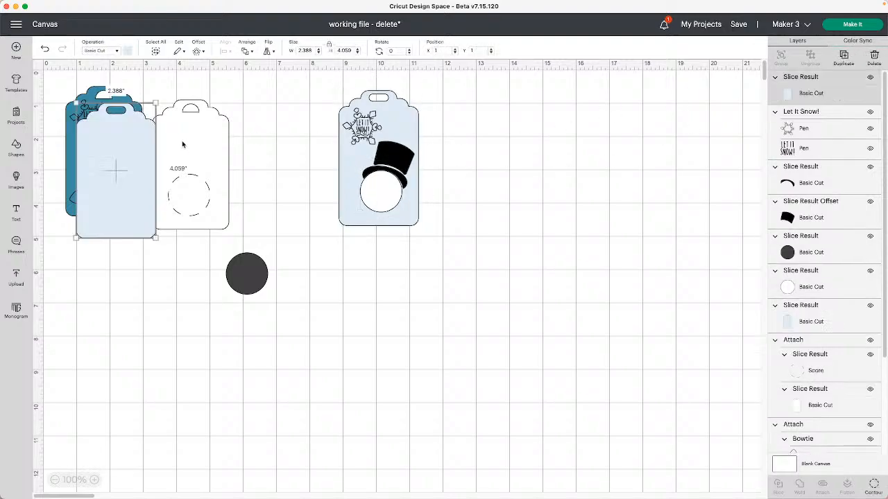
{"action": "left_click_drag", "start_coordinate": [142, 150], "coordinate": [401, 136]}
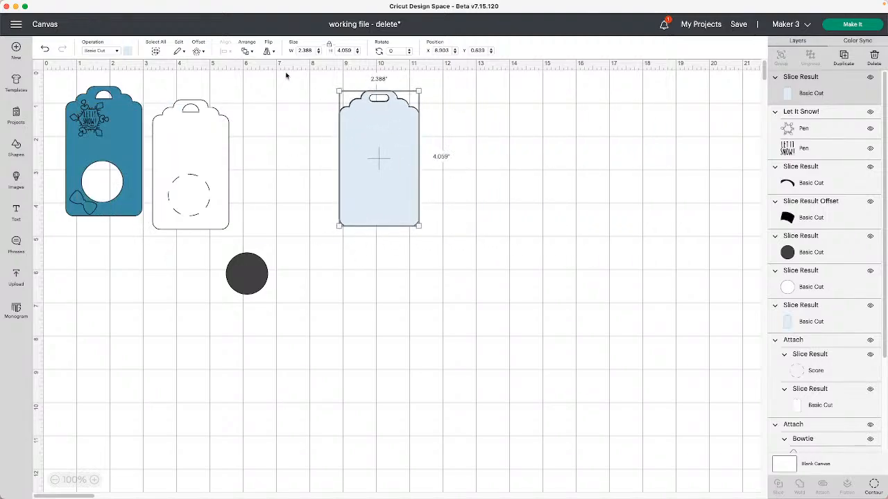
{"action": "left_click", "coordinate": [246, 50]}
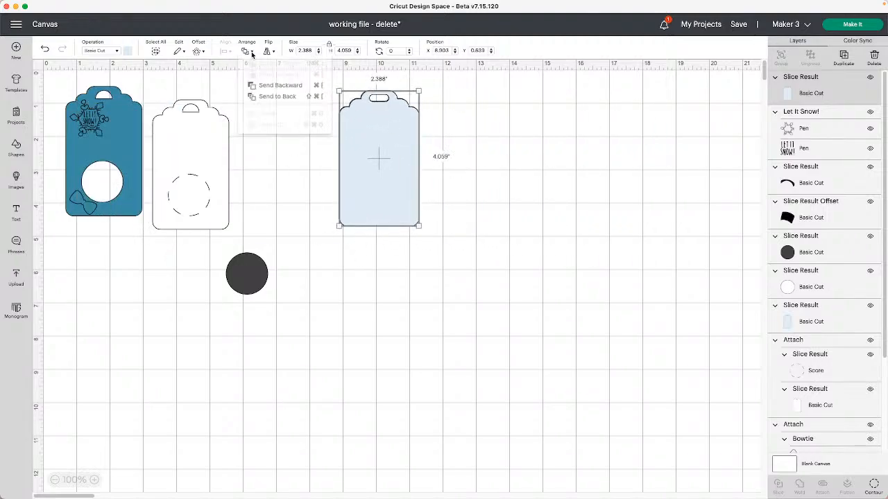
{"action": "left_click", "coordinate": [297, 102]}
{"action": "left_click", "coordinate": [514, 231]}
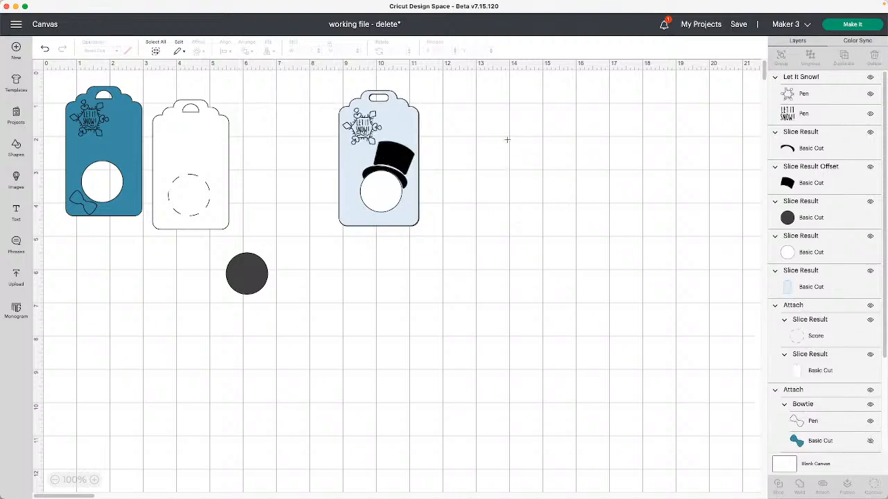
Step: Center-align the two stacked pale blue tags on each other
{"action": "left_click_drag", "start_coordinate": [495, 129], "coordinate": [408, 106]}
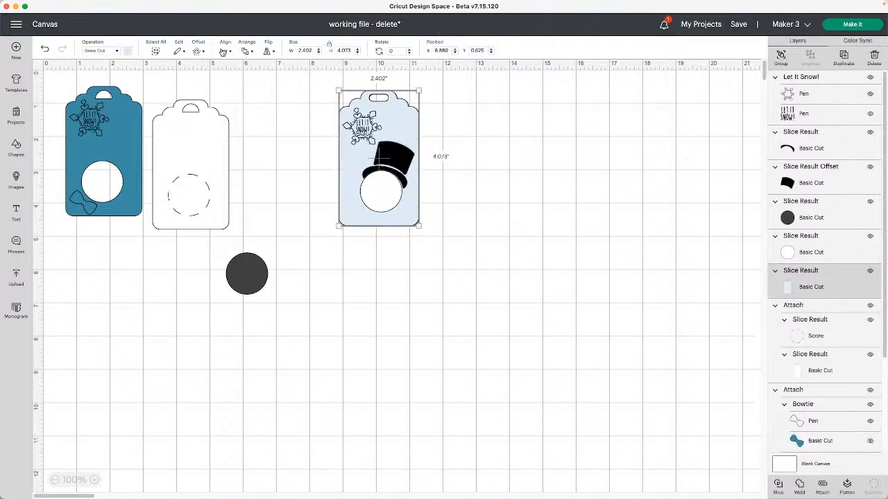
{"action": "left_click", "coordinate": [223, 50]}
{"action": "left_click", "coordinate": [254, 146]}
{"action": "left_click", "coordinate": [446, 195]}
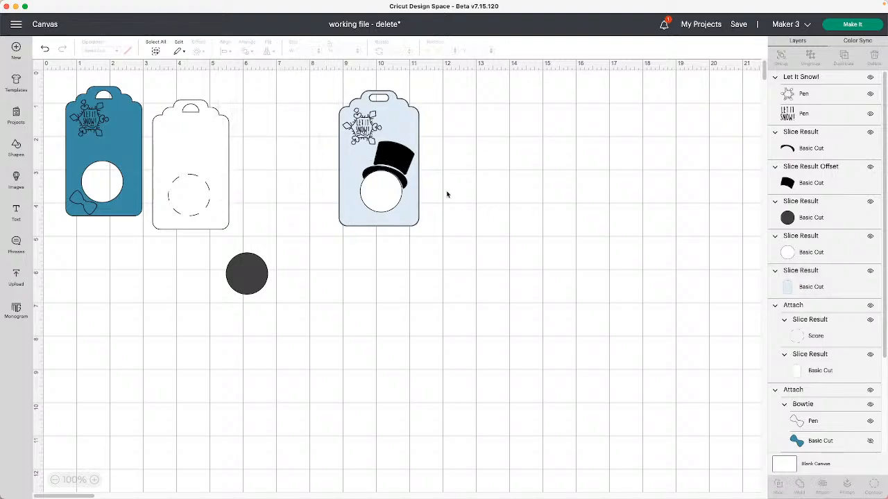
Step: Duplicate the bow tie drawing from the teal tag and place the copy on the pale blue tag, just below and left of the circle face
{"action": "left_click", "coordinate": [383, 193]}
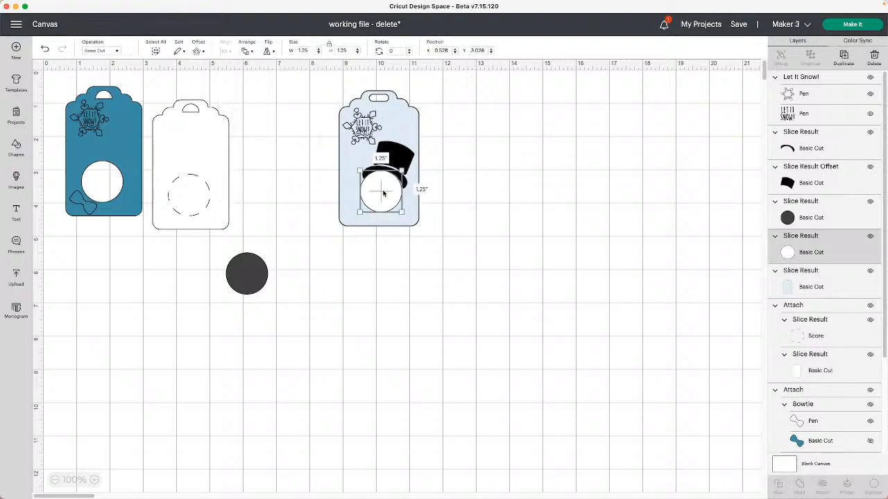
{"action": "left_click", "coordinate": [84, 212]}
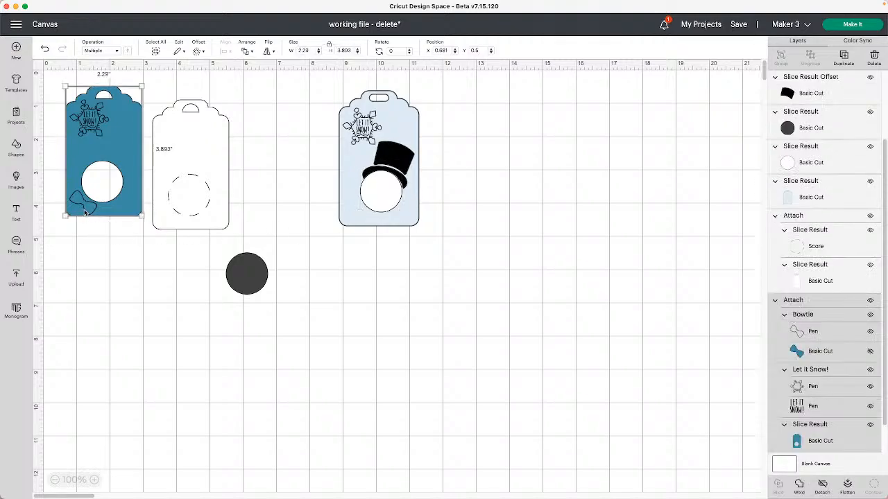
{"action": "left_click", "coordinate": [826, 331]}
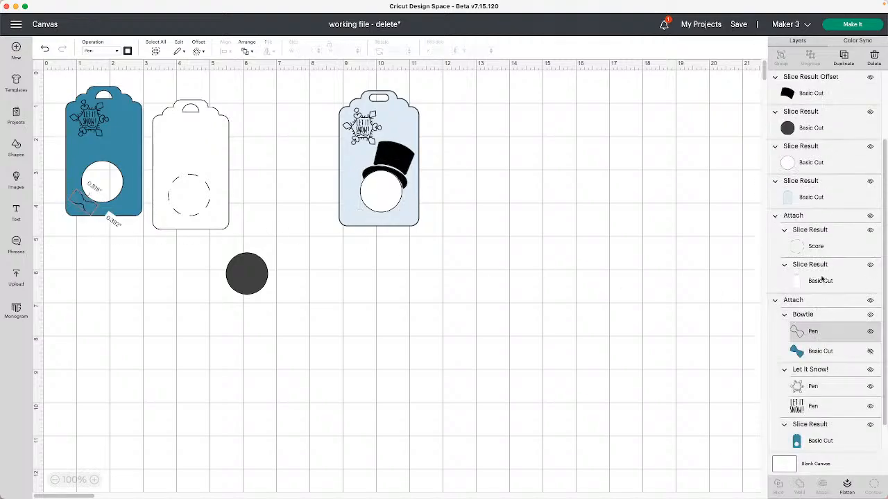
{"action": "left_click", "coordinate": [843, 57]}
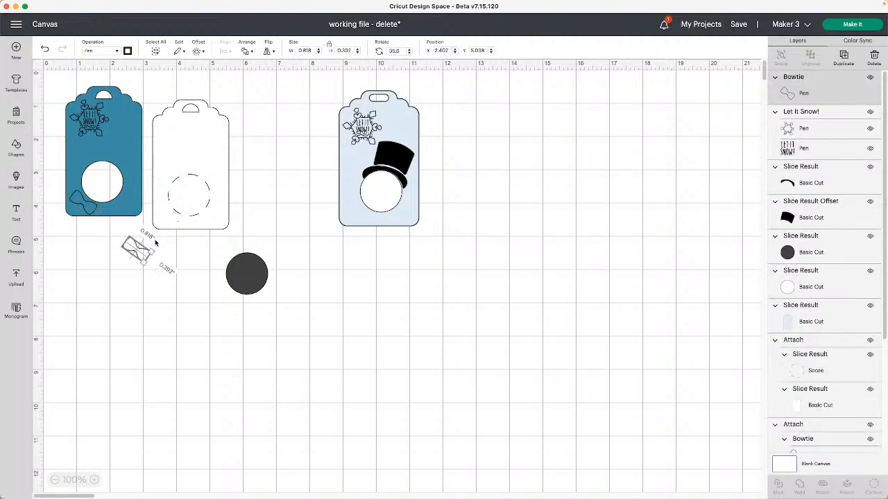
{"action": "left_click", "coordinate": [192, 277]}
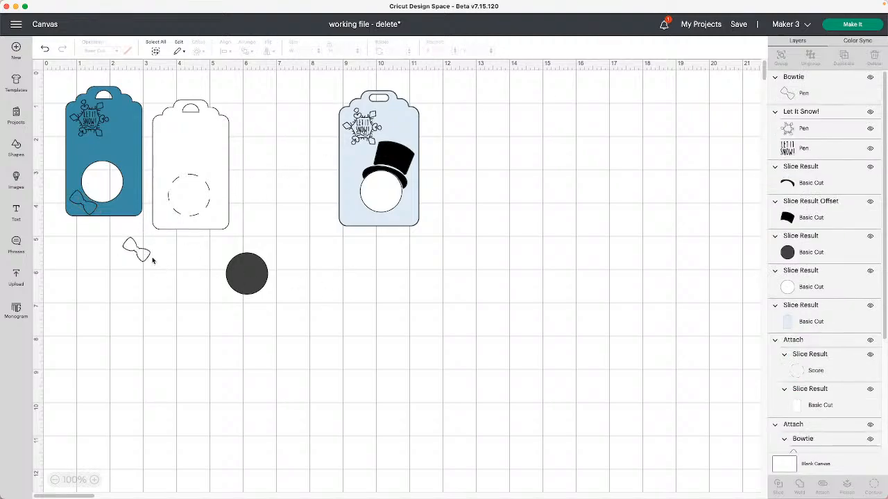
{"action": "left_click_drag", "start_coordinate": [152, 261], "coordinate": [373, 231]}
{"action": "left_click_drag", "start_coordinate": [370, 219], "coordinate": [370, 220]}
{"action": "left_click", "coordinate": [501, 242]}
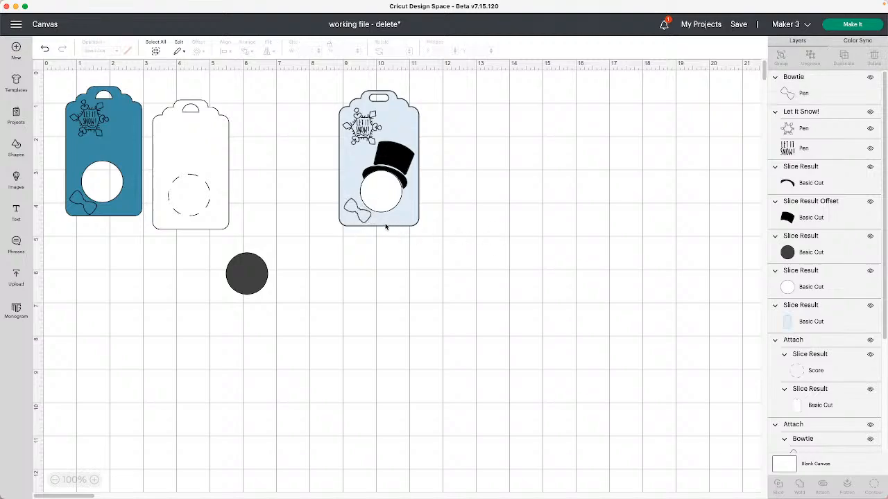
{"action": "left_click", "coordinate": [369, 220]}
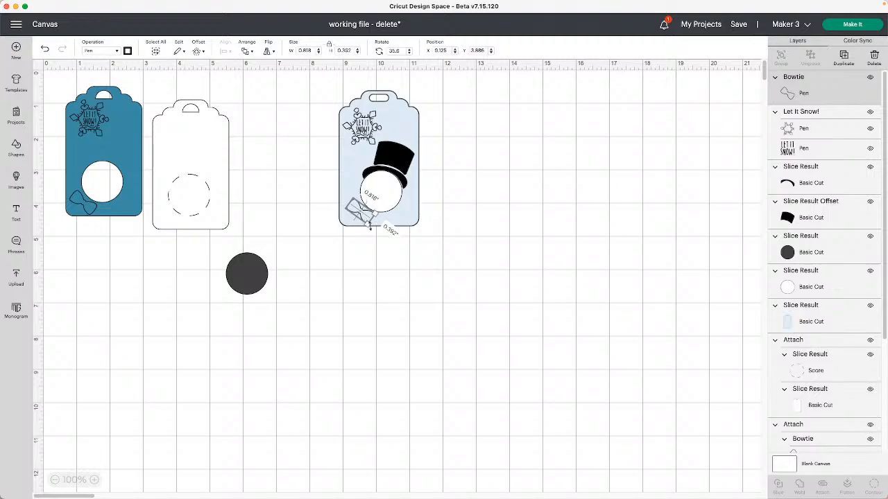
{"action": "left_click_drag", "start_coordinate": [374, 226], "coordinate": [371, 228]}
{"action": "left_click", "coordinate": [498, 235]}
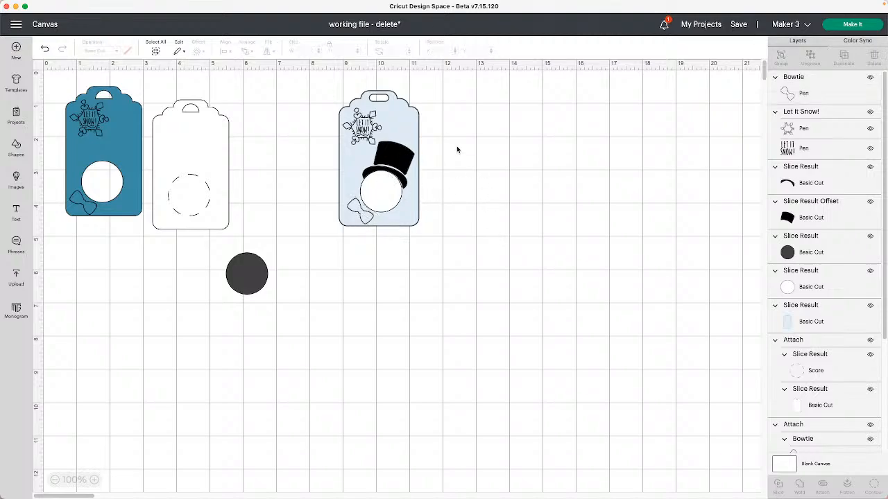
Step: Slice the white circle out of the upper pale blue tag and move the tag with the hole aside to the right
{"action": "left_click", "coordinate": [375, 198]}
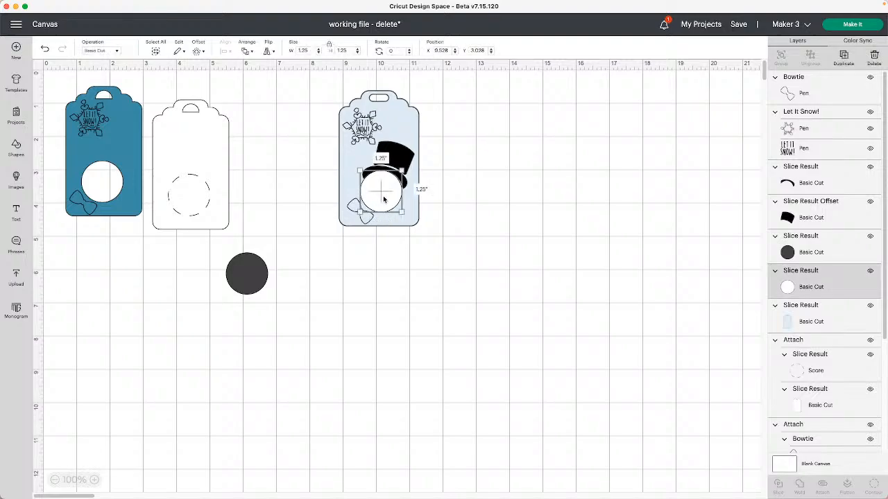
{"action": "left_click", "coordinate": [787, 321], "text": "shift"}
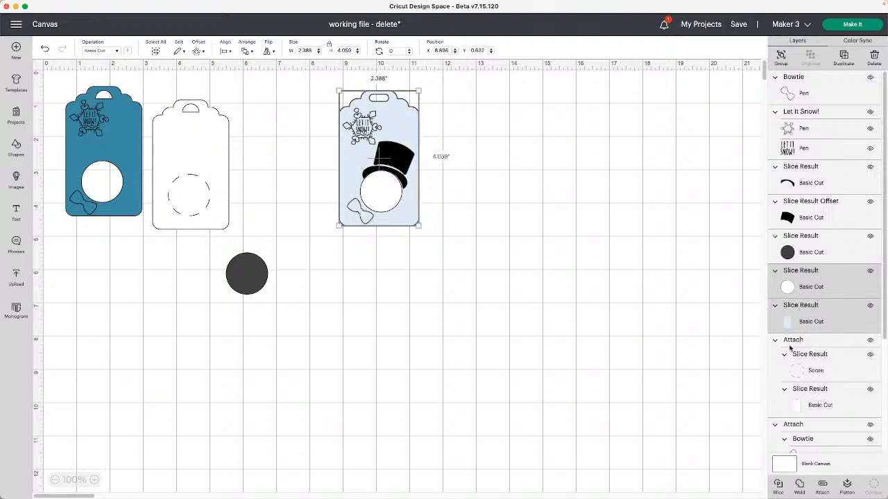
{"action": "left_click", "coordinate": [778, 484]}
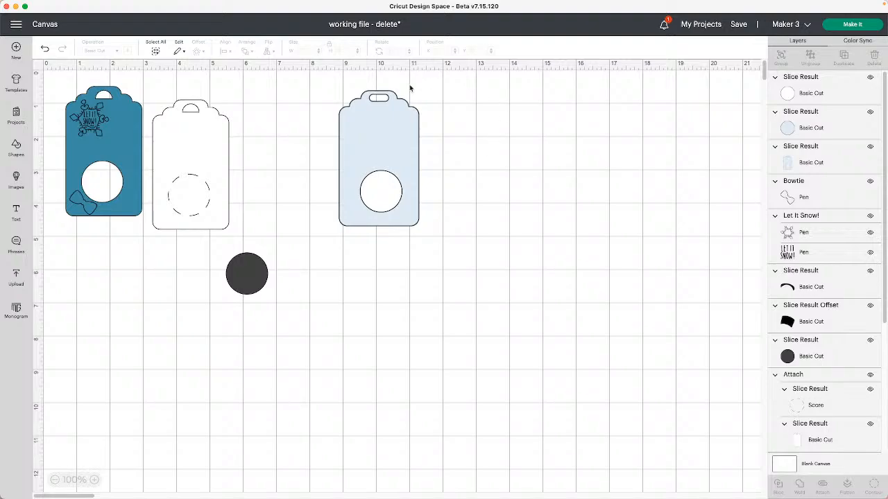
{"action": "left_click_drag", "start_coordinate": [402, 127], "coordinate": [573, 126]}
Step: Change the white face circle to a Score line and attach it to the solid pale blue tag, moving them below the snowman pieces
{"action": "left_click", "coordinate": [389, 194]}
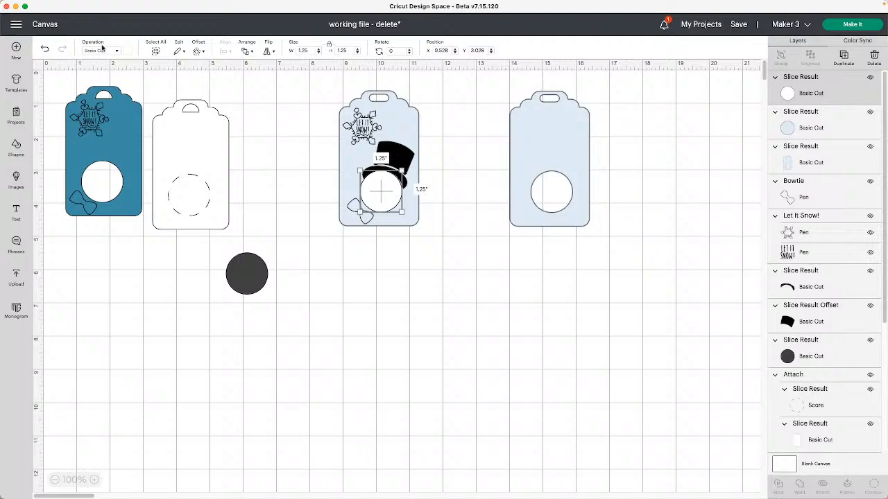
{"action": "left_click", "coordinate": [103, 51]}
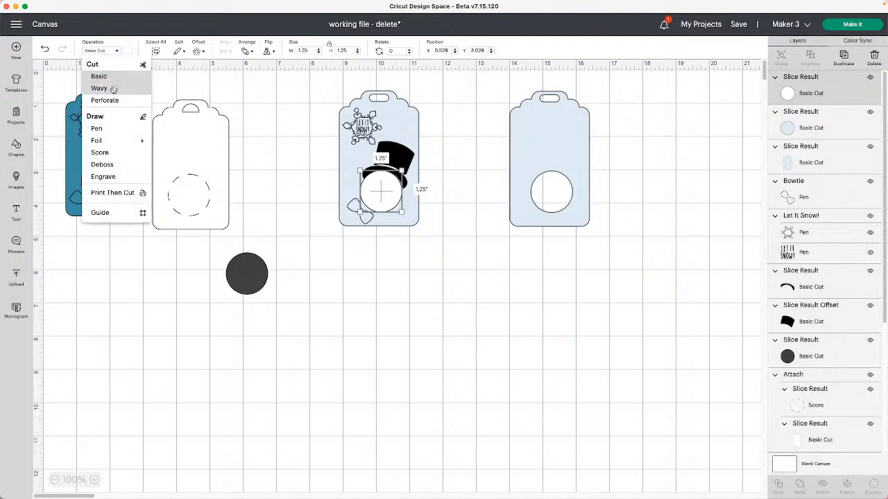
{"action": "left_click", "coordinate": [104, 152]}
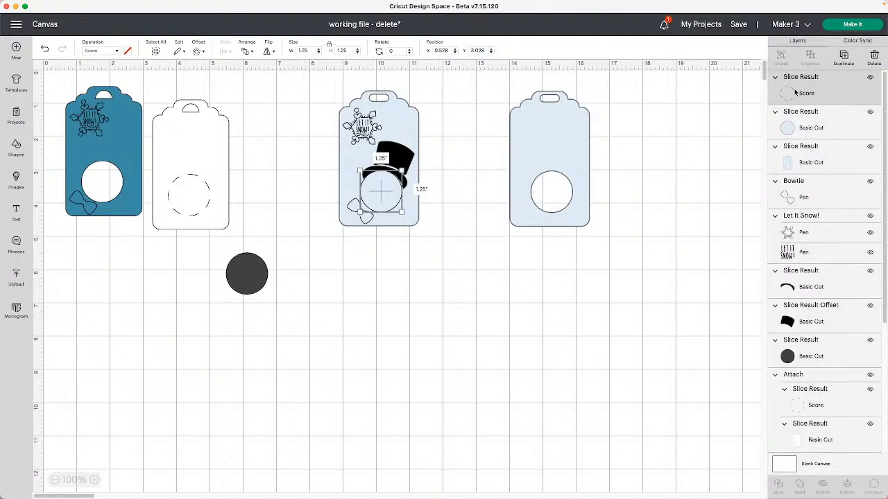
{"action": "left_click", "coordinate": [407, 114]}
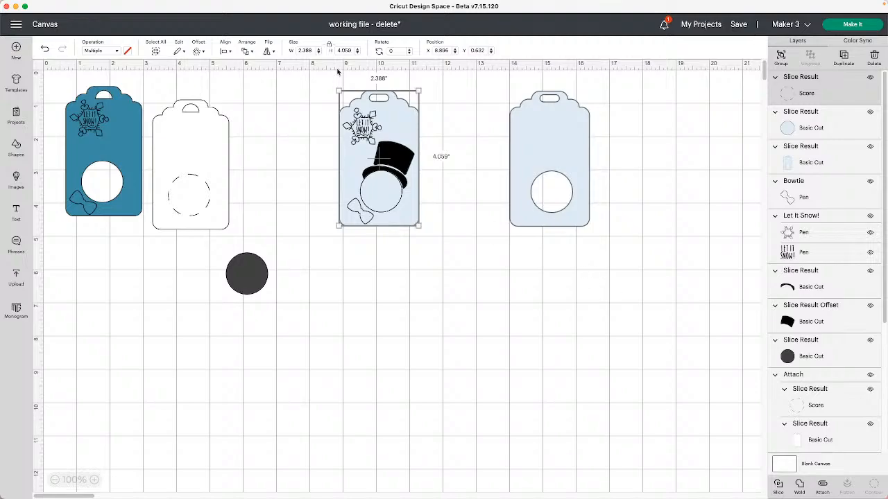
{"action": "left_click", "coordinate": [823, 485]}
{"action": "left_click_drag", "start_coordinate": [399, 146], "coordinate": [480, 254]}
Step: Recolor the attached tag with the score circle to white
{"action": "left_click", "coordinate": [797, 142]}
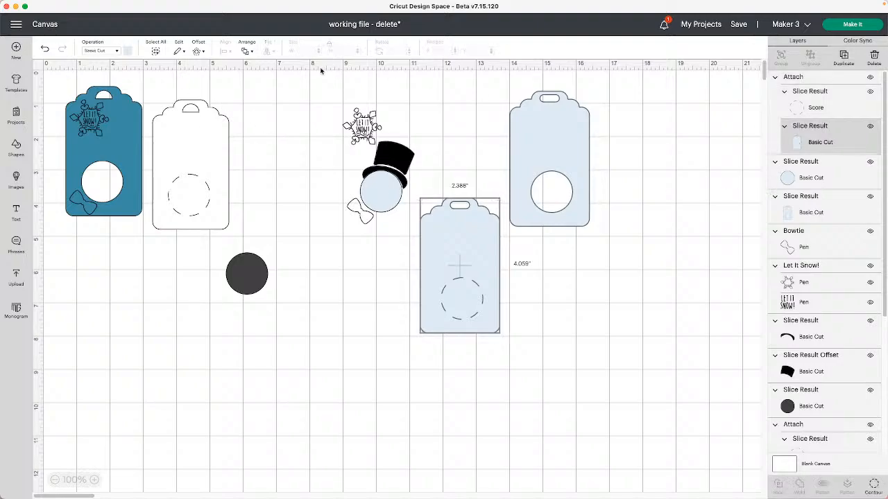
{"action": "left_click", "coordinate": [128, 51]}
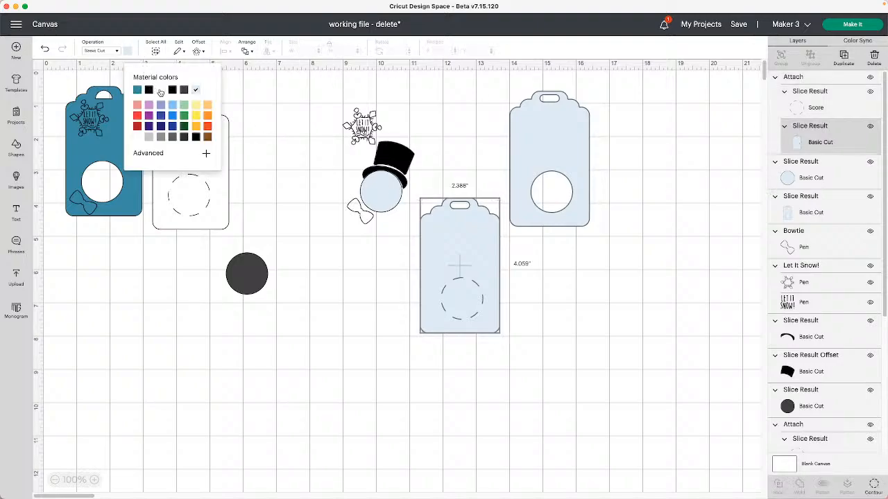
{"action": "left_click", "coordinate": [148, 90]}
{"action": "left_click", "coordinate": [591, 313]}
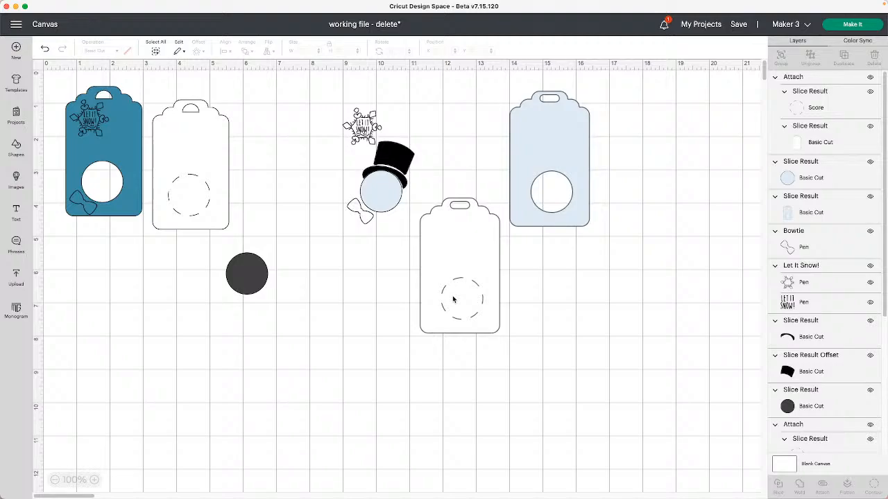
Step: Move the white tag with the score circle left, beneath the hat and over the lower part of the face circle
{"action": "left_click", "coordinate": [459, 281]}
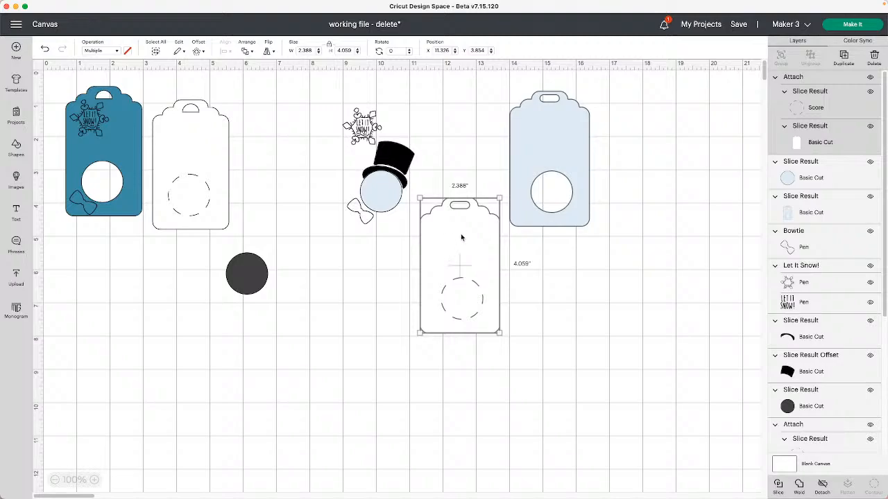
{"action": "left_click", "coordinate": [535, 311]}
{"action": "left_click", "coordinate": [471, 297]}
{"action": "left_click_drag", "start_coordinate": [482, 263], "coordinate": [422, 254]}
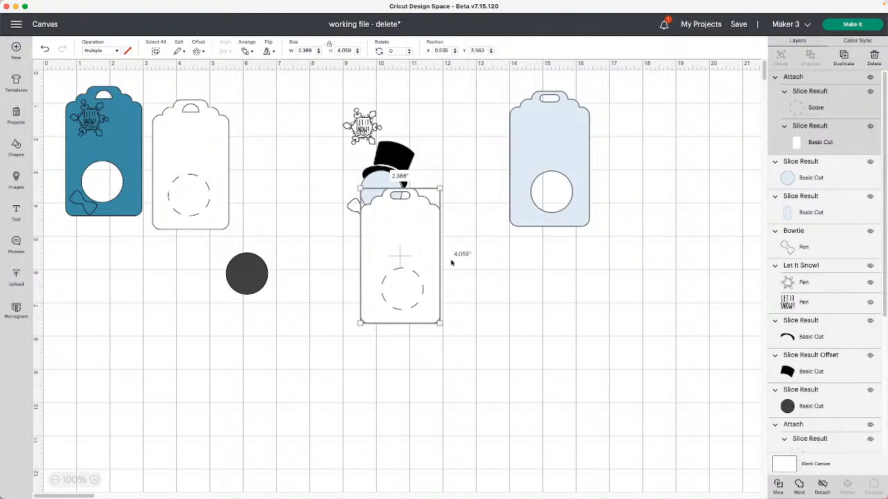